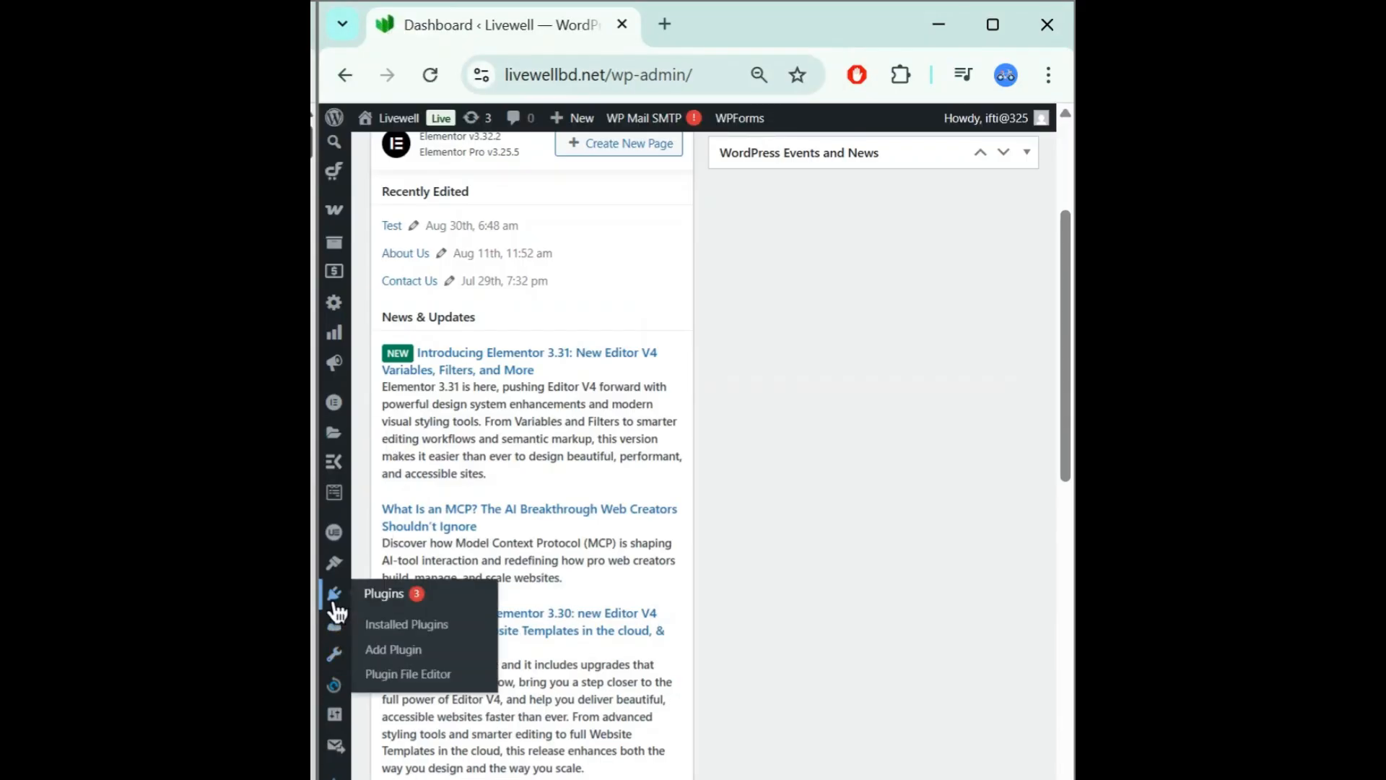
Open Installed Plugins and find the active WP Mail SMTP 4.6.0 entry and its details
left_click(413, 622)
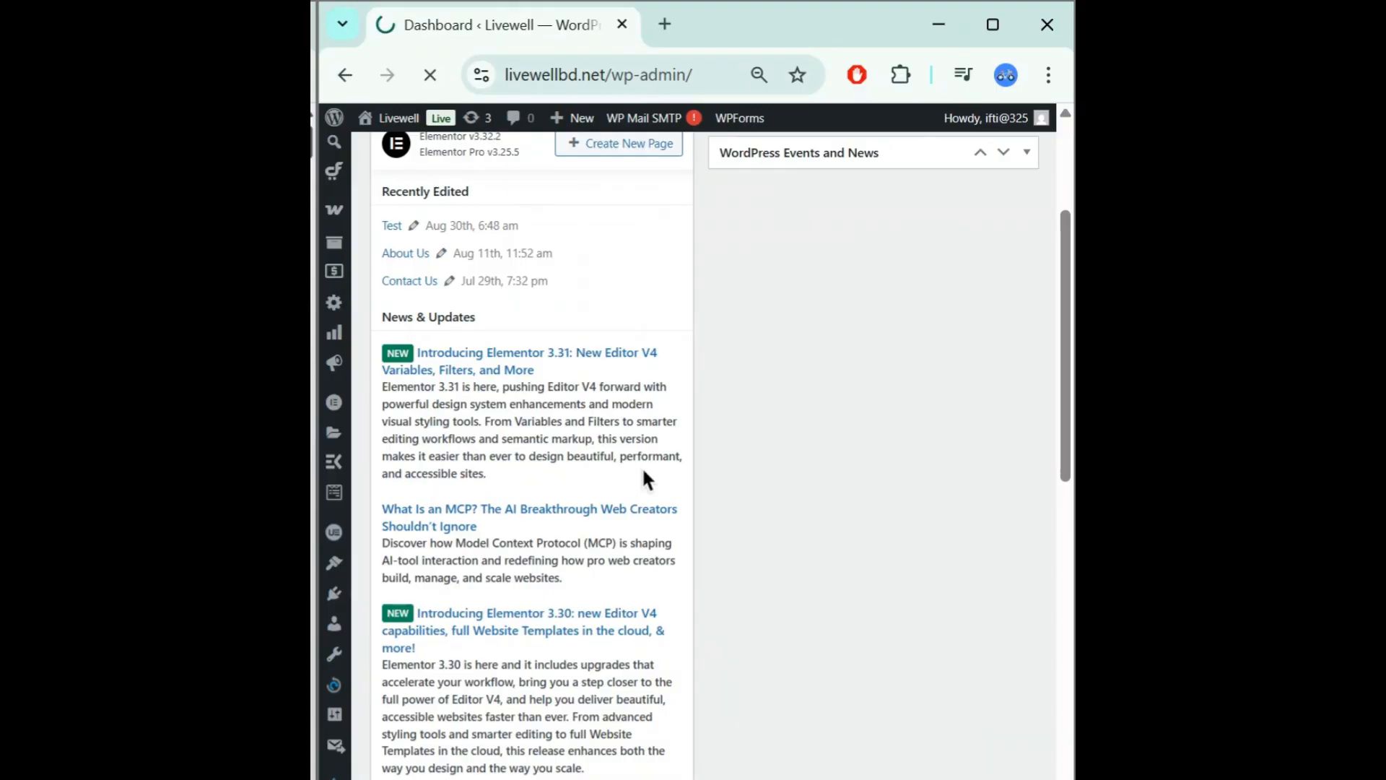
scroll(643, 467, "down", 15)
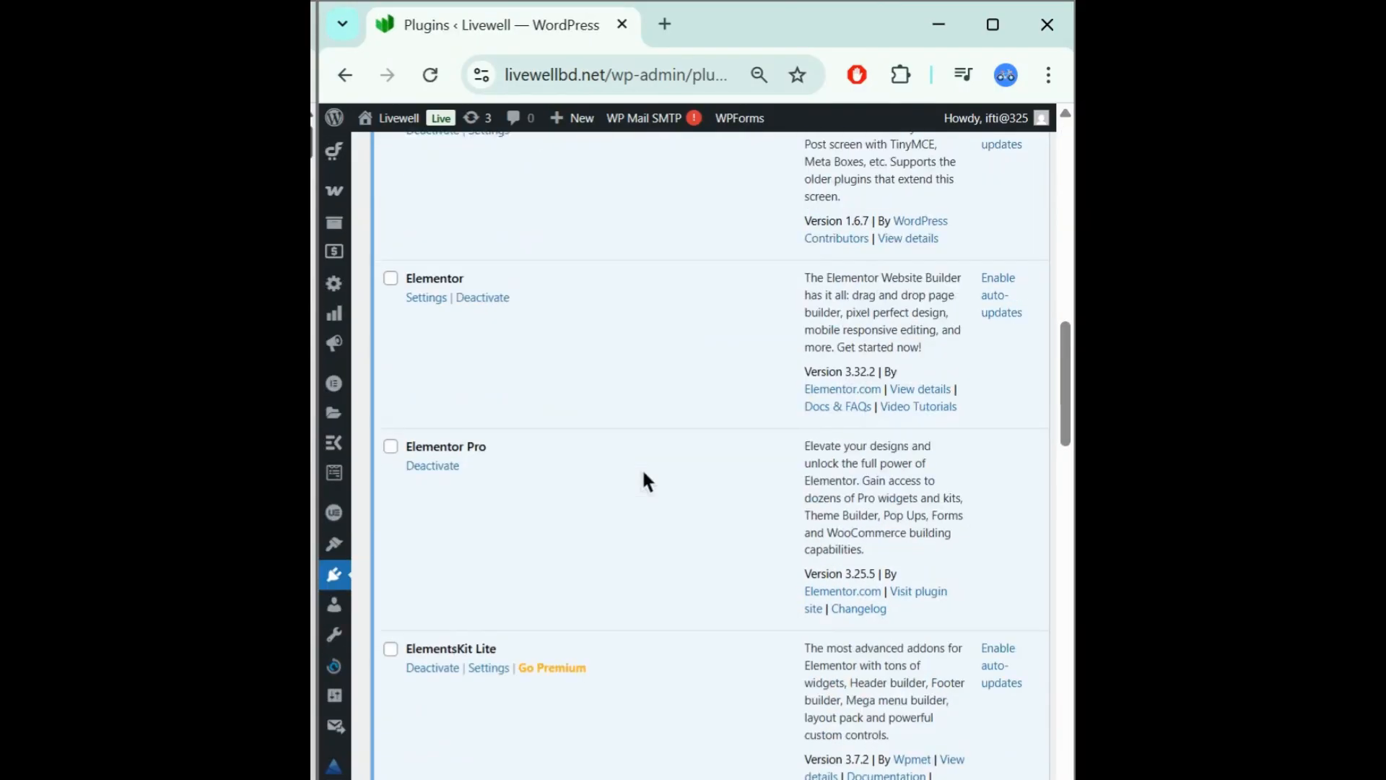
scroll(642, 467, "down", 20)
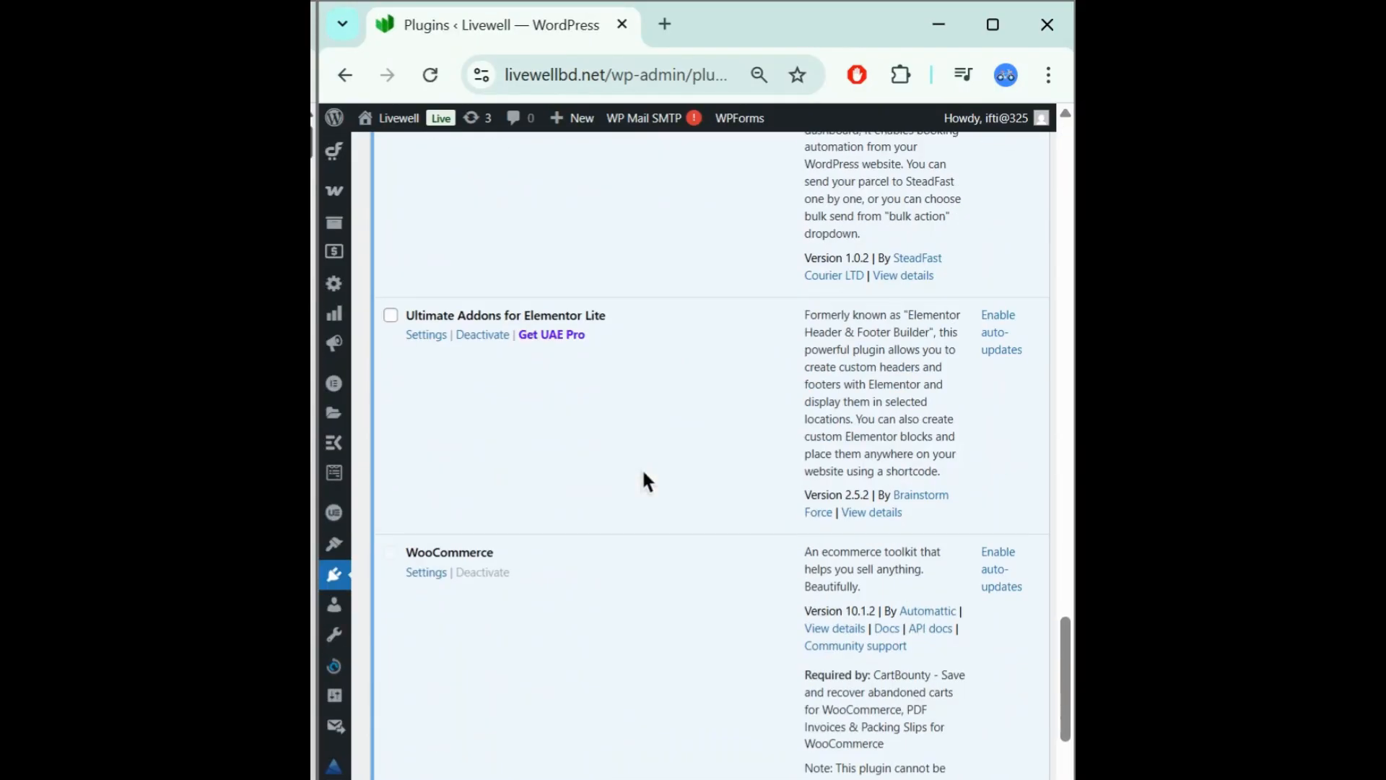
left_click_drag(405, 440, 483, 440)
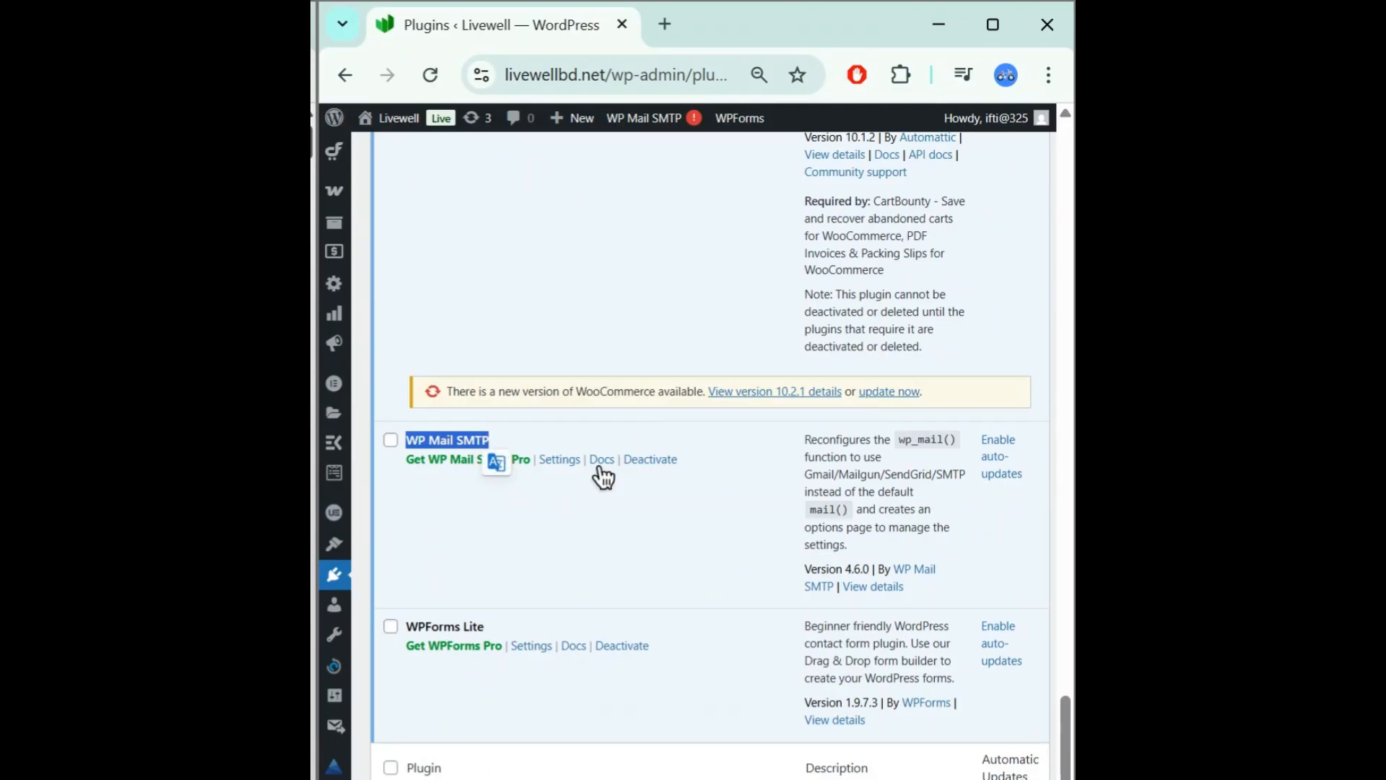
left_click(409, 475)
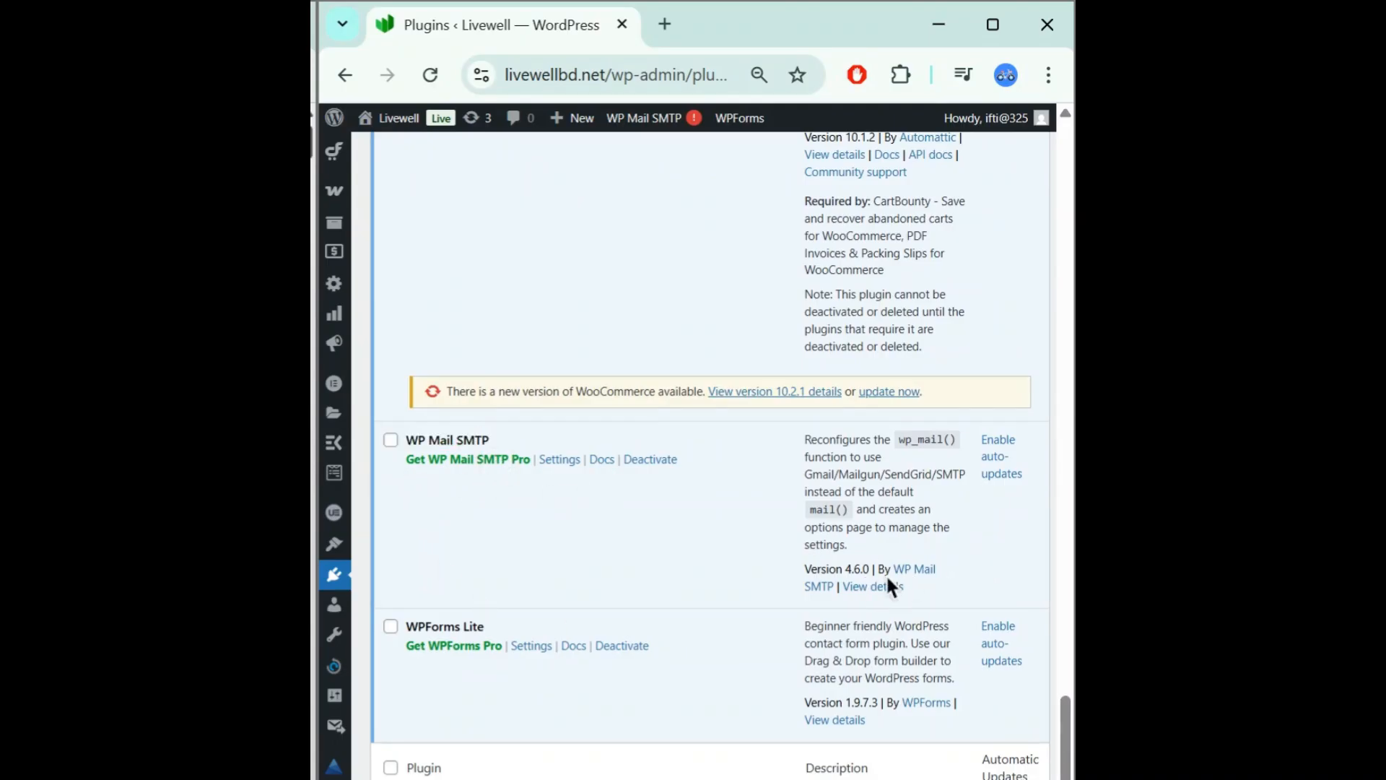
left_click_drag(876, 570, 932, 592)
left_click(964, 585)
scroll(338, 556, "down", 1)
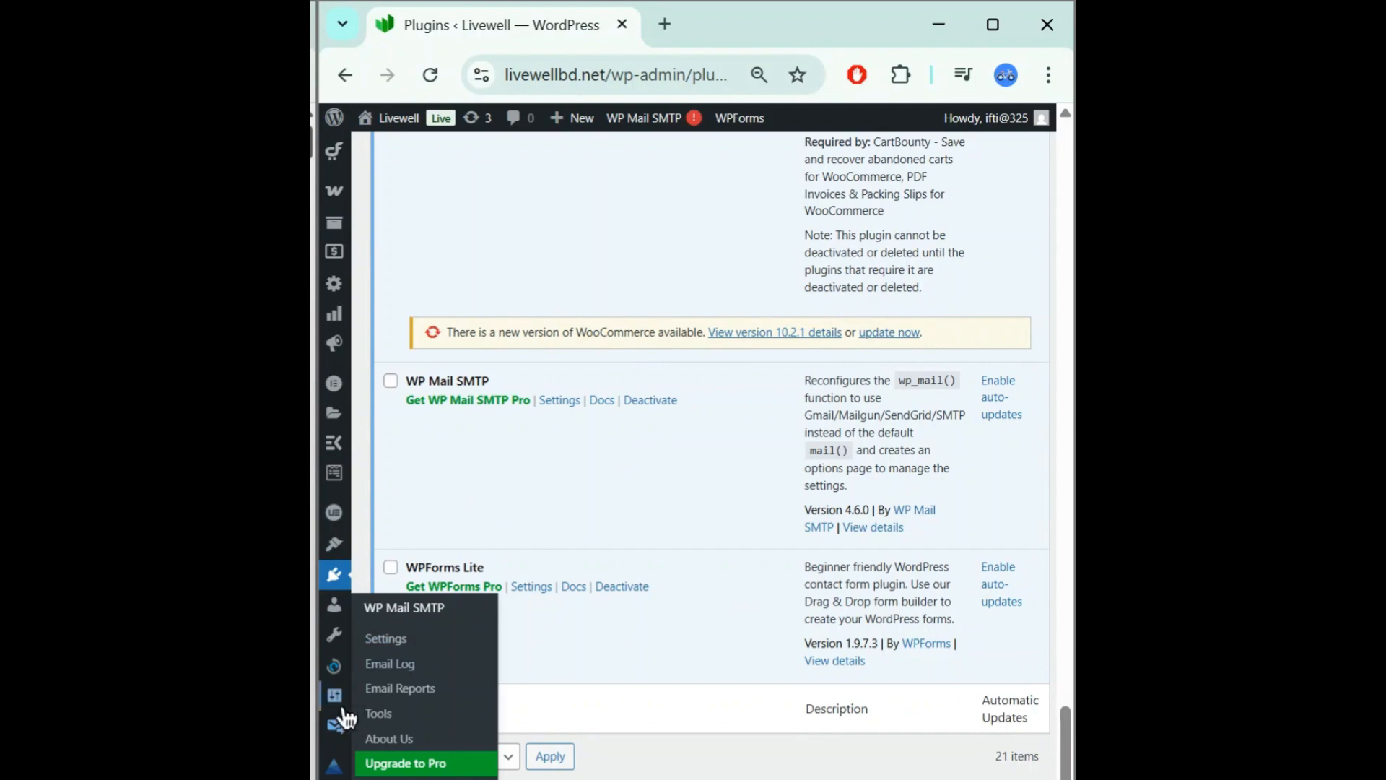
In WP Mail SMTP settings, turn on Force From Email and Force From Name
left_click(339, 723)
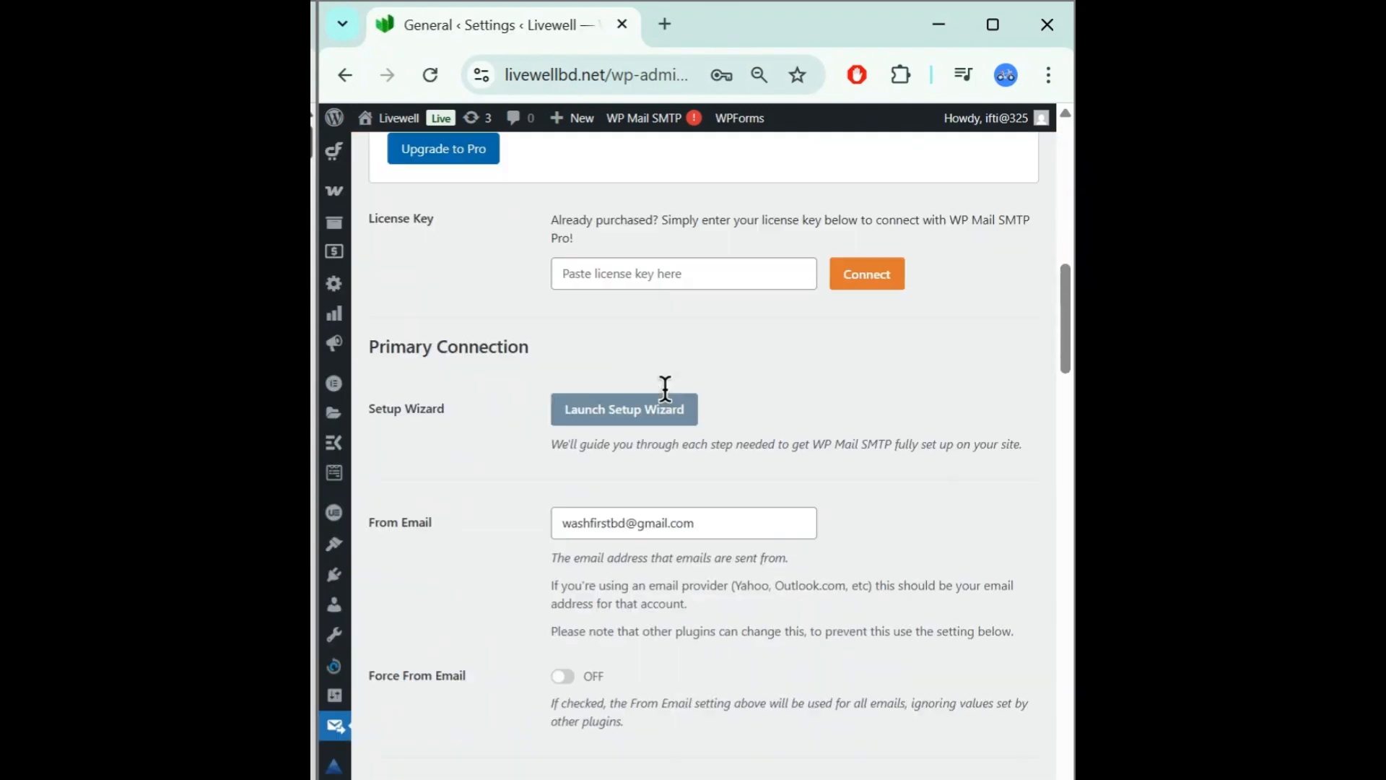
scroll(654, 383, "down", 3)
left_click(740, 287)
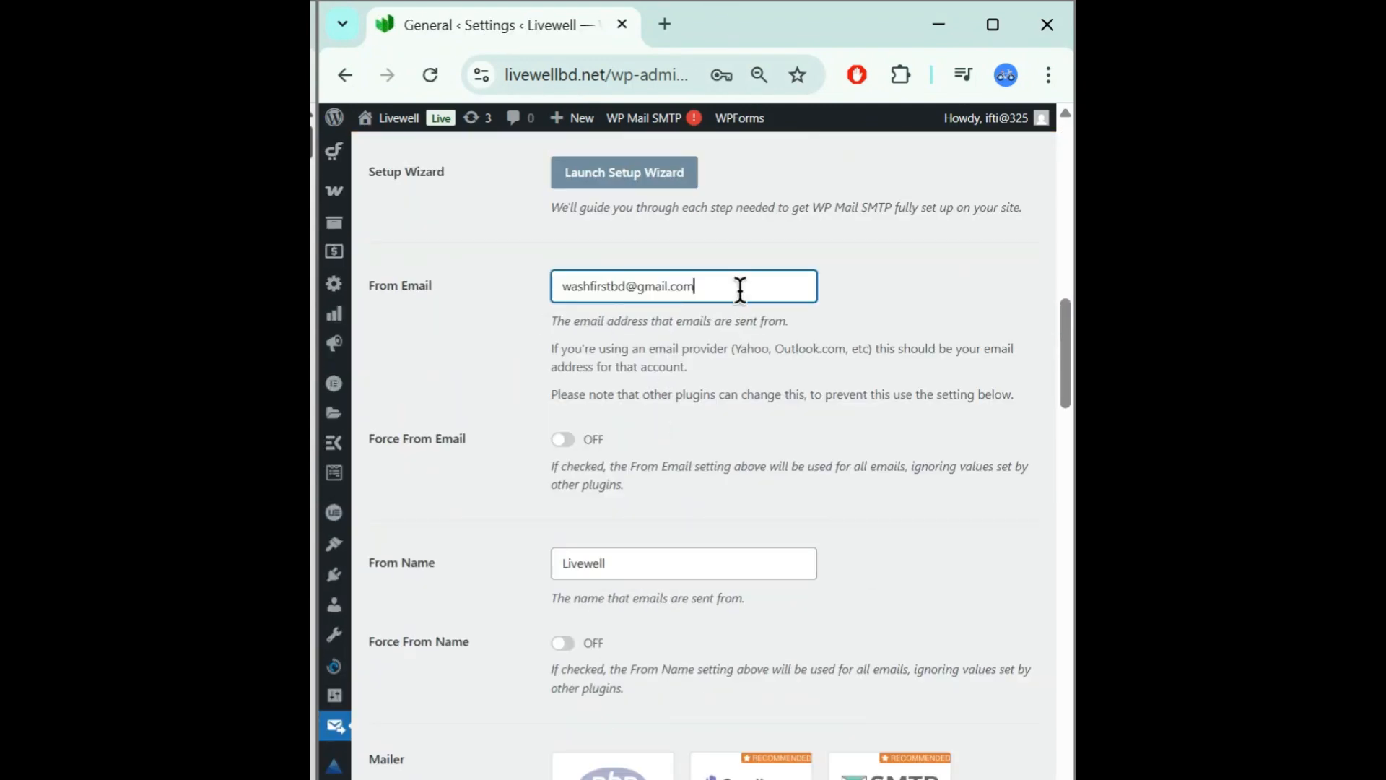
left_click(562, 439)
scroll(637, 350, "down", 3)
left_click_drag(637, 331, 548, 331)
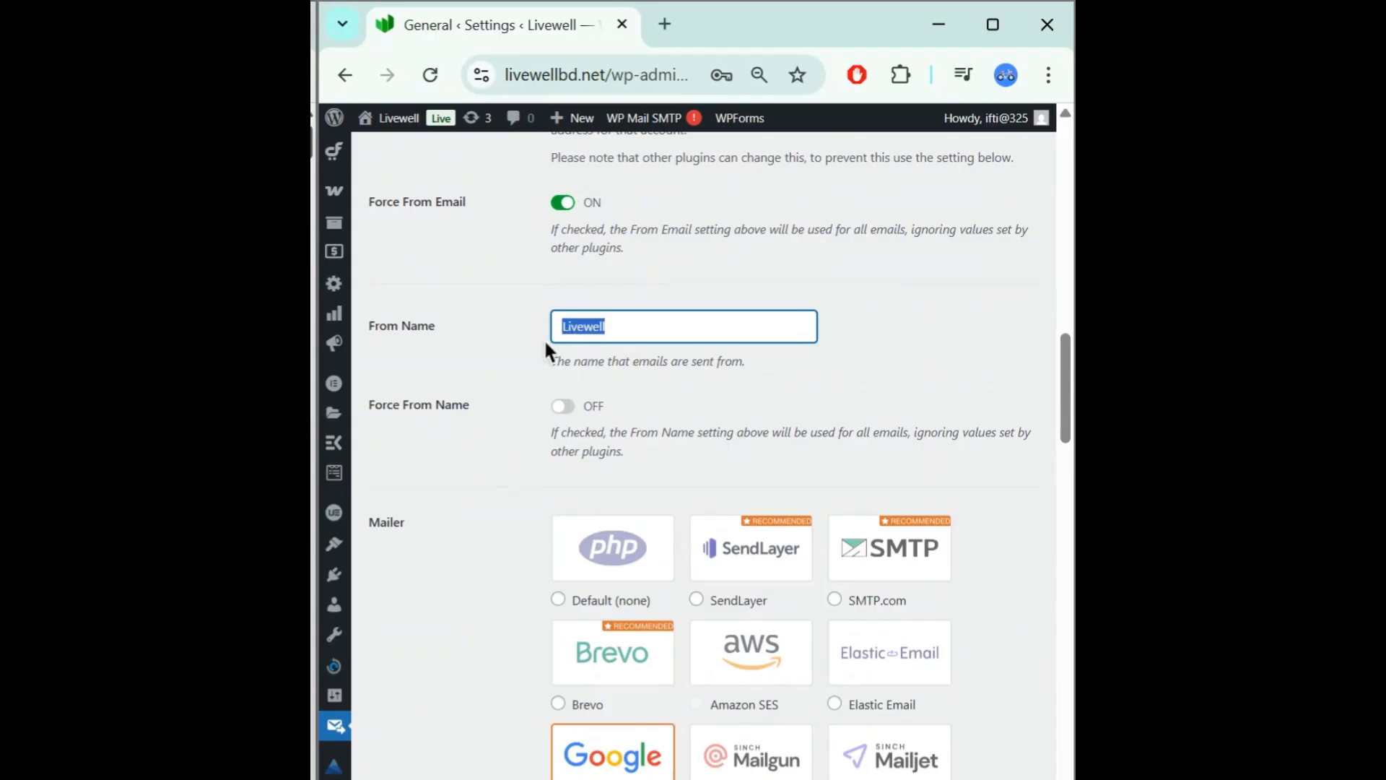
left_click(563, 405)
scroll(755, 381, "down", 3)
scroll(712, 501, "down", 12)
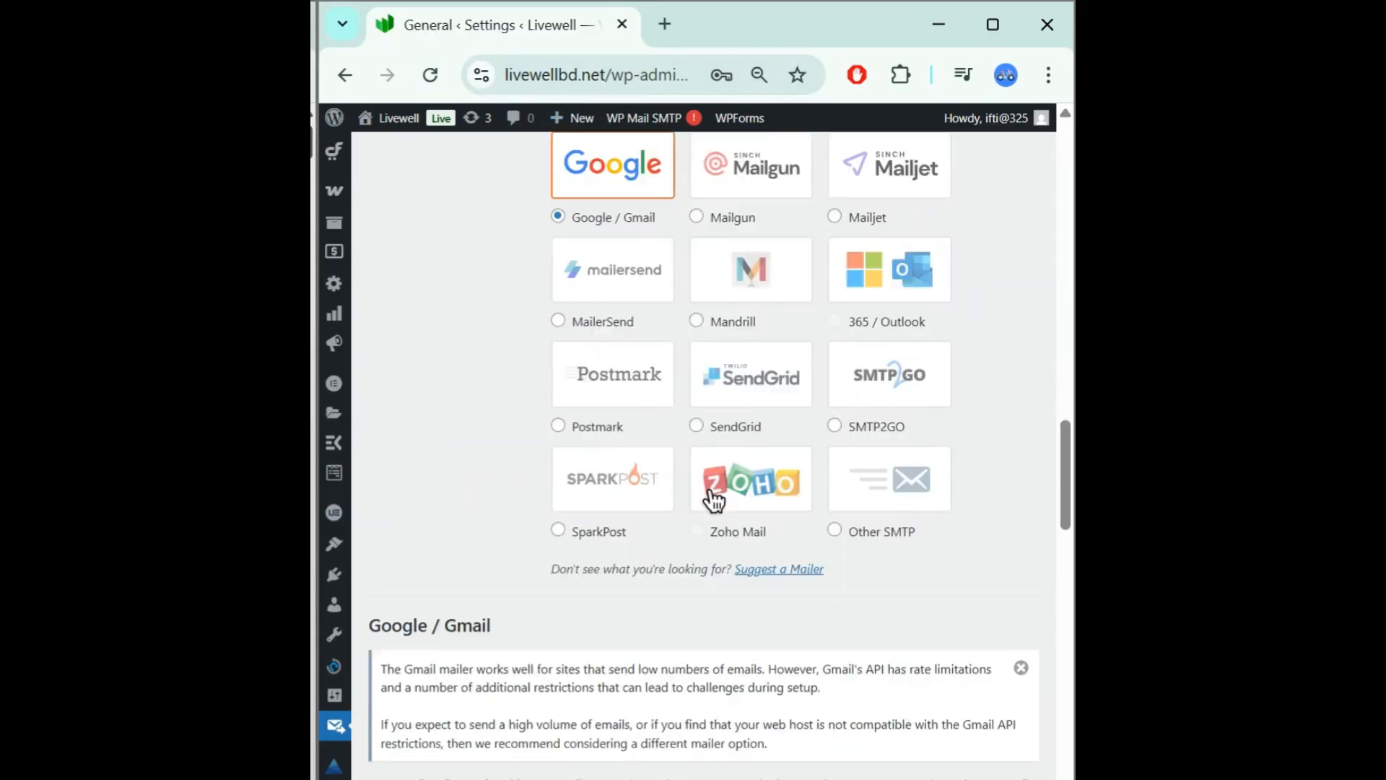
Clear the Gmail mailer's Client ID and remove the saved Client Secret
triple_click(708, 462)
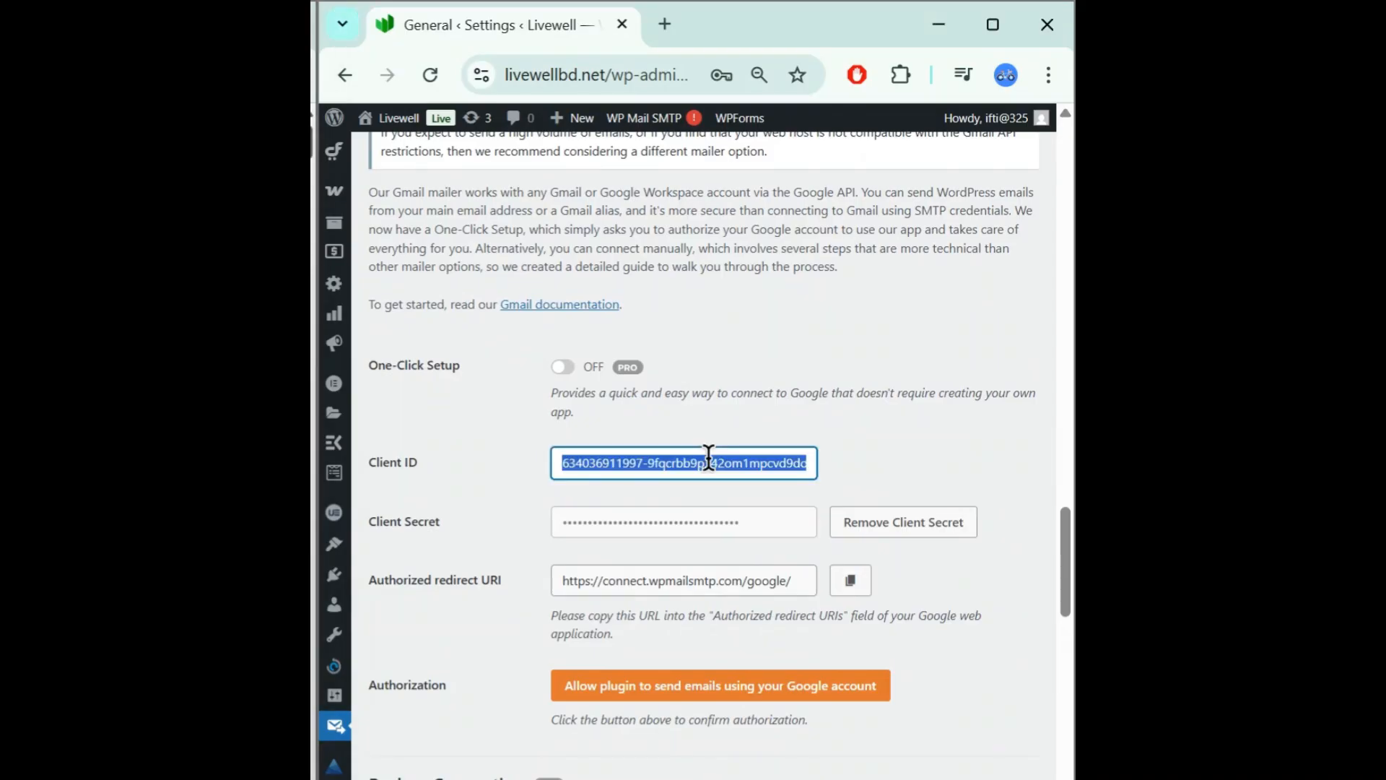
key("BackSpace")
triple_click(772, 529)
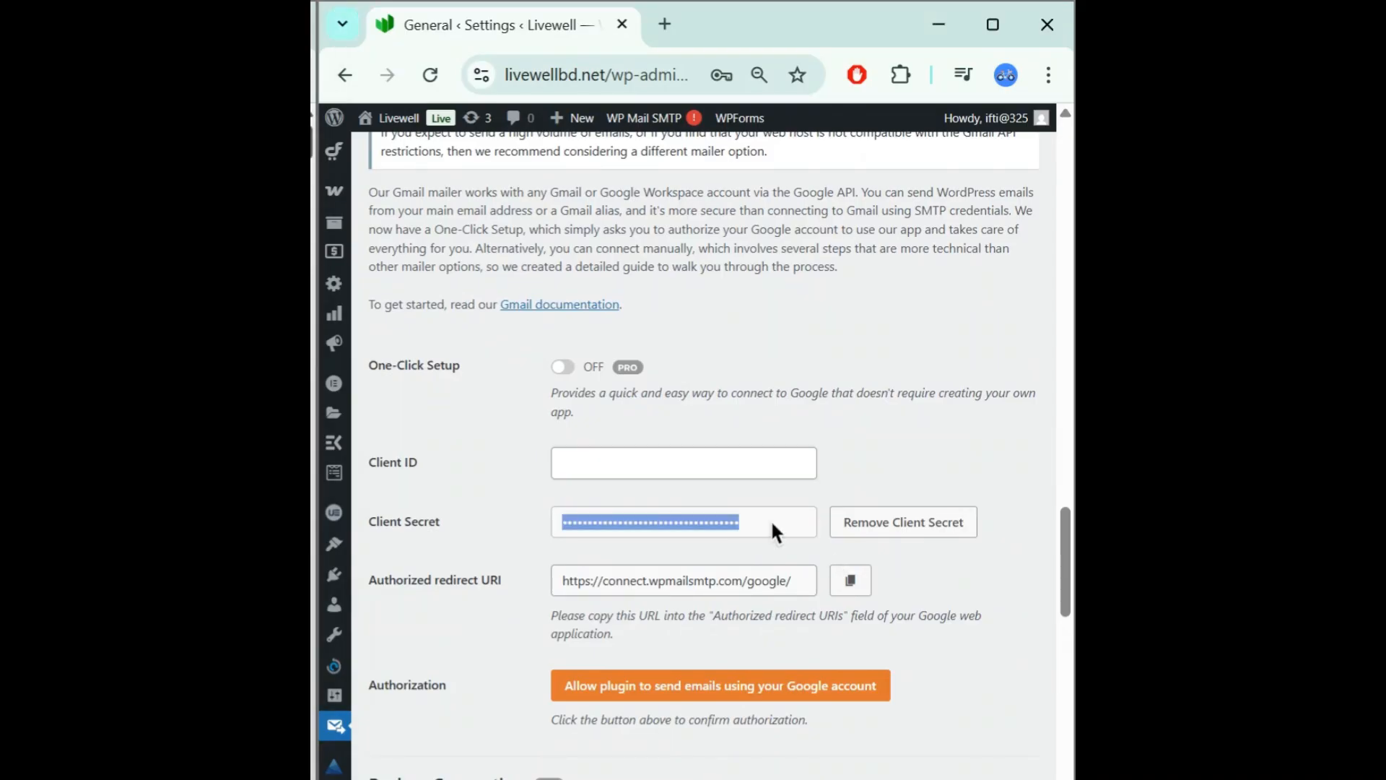
left_click(903, 522)
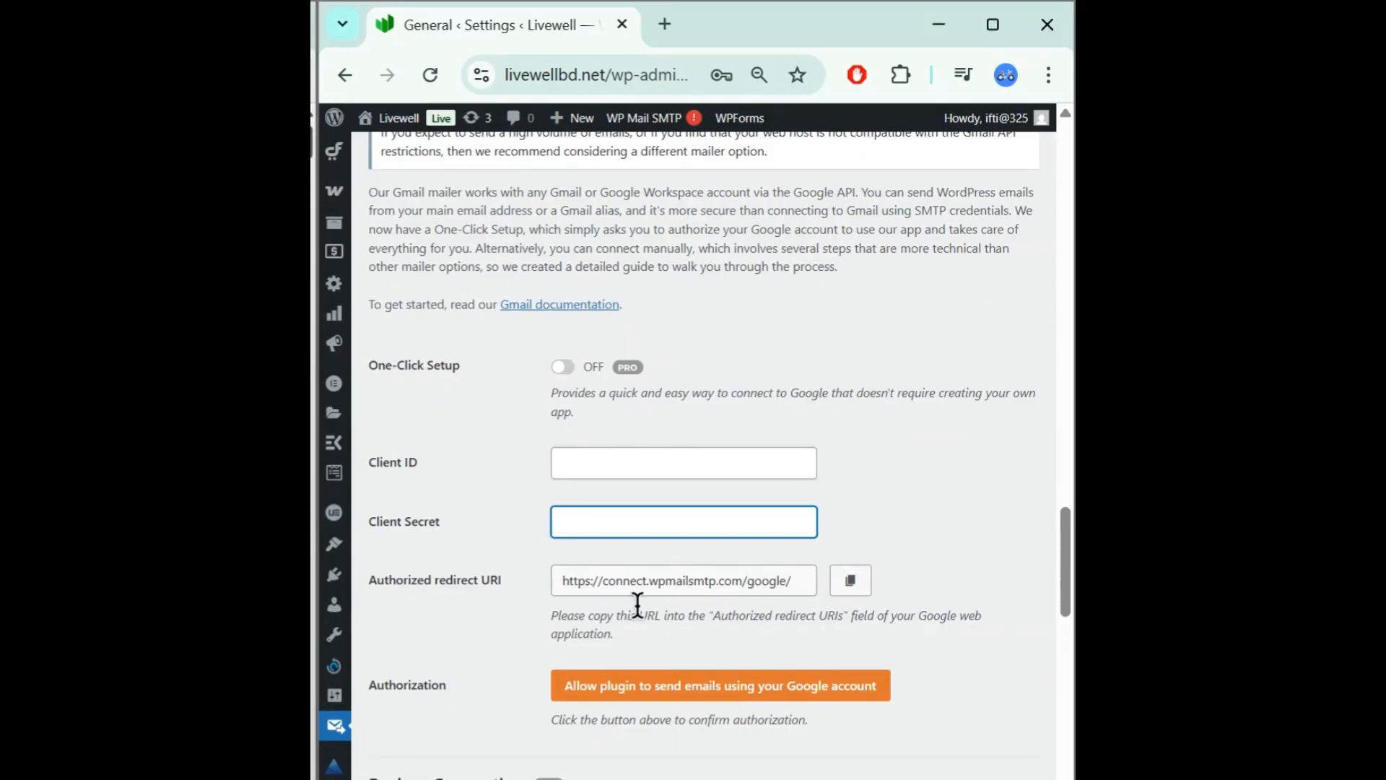
triple_click(718, 579)
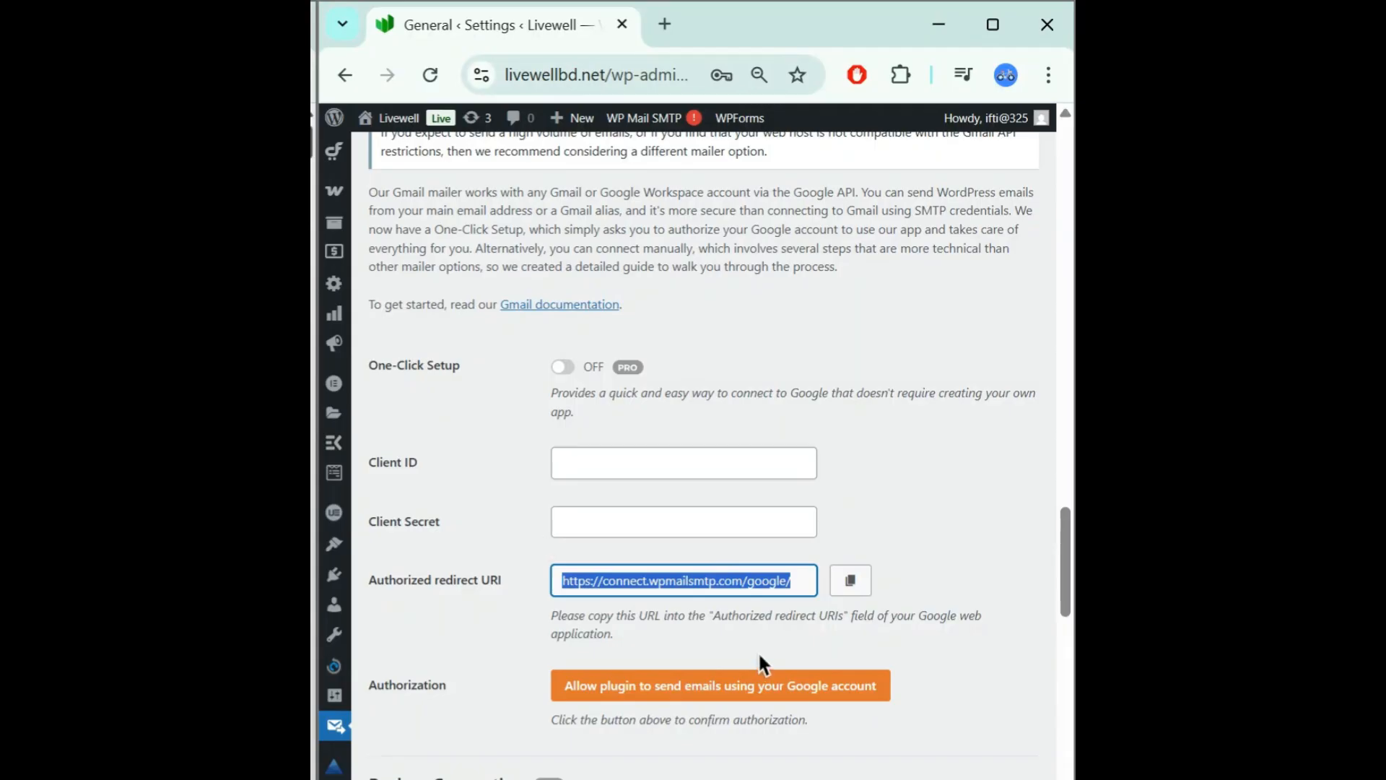
left_click(456, 434)
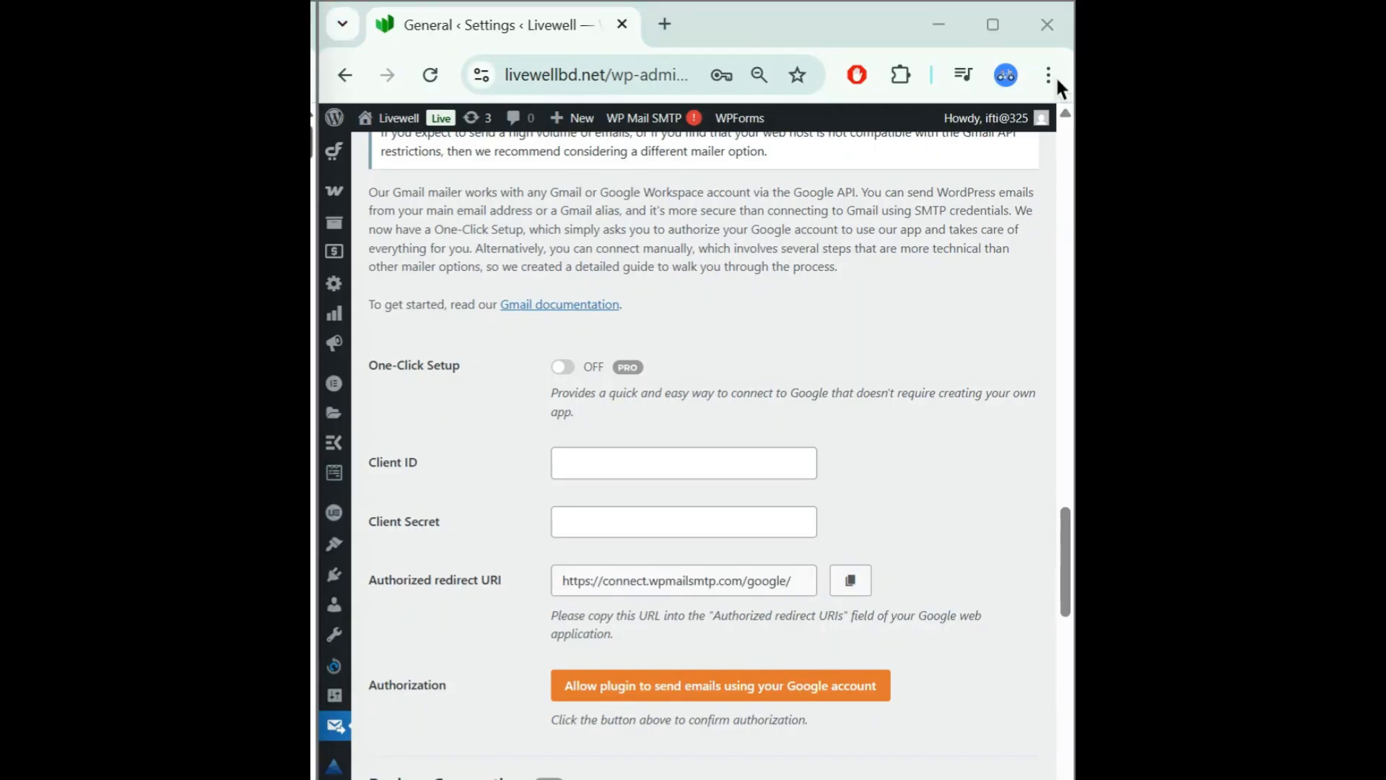
Search 'google cloud console' in a new tab and switch to the store's Google account
key("ctrl+t")
type("google c")
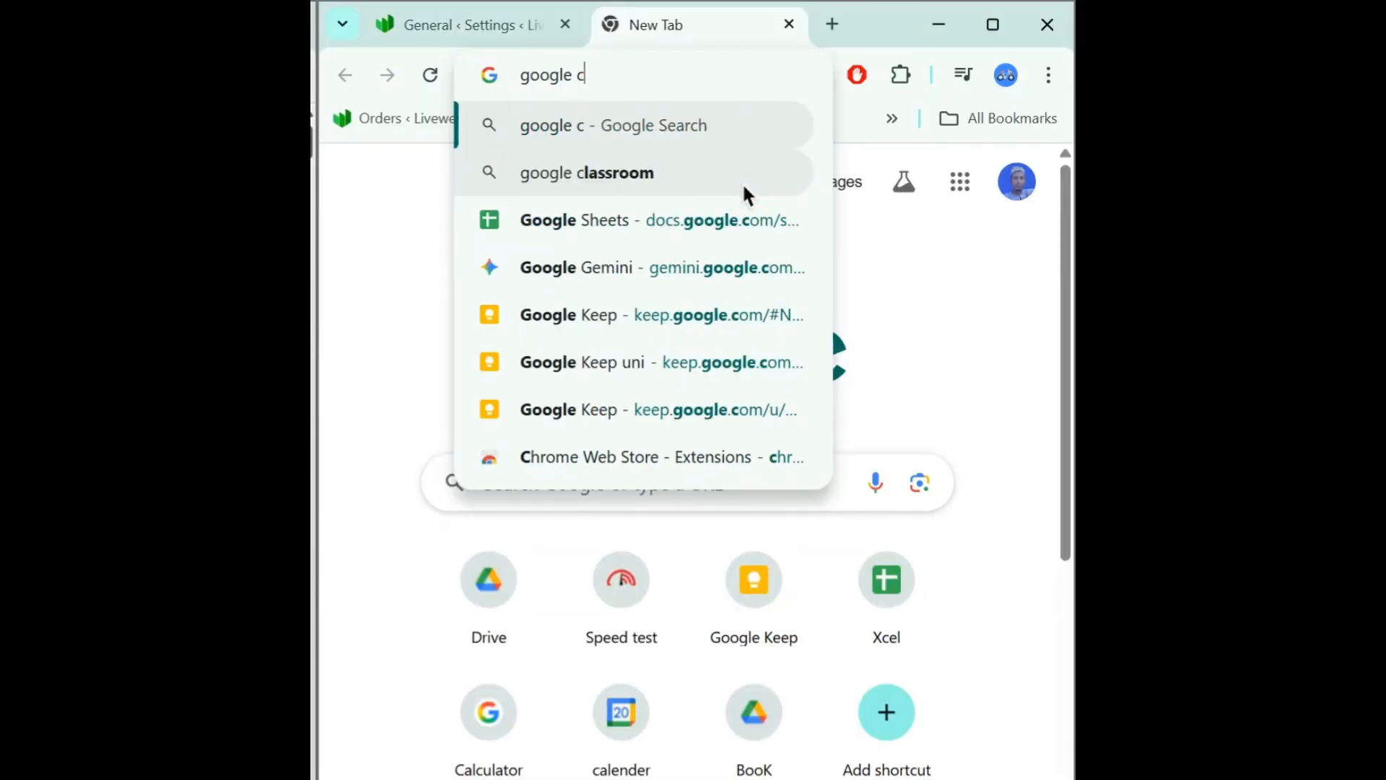
type("loud console")
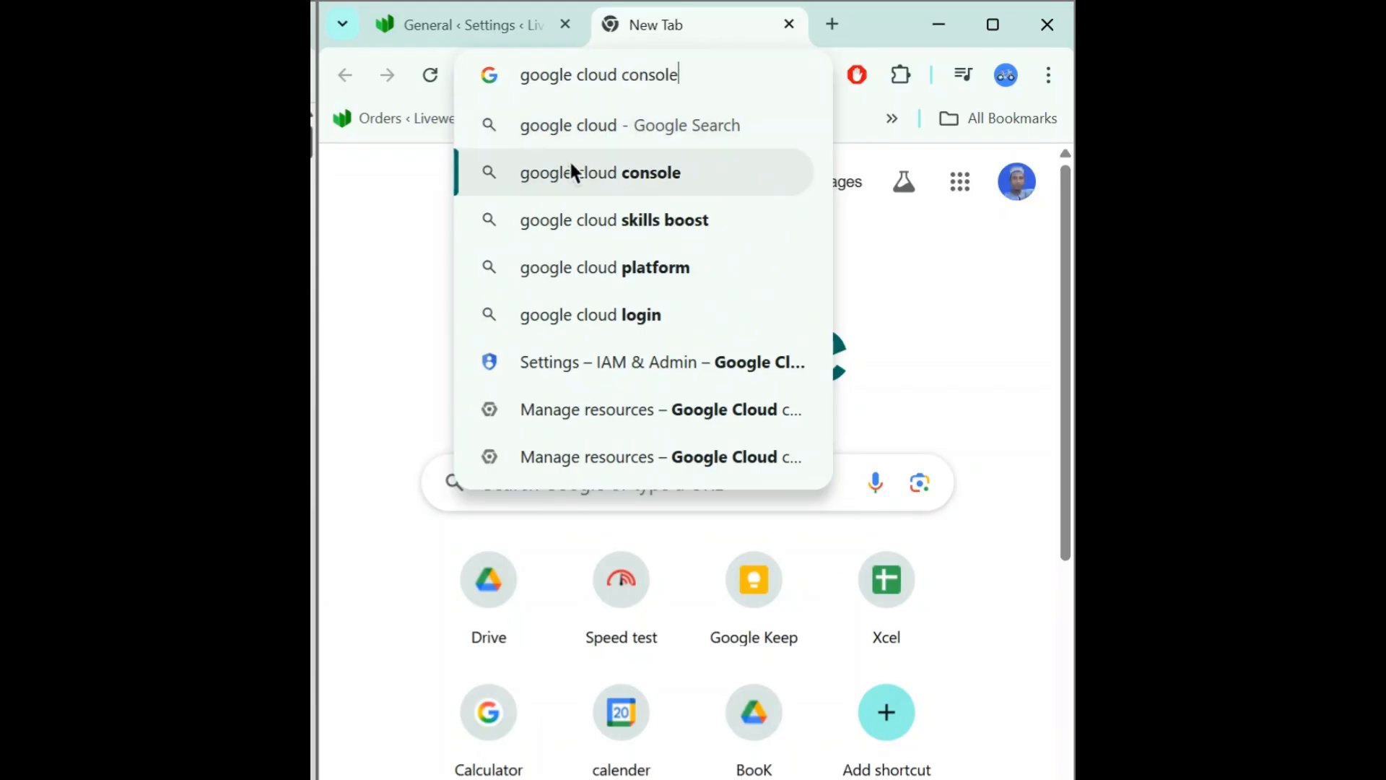
left_click(573, 172)
left_click(1014, 140)
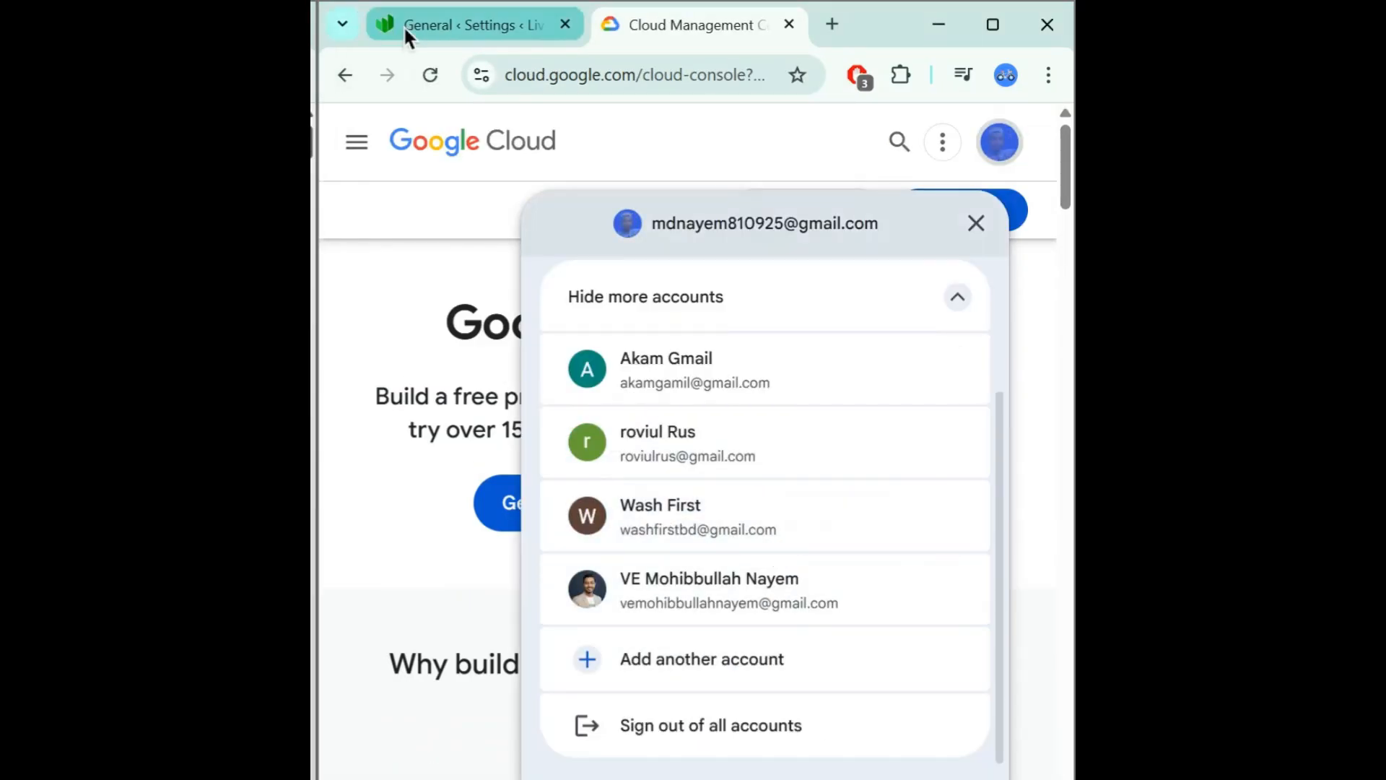
left_click(375, 27)
scroll(592, 577, "up", 10)
scroll(560, 421, "down", 2)
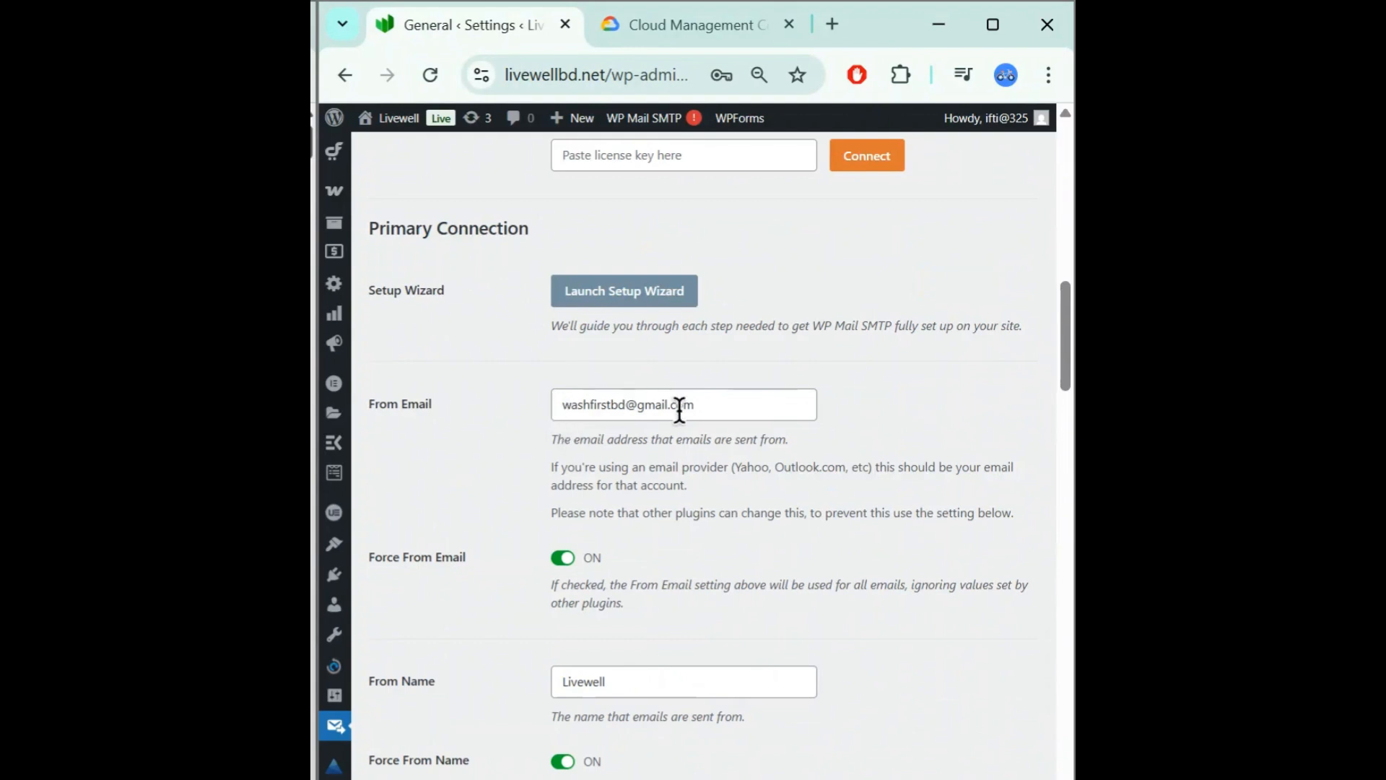
left_click(725, 40)
left_click(1012, 140)
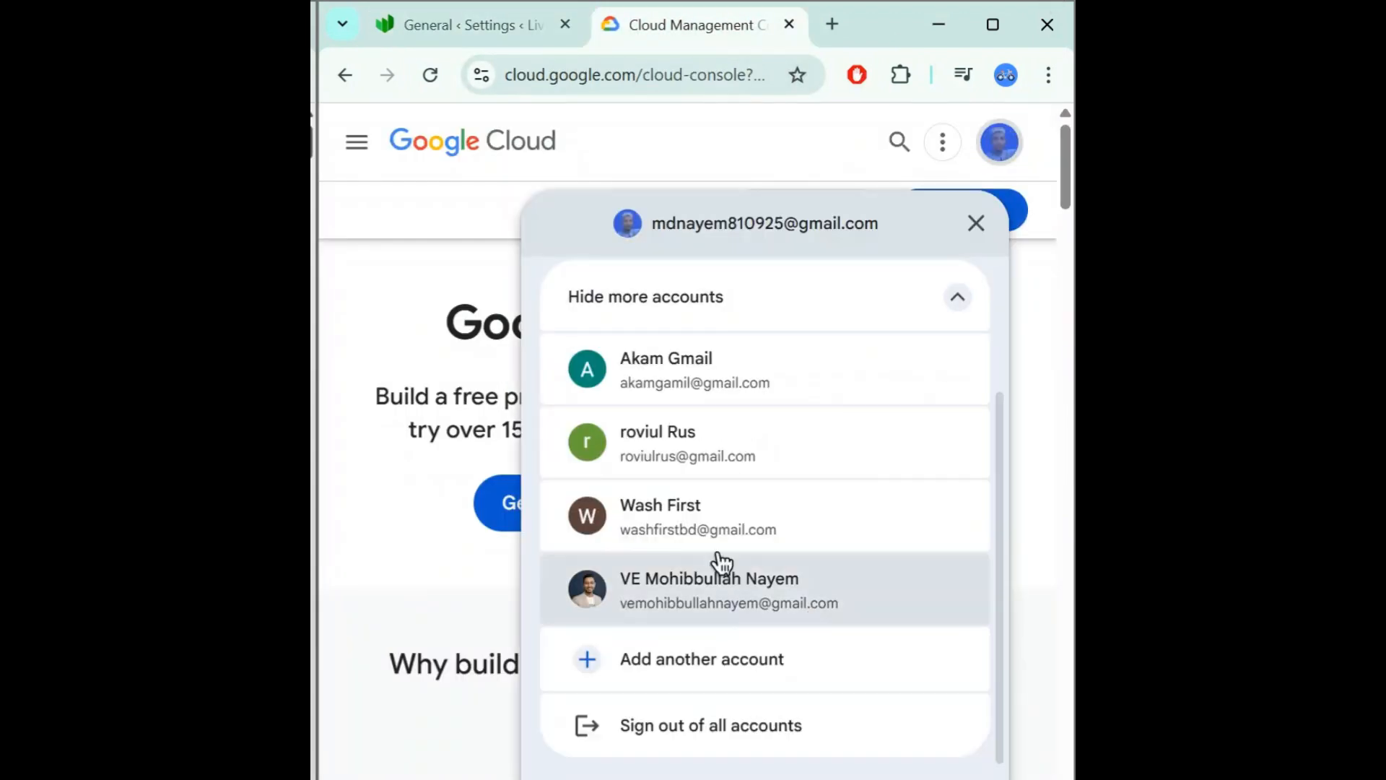
left_click(711, 535)
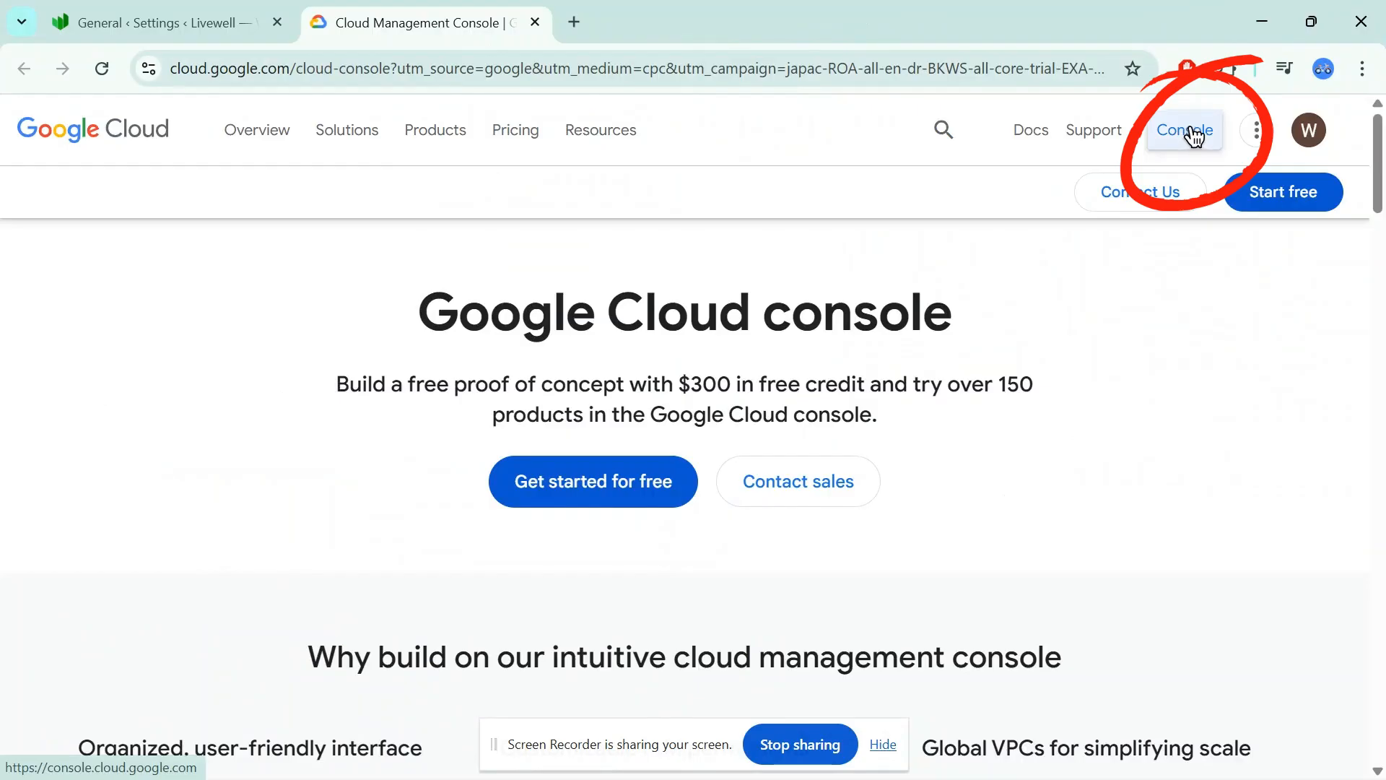
From the console's project picker, create a new project named 'LiveWell mail'
left_click(1196, 134)
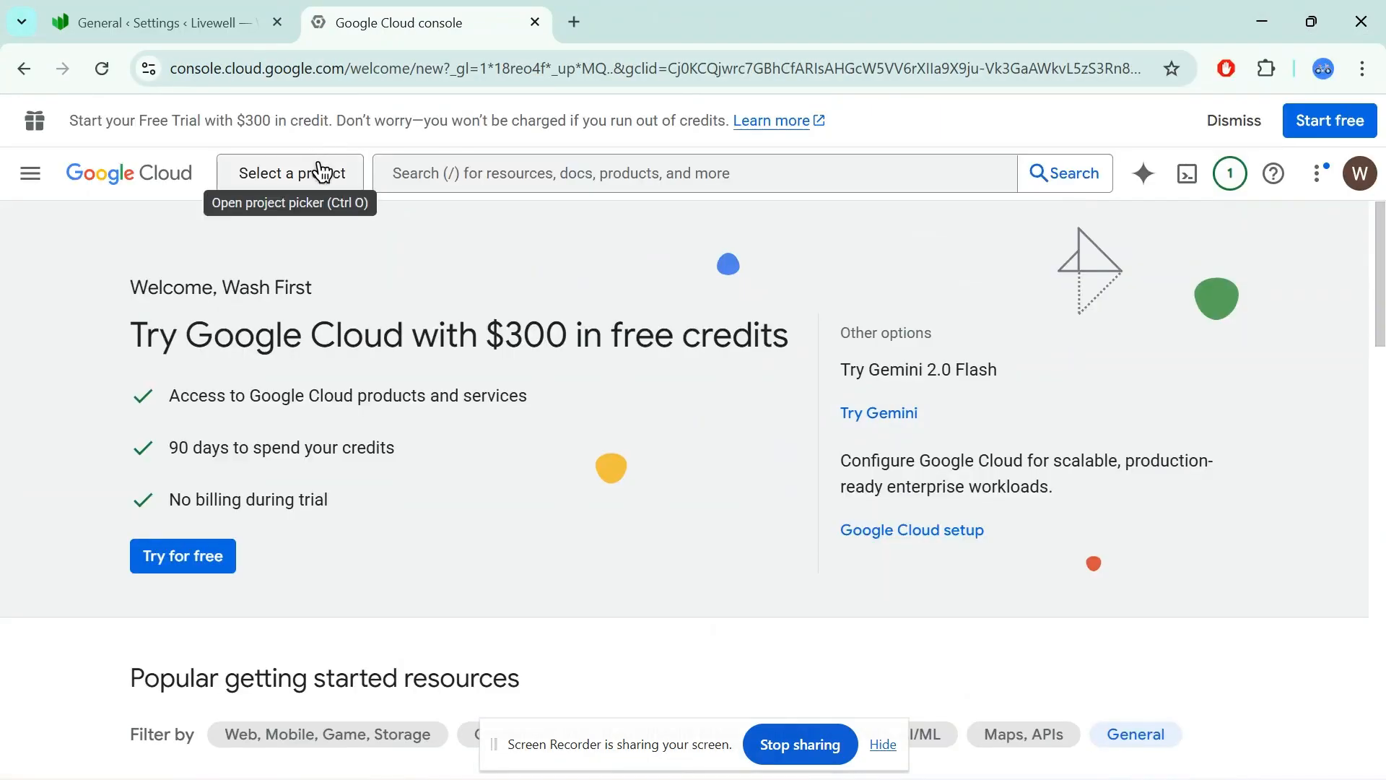
left_click(322, 171)
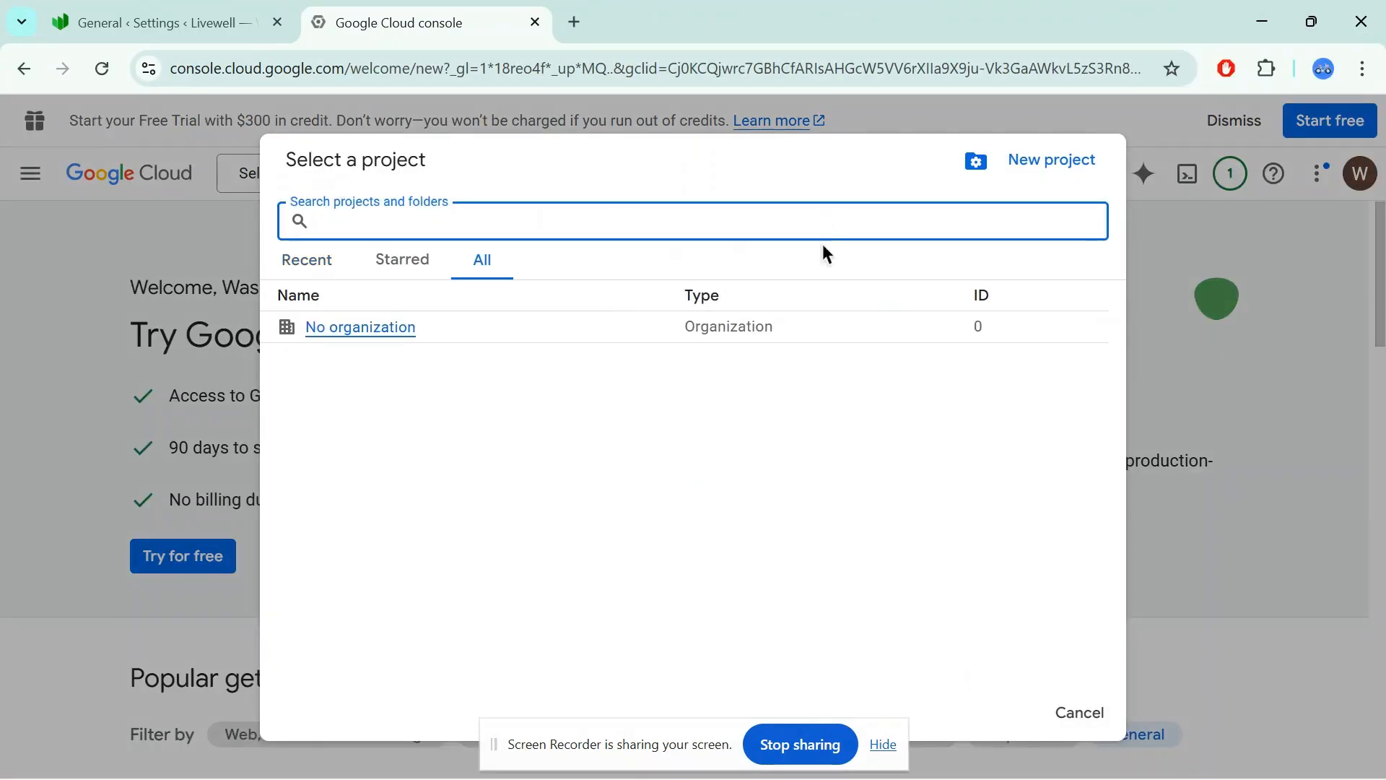
left_click(1025, 173)
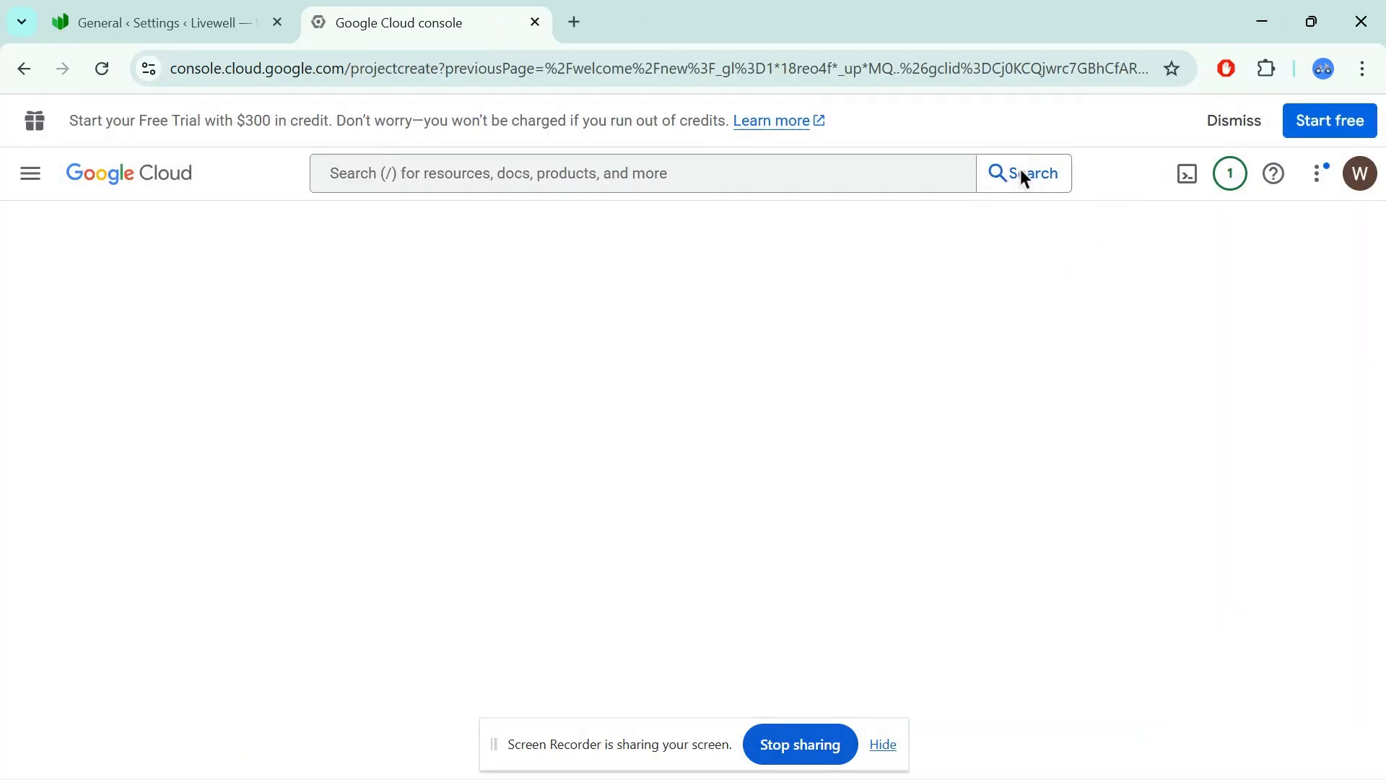
key("BackSpace")
type("Live")
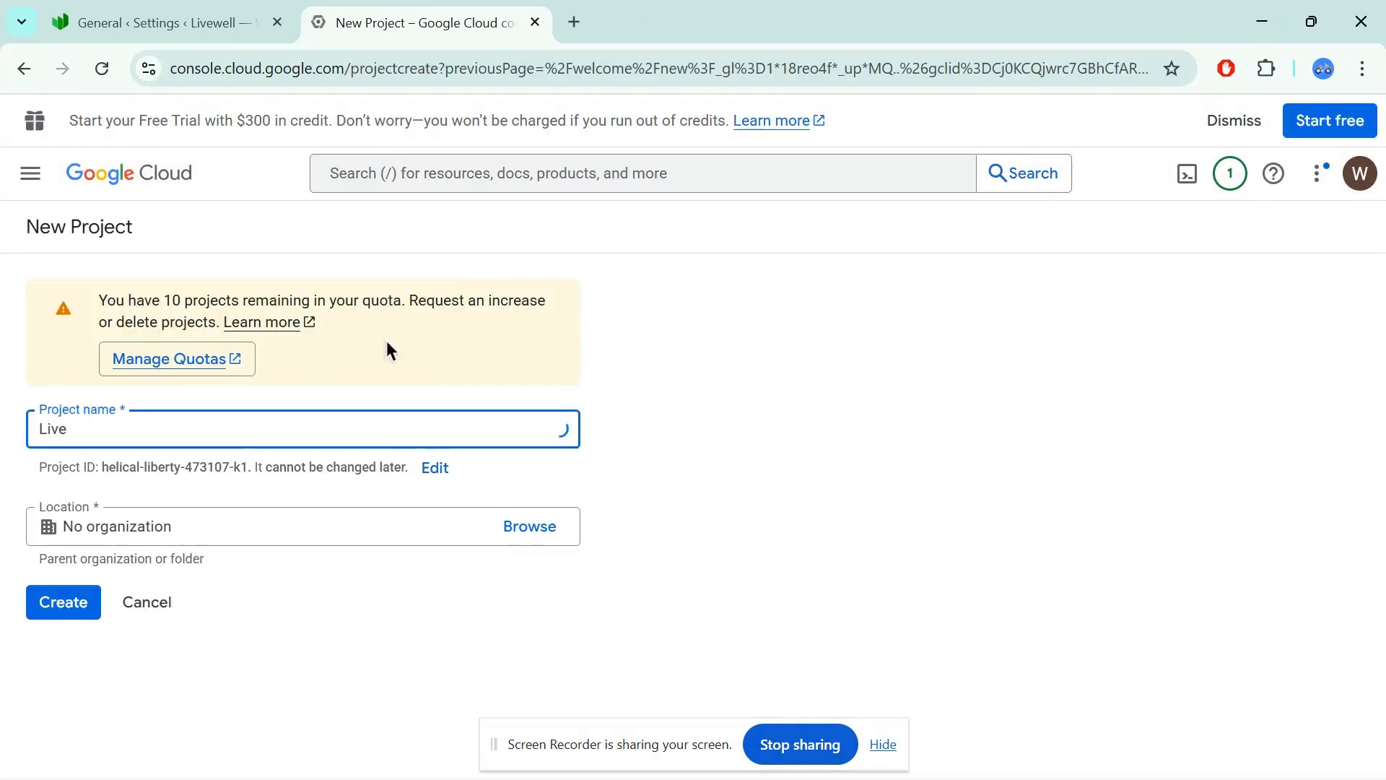
type("Well mail")
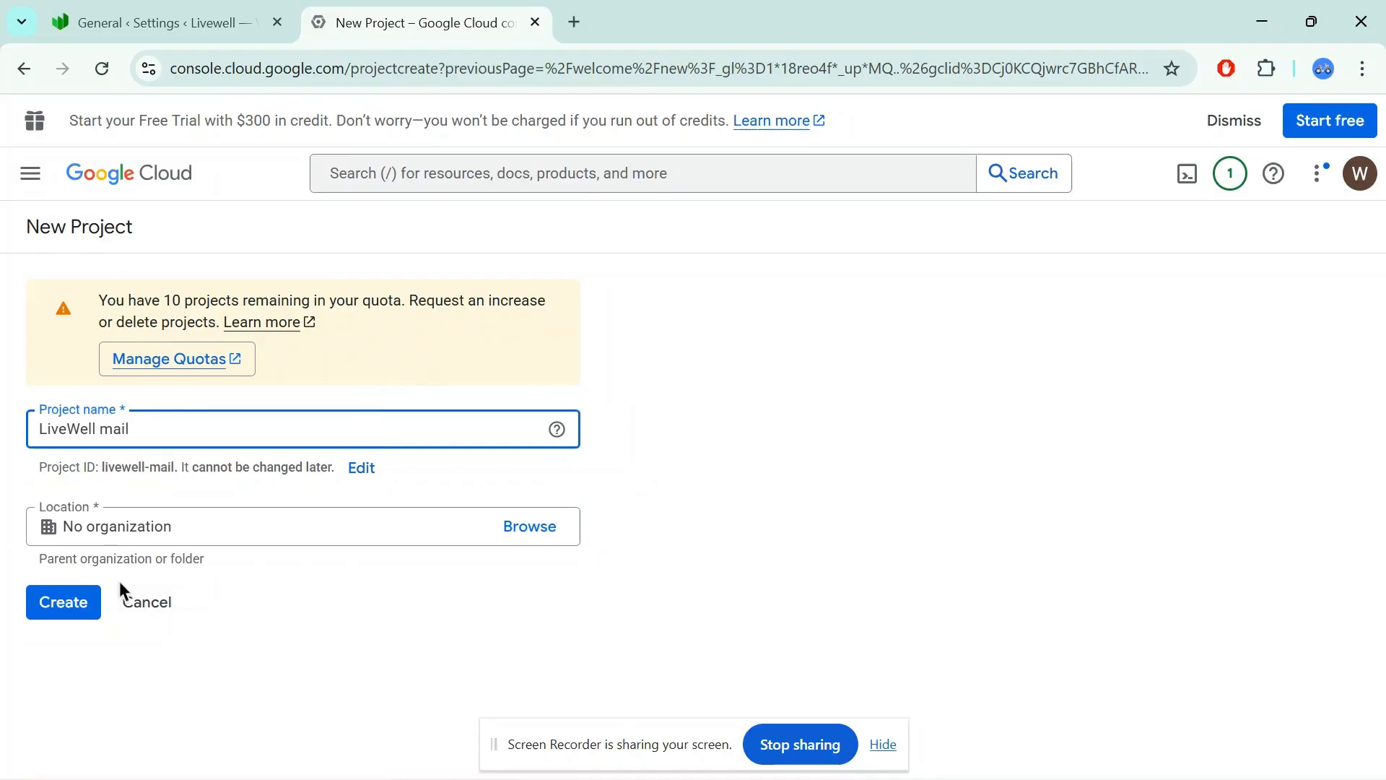
left_click(86, 605)
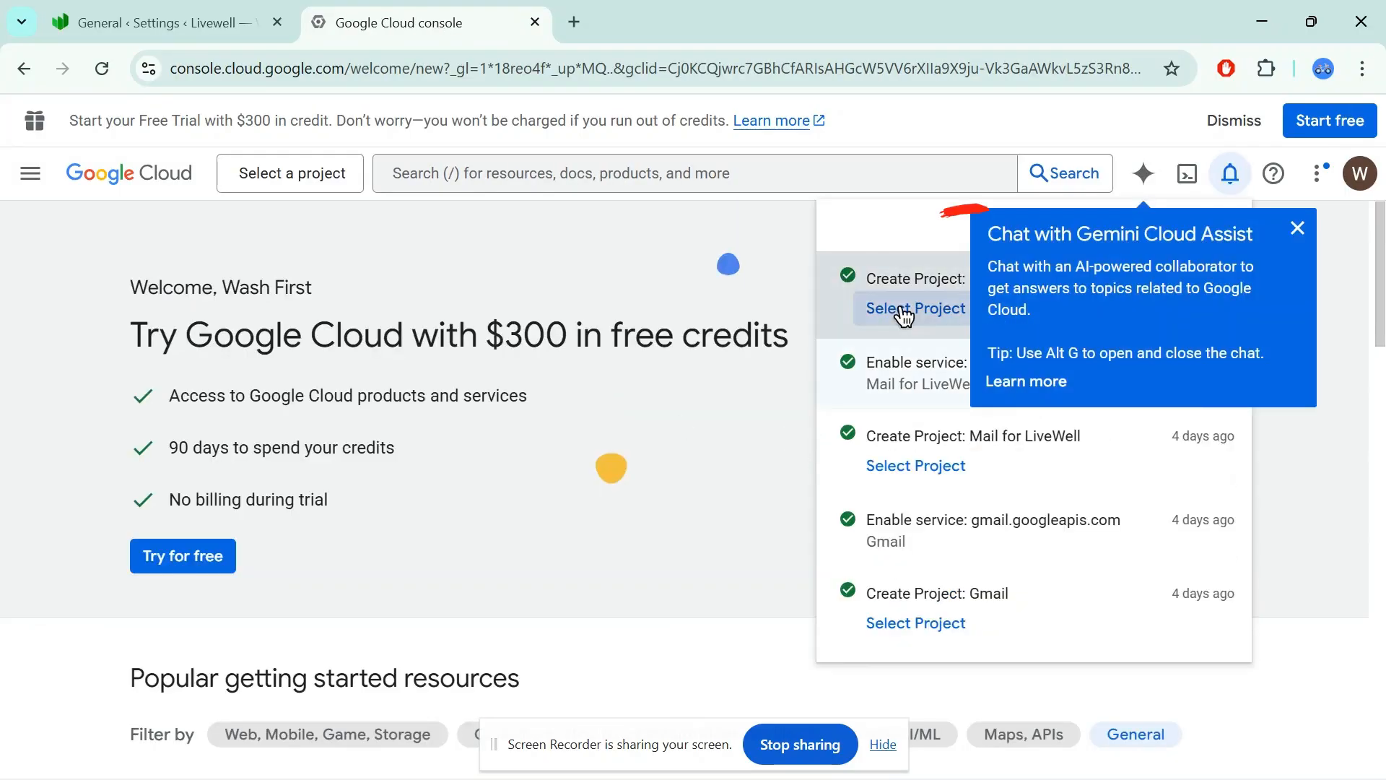
Switch to the LiveWell mail project, find Gmail API in the API library, and enable it
left_click(902, 309)
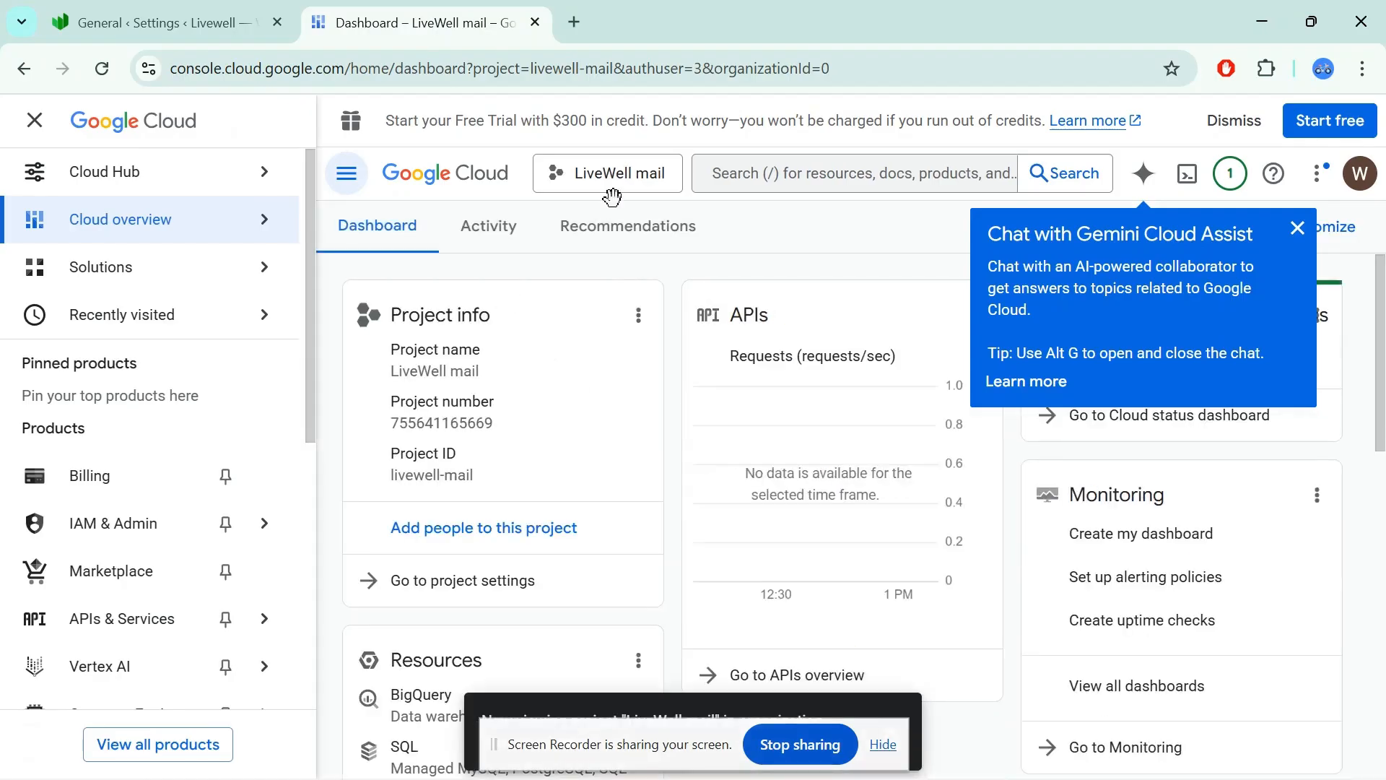
mouse_move(101, 634)
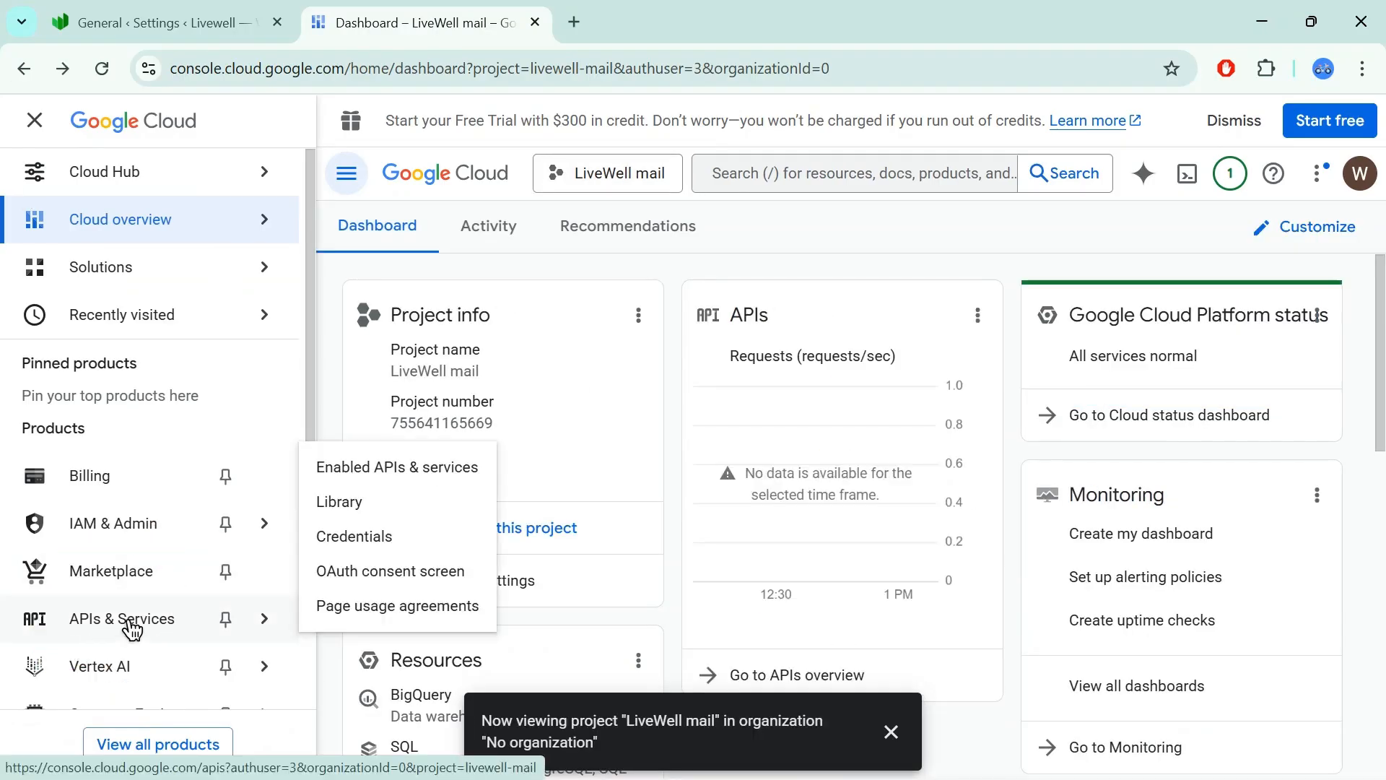
left_click(350, 471)
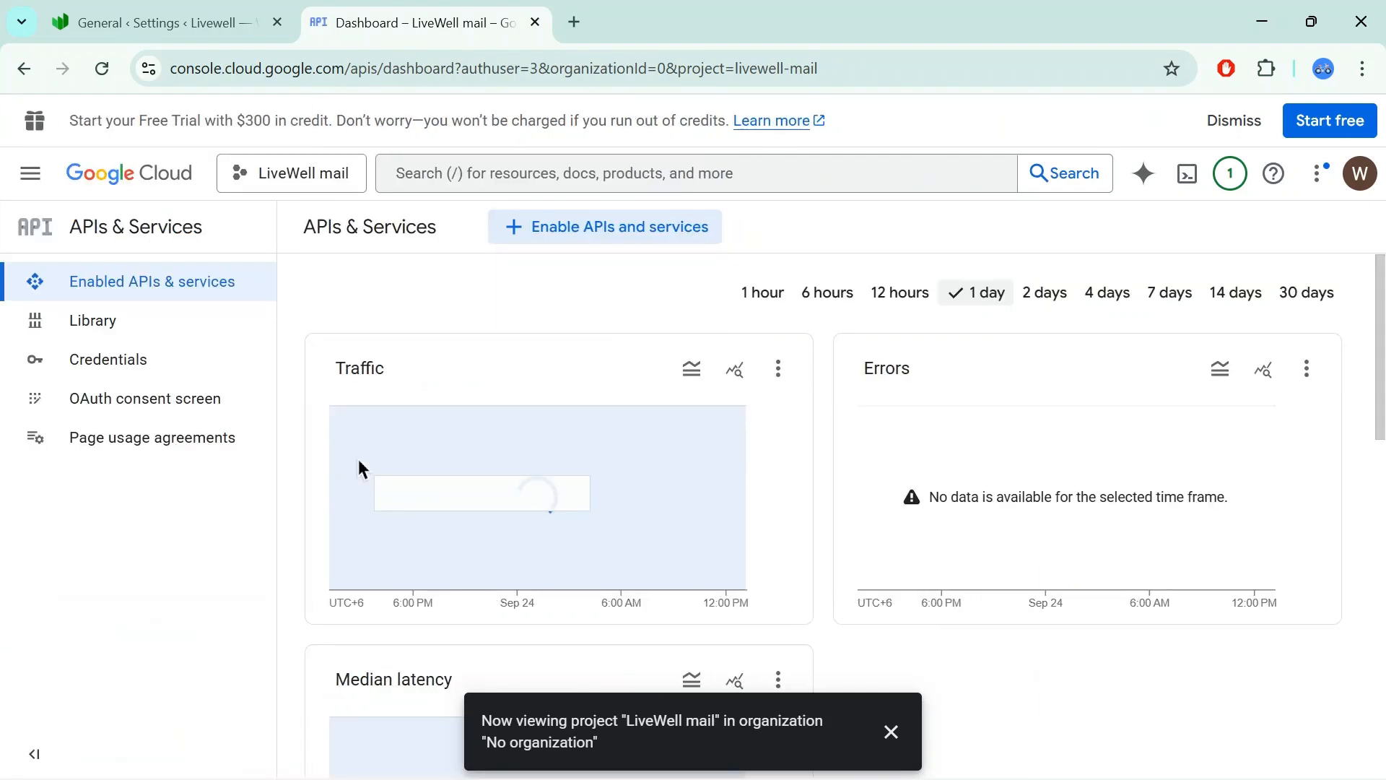
left_click(517, 226)
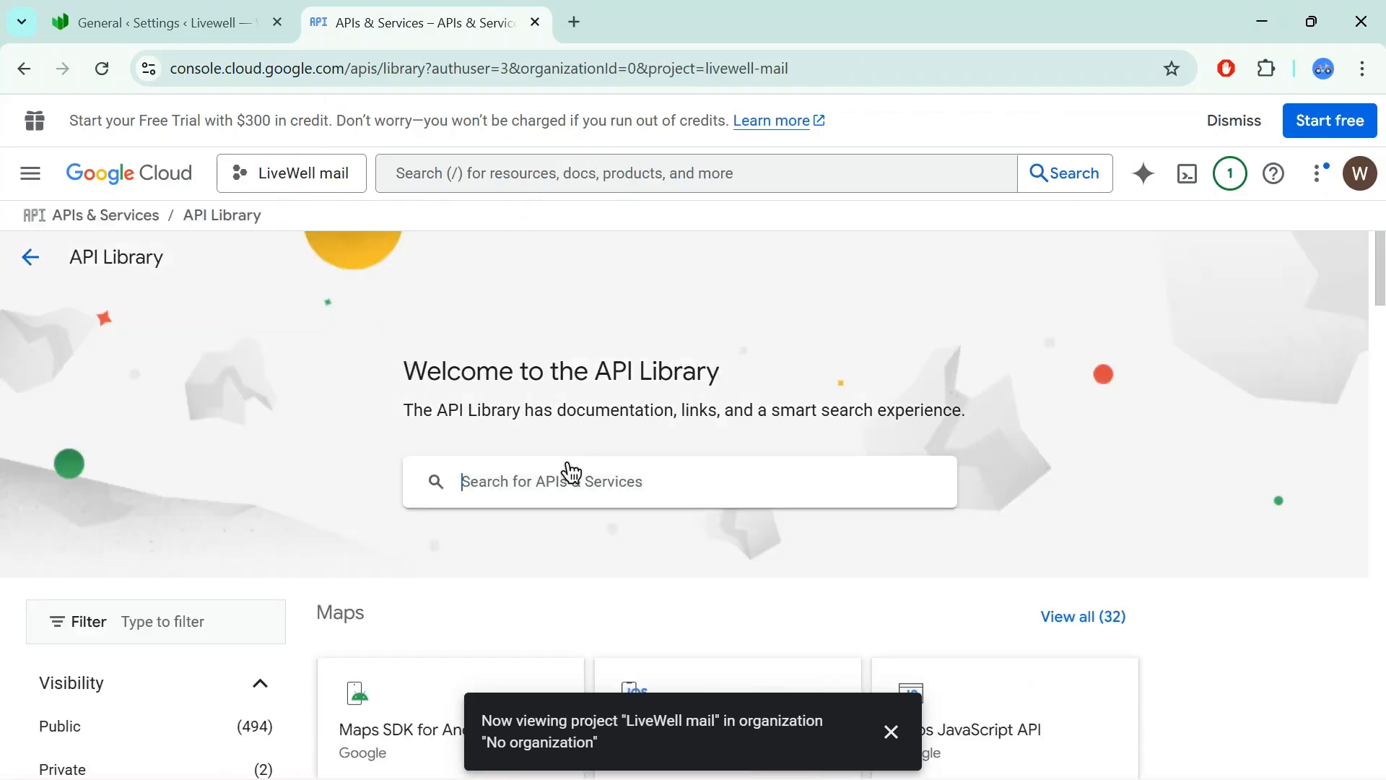
left_click(568, 476)
type("gmail")
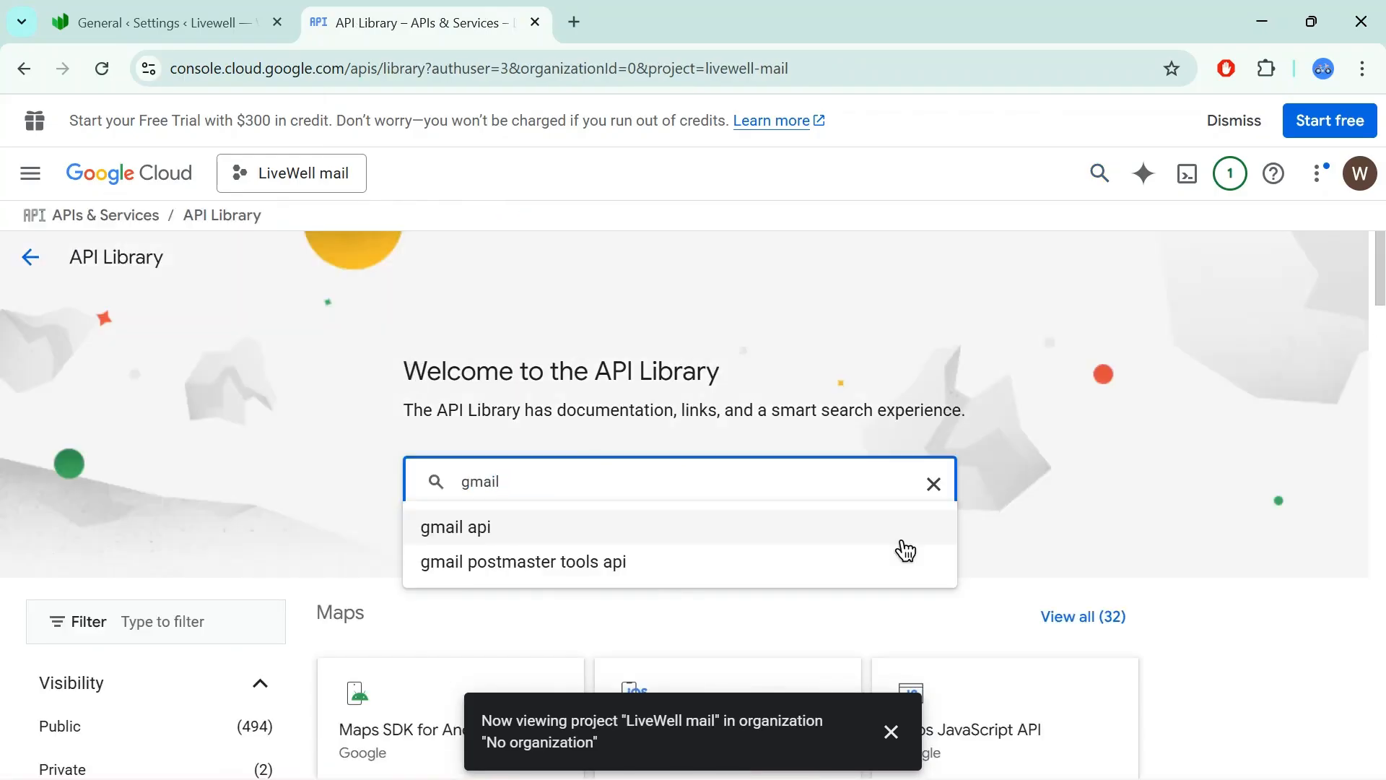
left_click(677, 526)
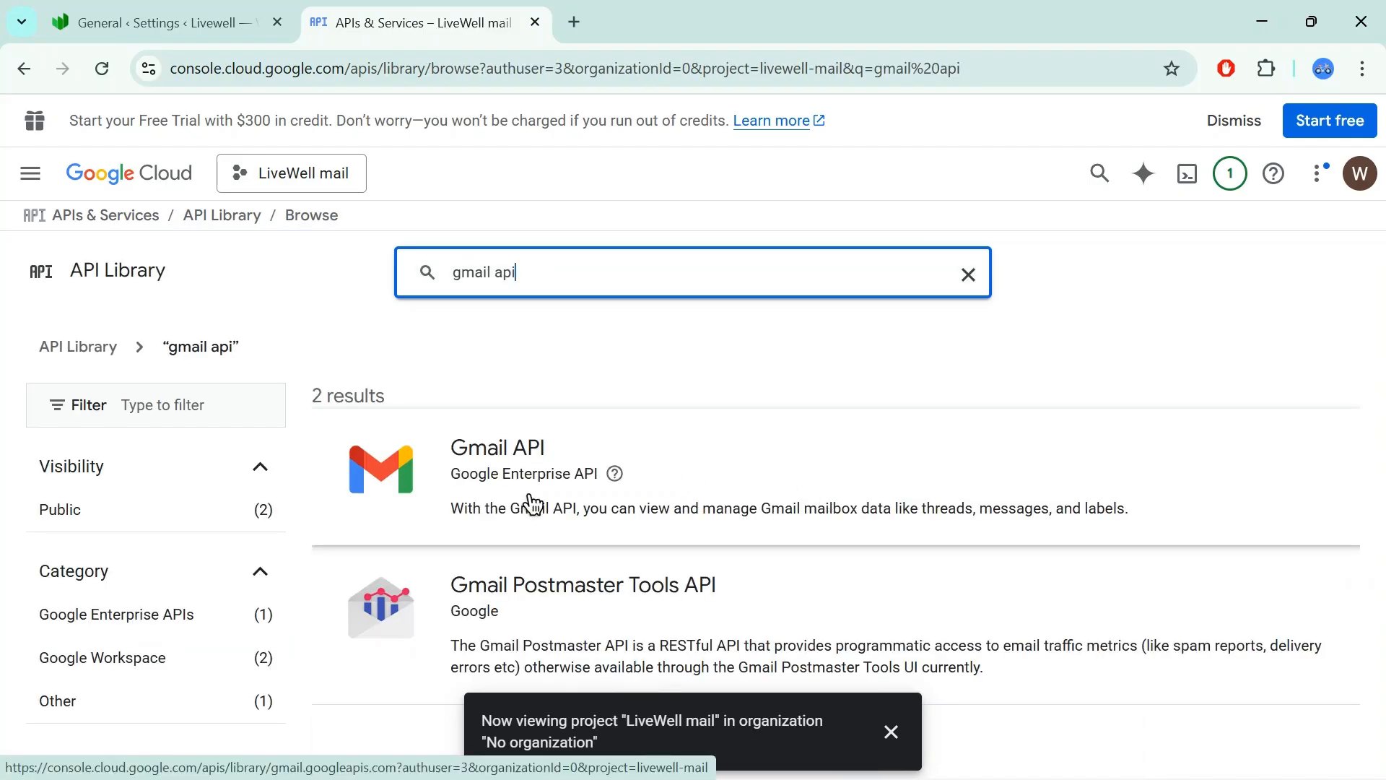
left_click(852, 424)
left_click(524, 447)
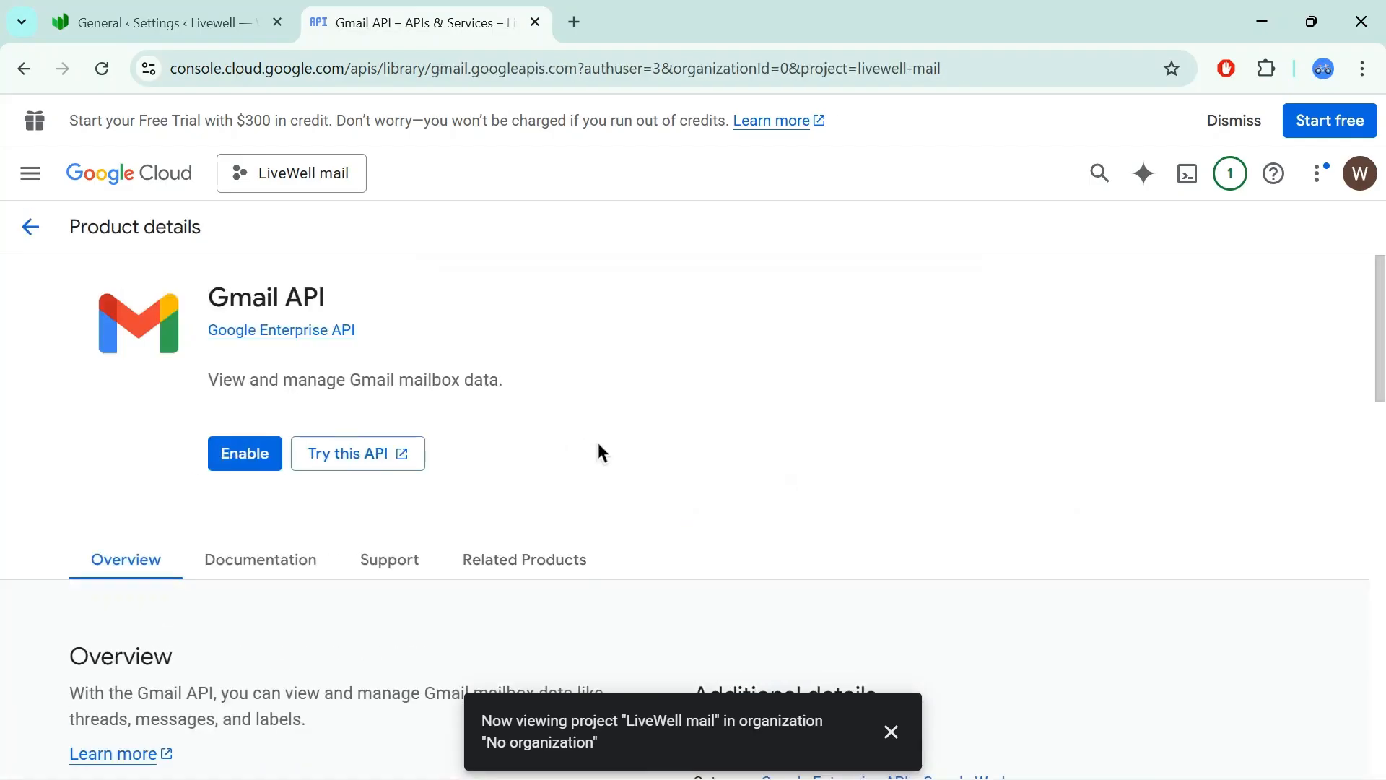
left_click(242, 462)
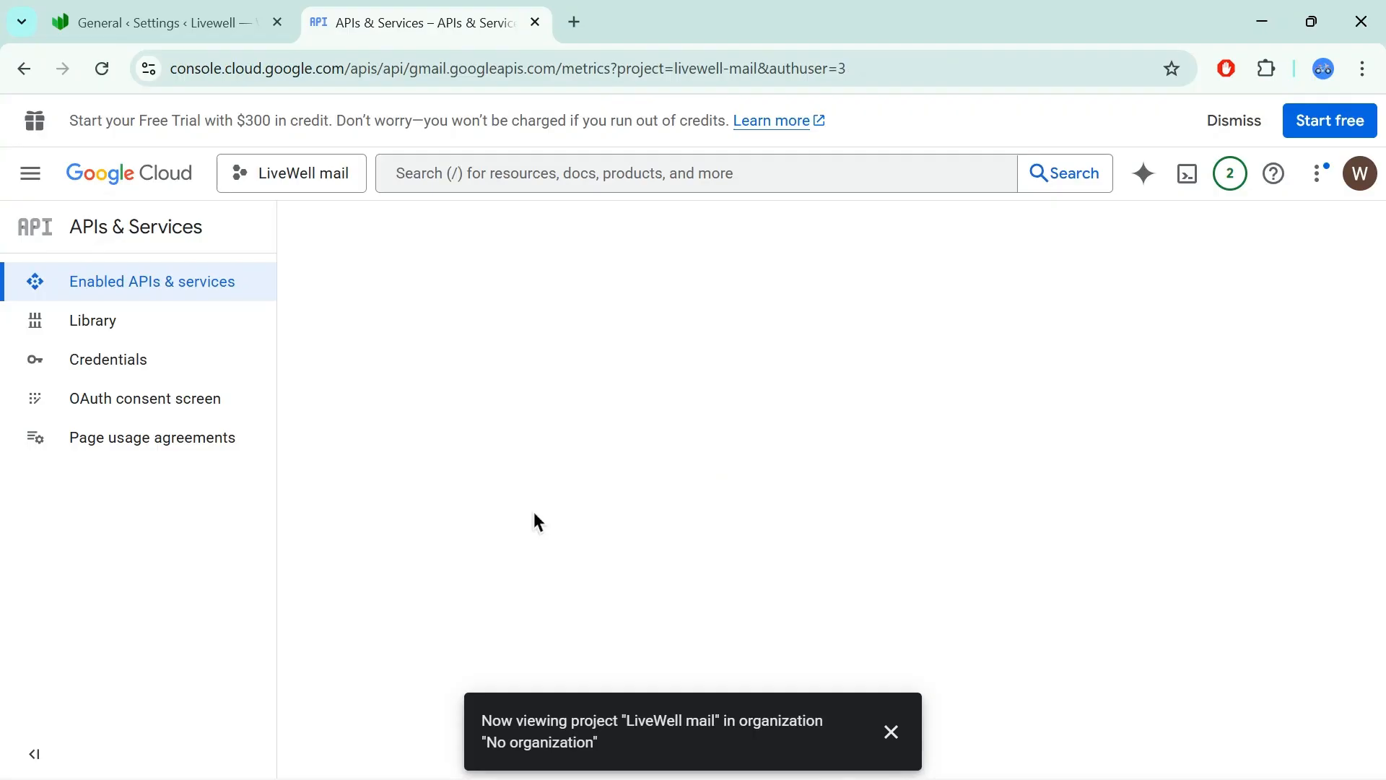
Create Gmail API credentials for User data, naming the app LiveWell with the account's support email
left_click(1210, 313)
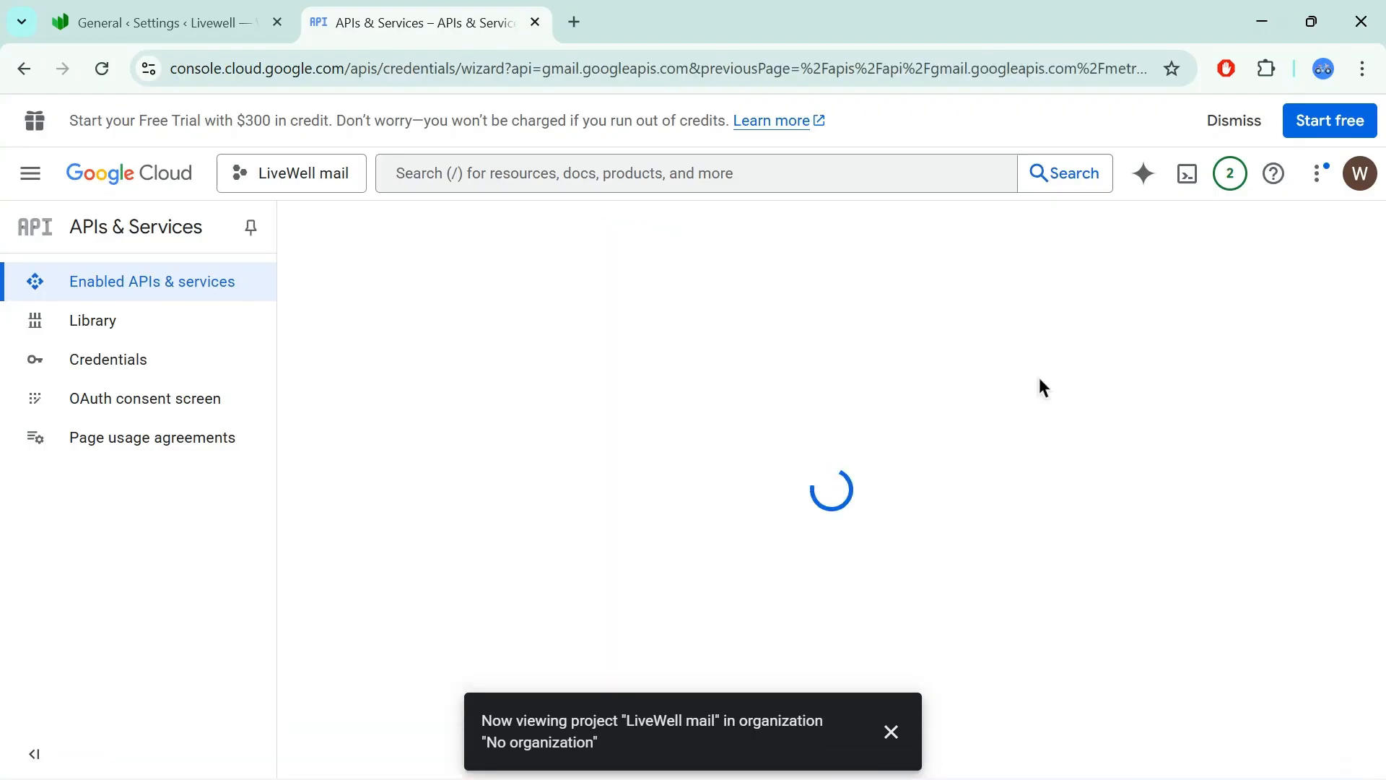
scroll(697, 456, "down", 2)
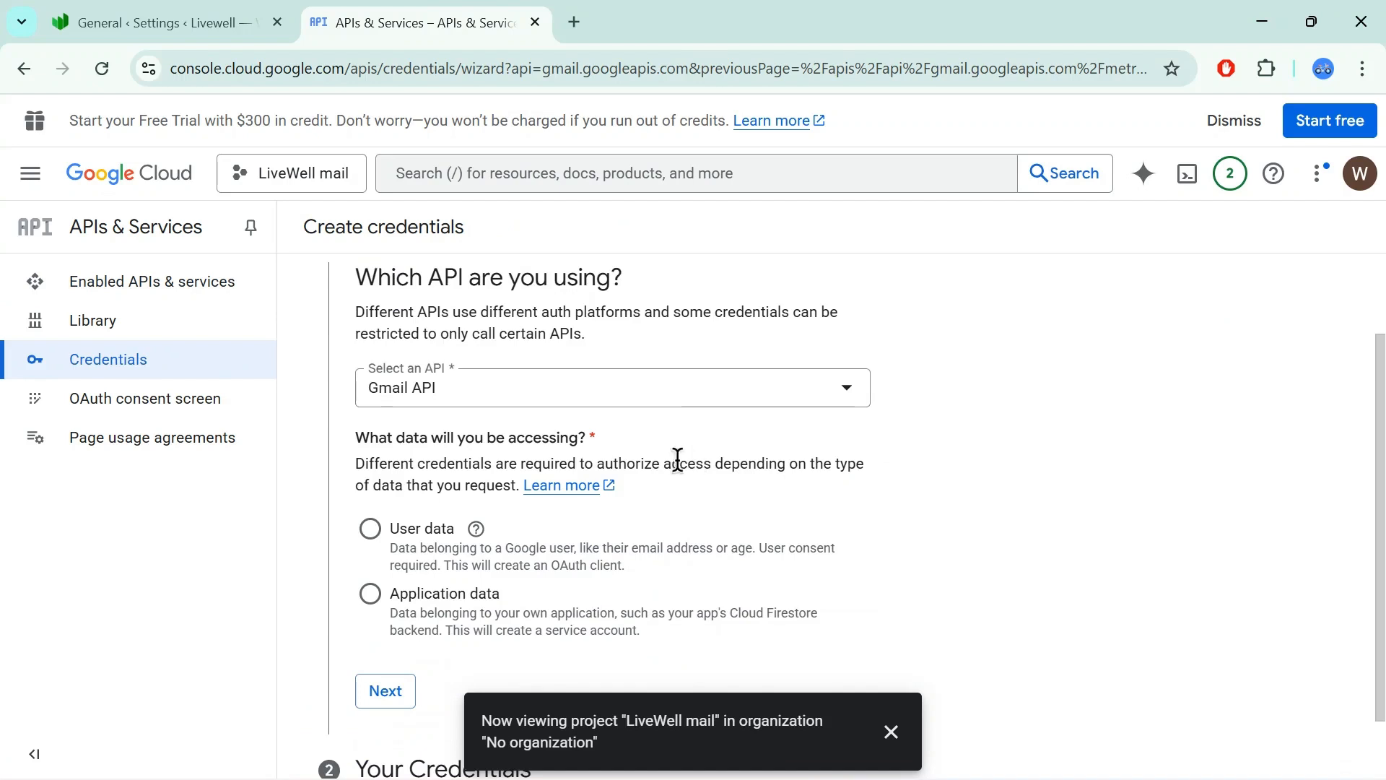
left_click(371, 528)
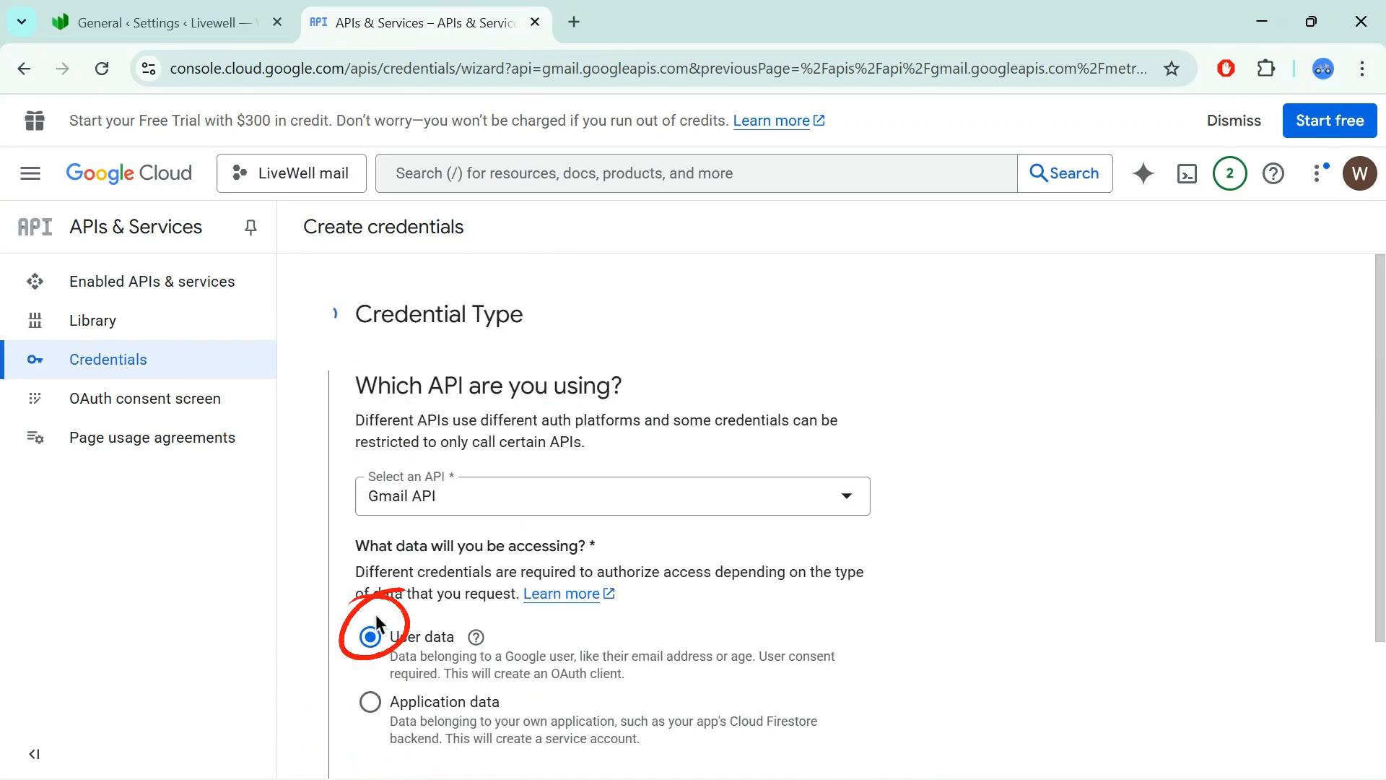
scroll(650, 420, "down", 3)
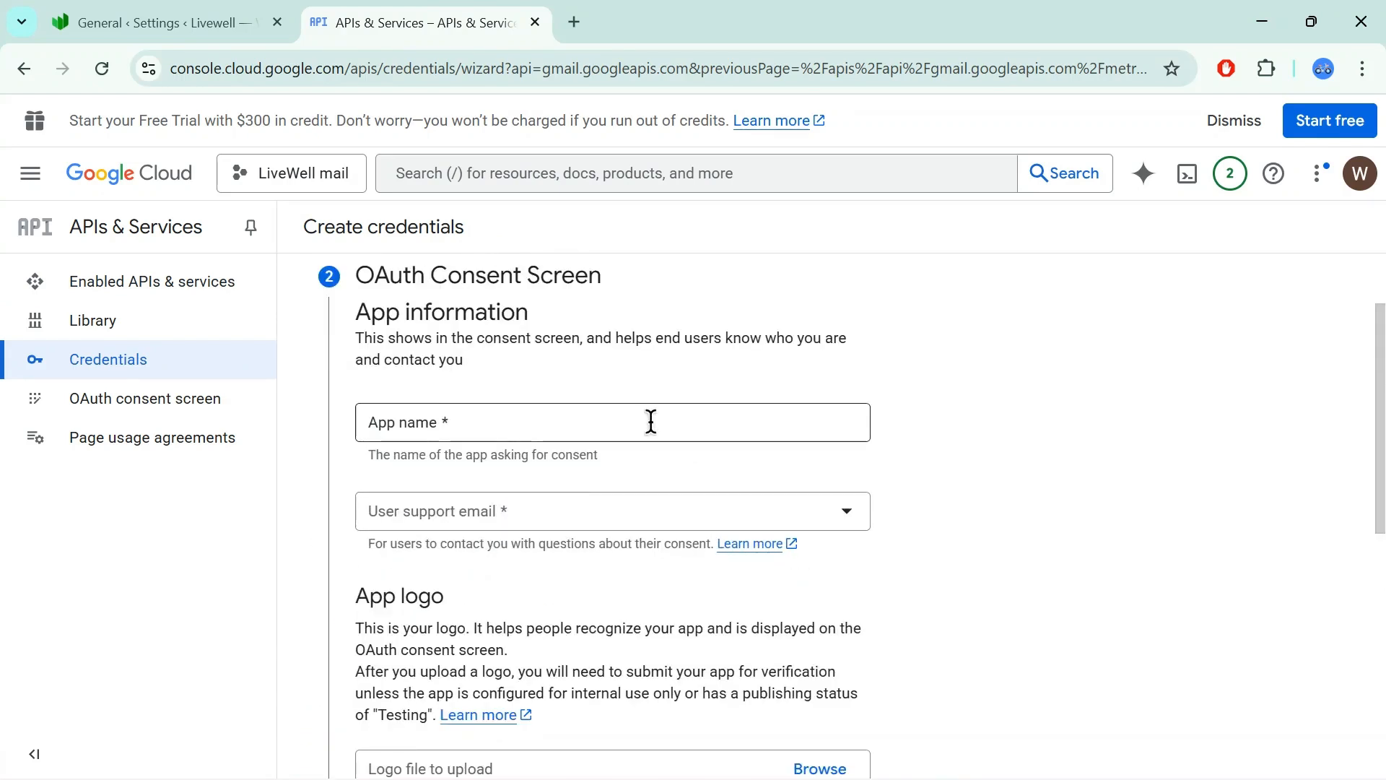
left_click(590, 419)
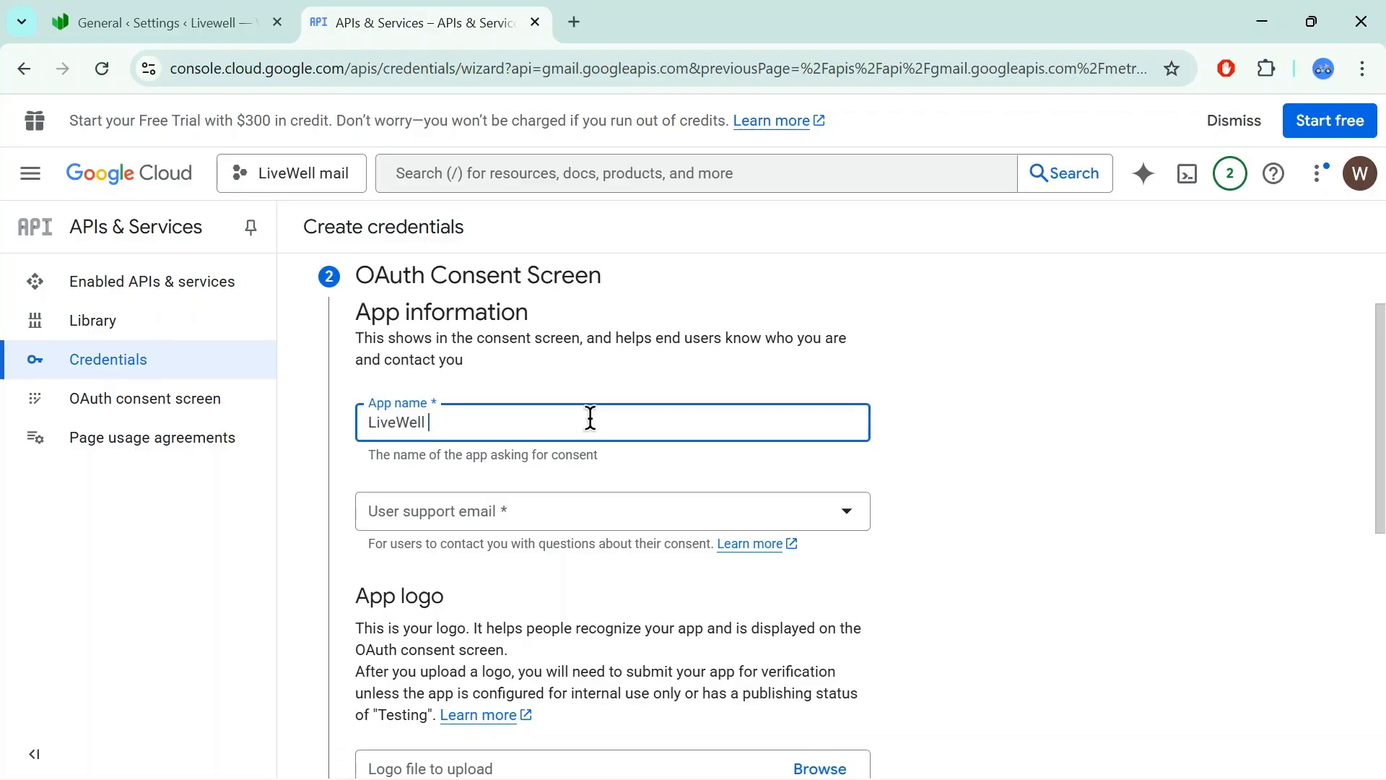
left_click(581, 522)
left_click(585, 522)
scroll(335, 438, "down", 6)
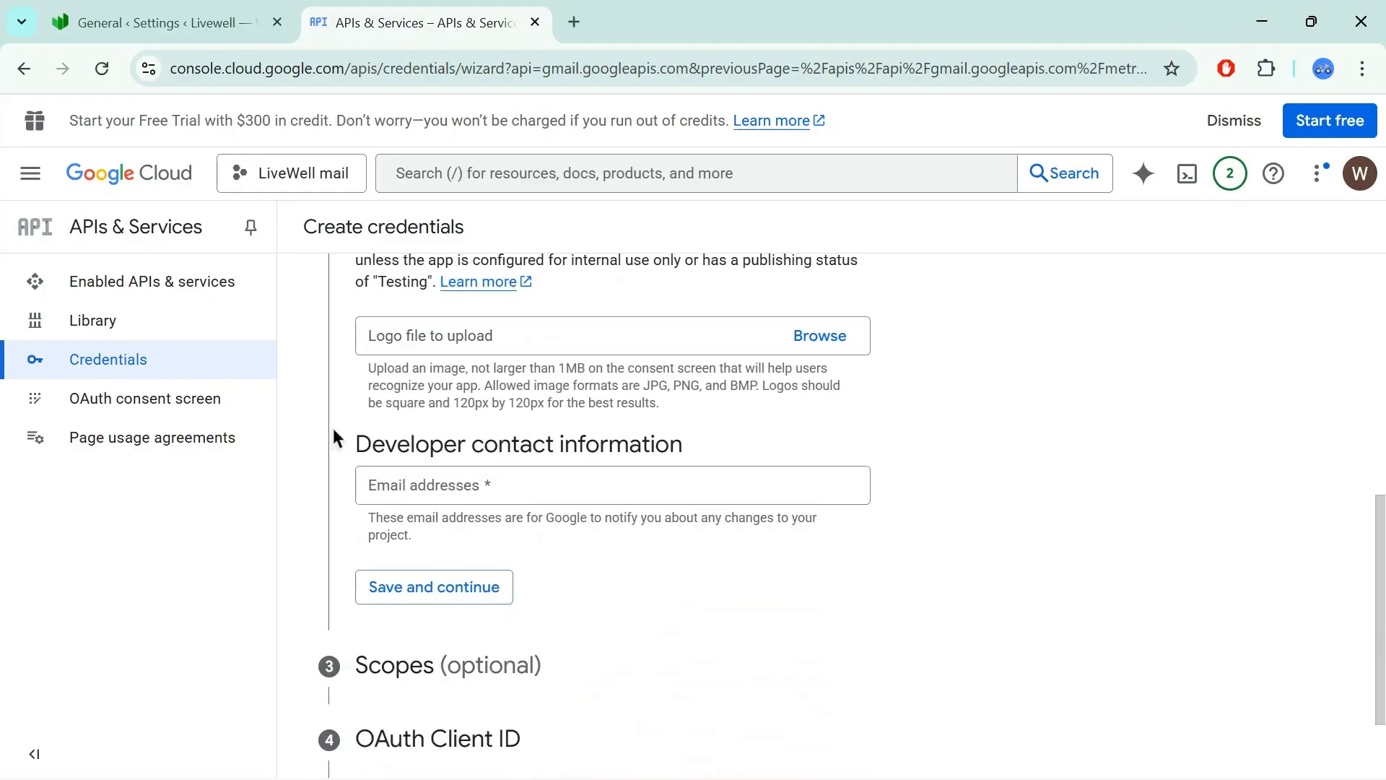
Begin the developer contact email and recheck the selected support email address
left_click(523, 483)
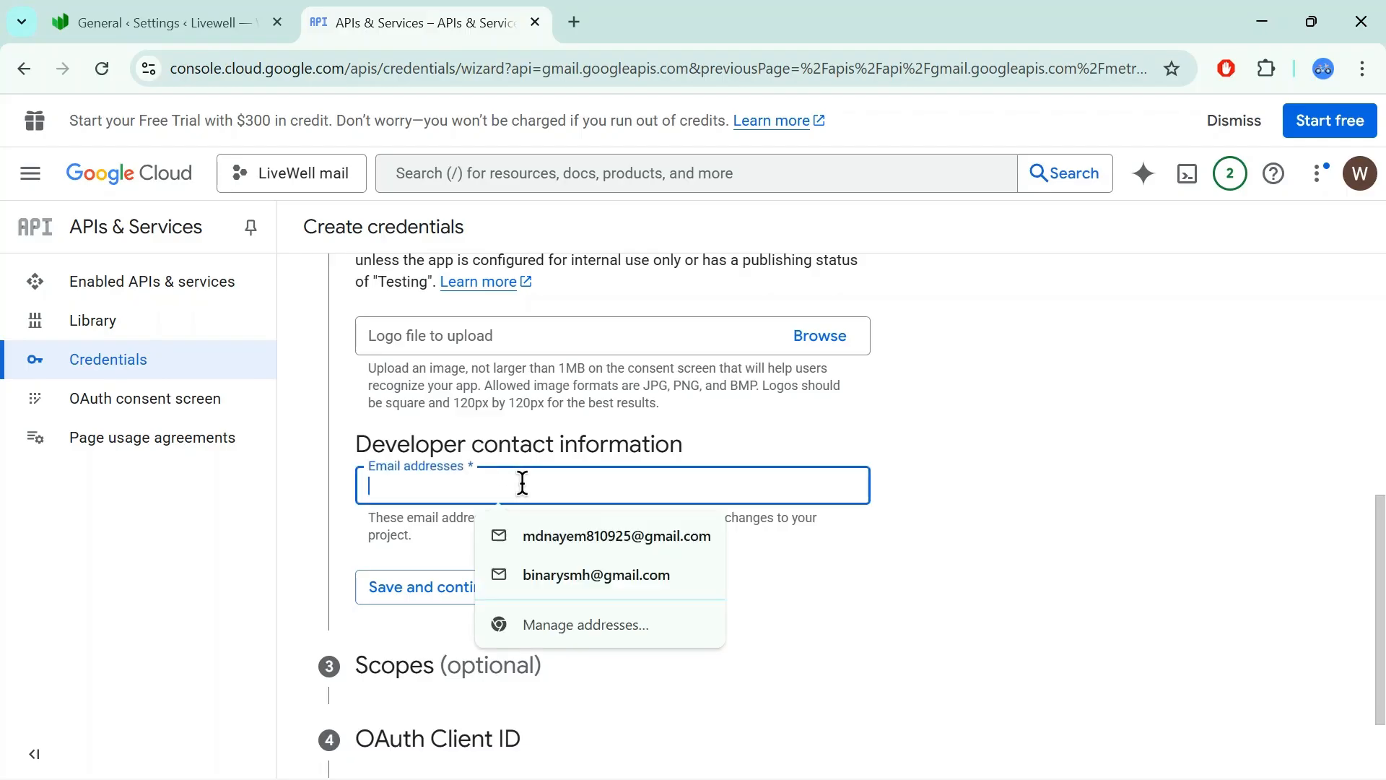
type("wa")
scroll(522, 489, "up", 10)
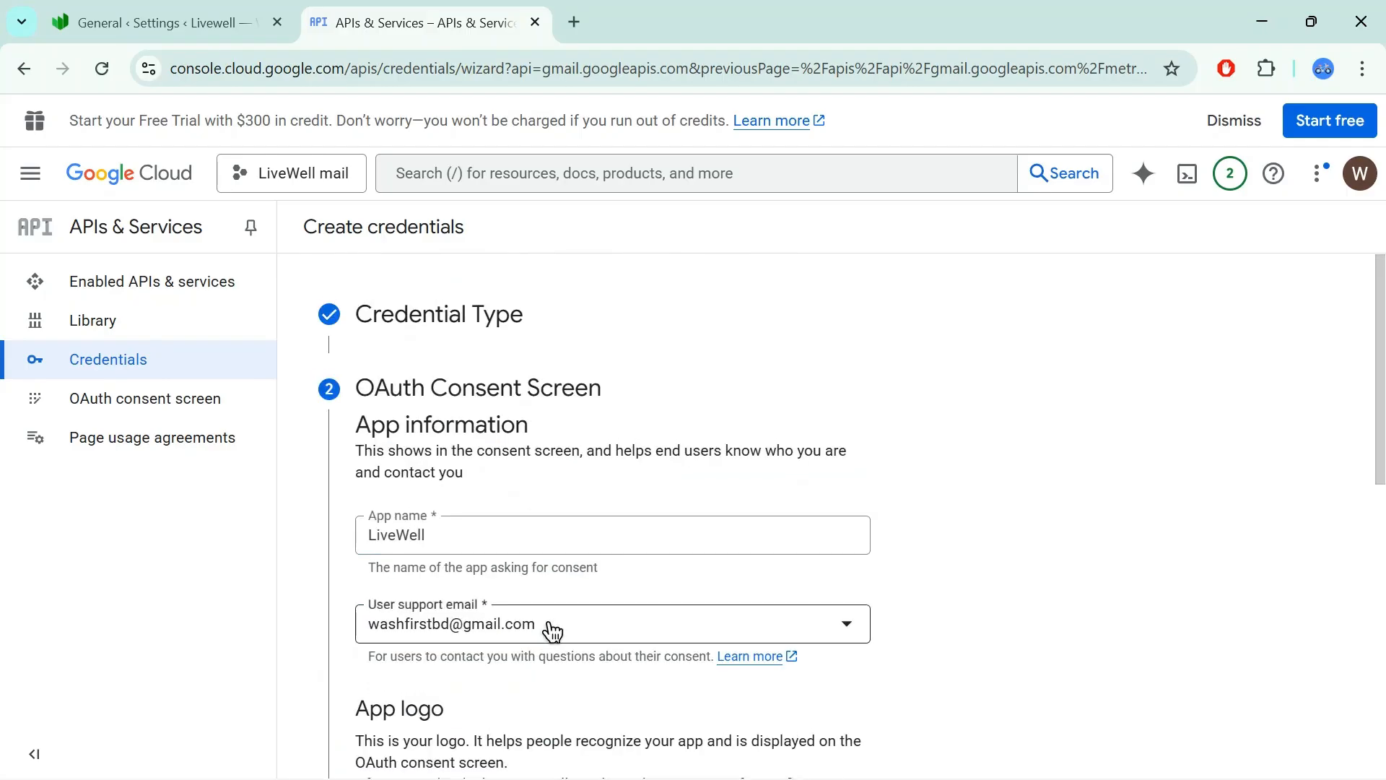
triple_click(452, 633)
left_click(451, 633)
left_click(368, 620)
left_click_drag(359, 631, 551, 628)
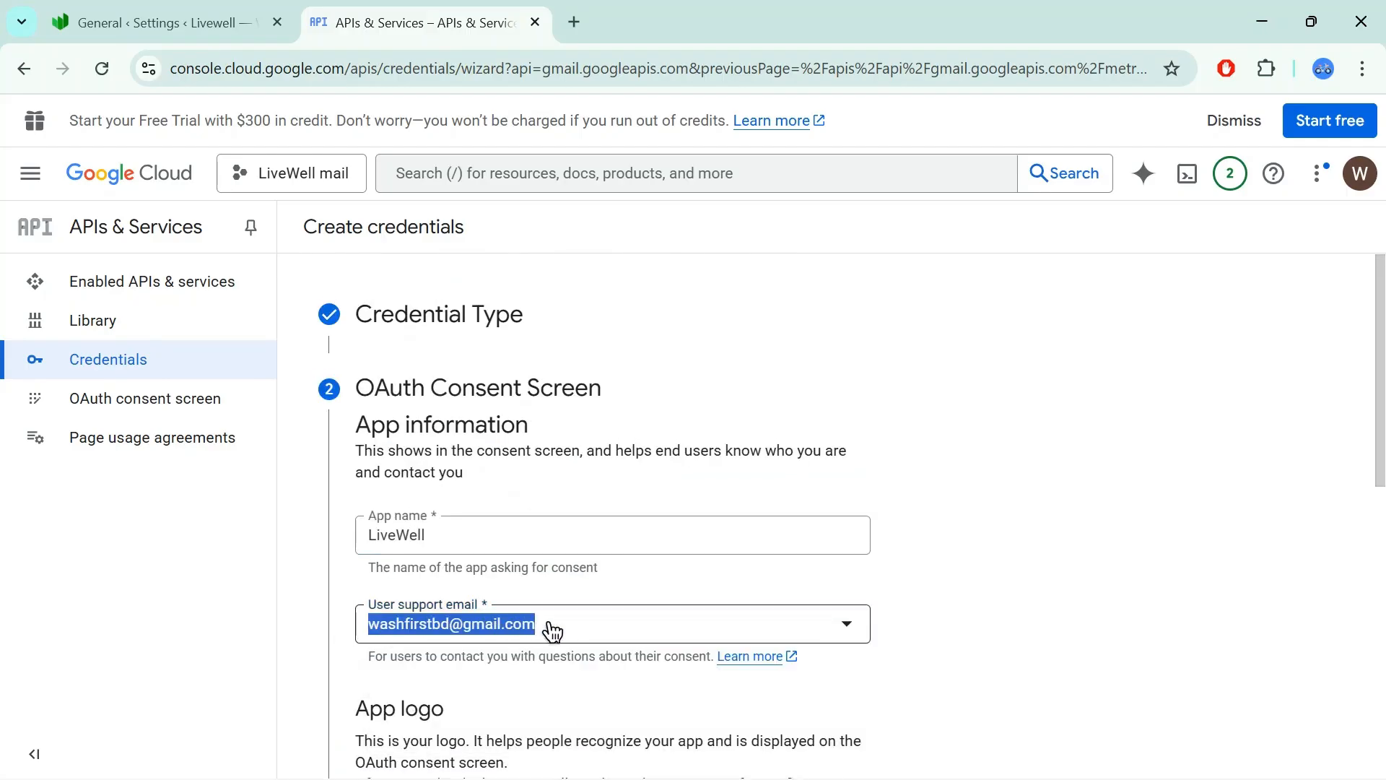
left_click(489, 630)
left_click(489, 630)
left_click_drag(350, 634, 544, 630)
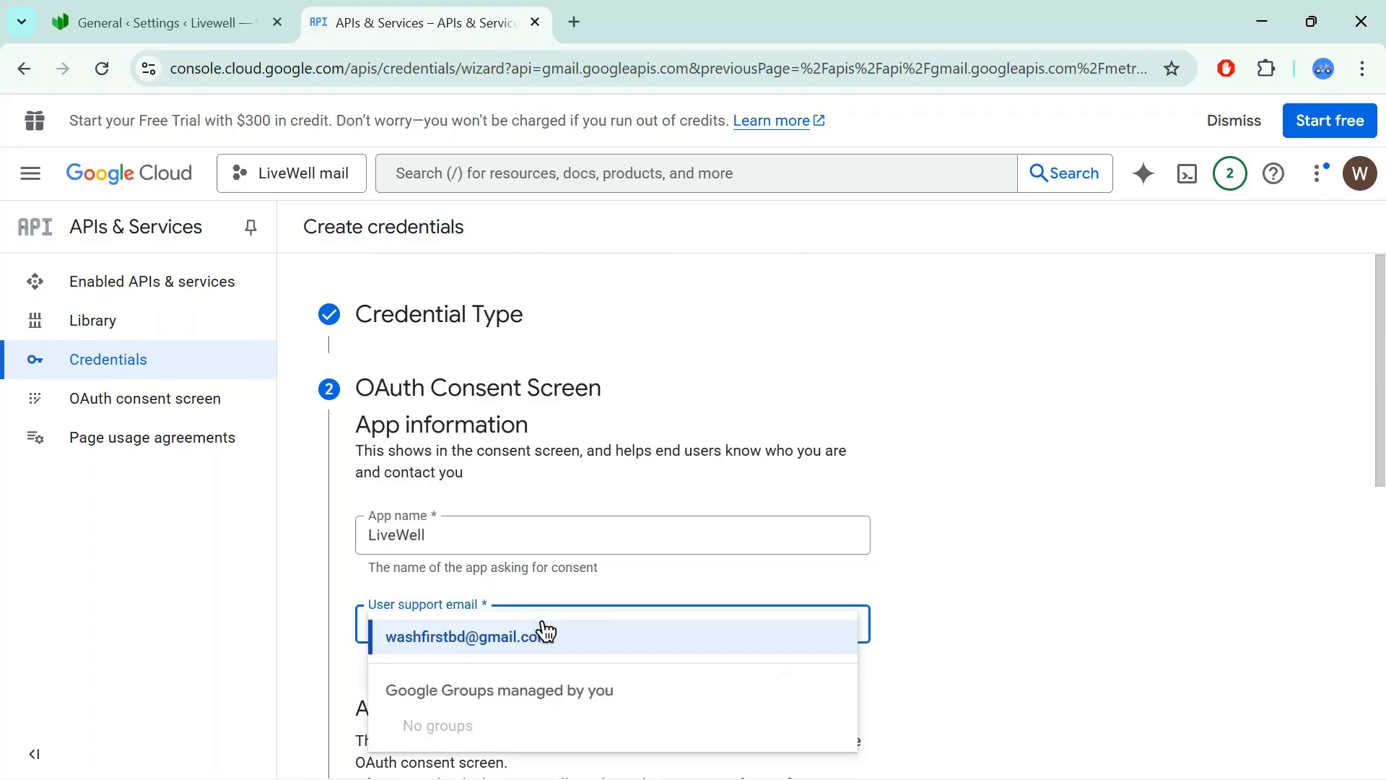
left_click(544, 630)
Copy the signed-in account's email and paste it as the developer contact email
left_click(1359, 173)
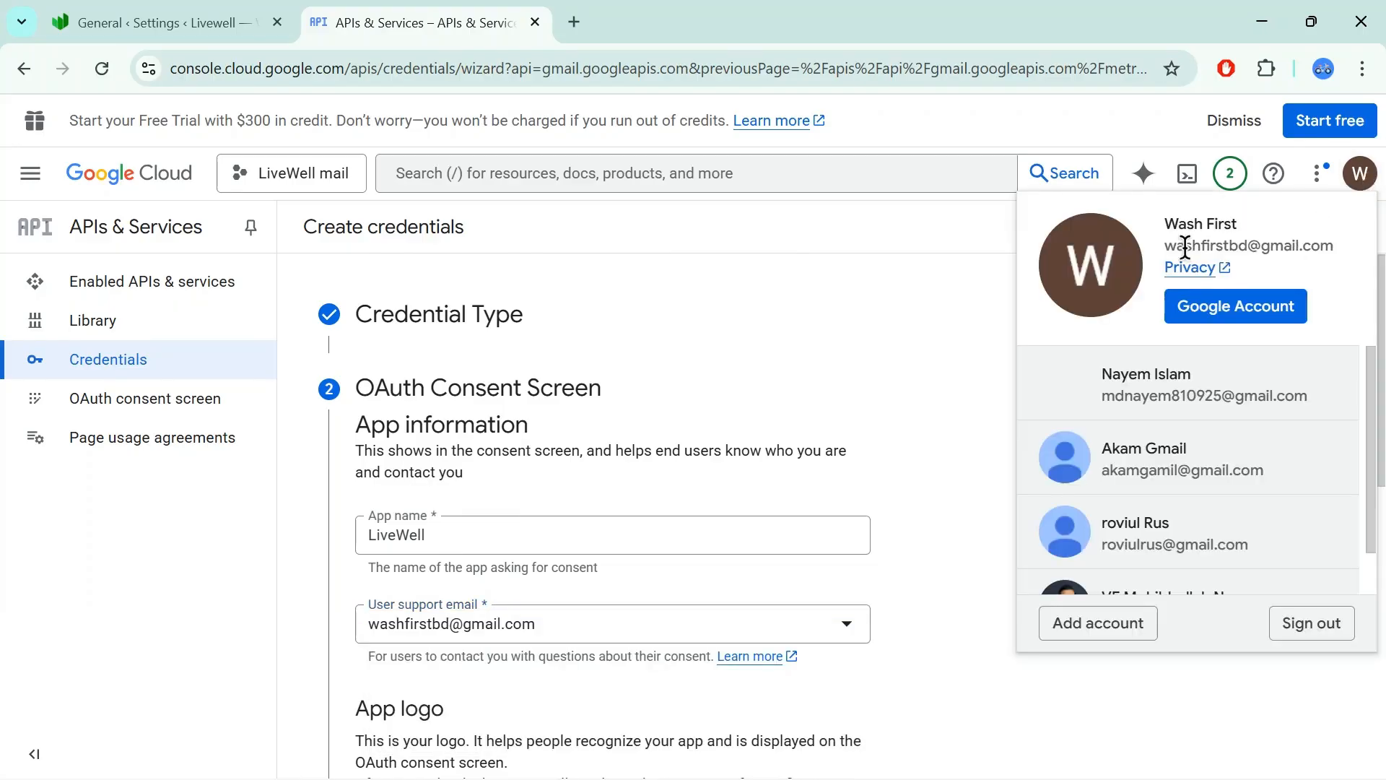
triple_click(1179, 244)
key("ctrl+c")
left_click(836, 448)
scroll(513, 452, "down", 5)
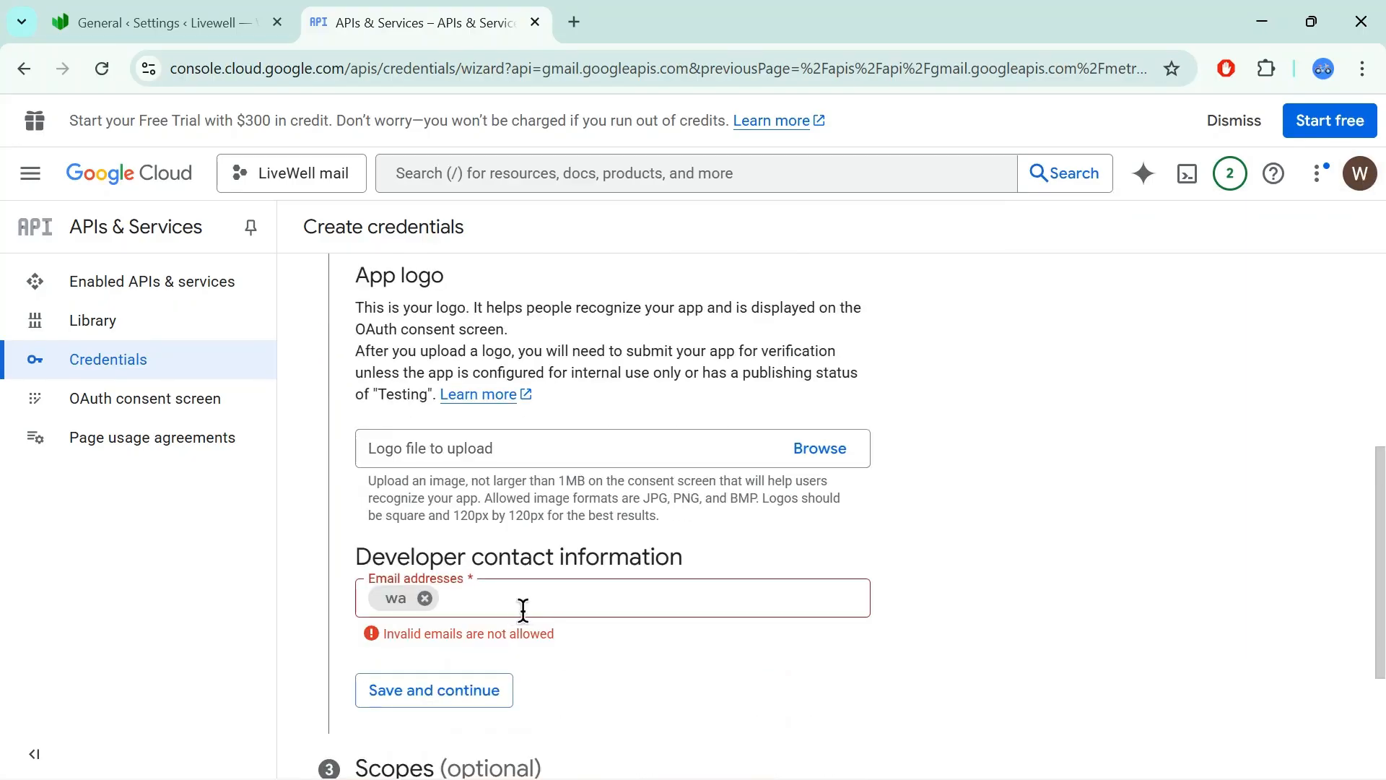
left_click(426, 600)
key("ctrl+v")
key("Return")
Save the consent screen details and pass the optional Scopes step
scroll(794, 679, "down", 3)
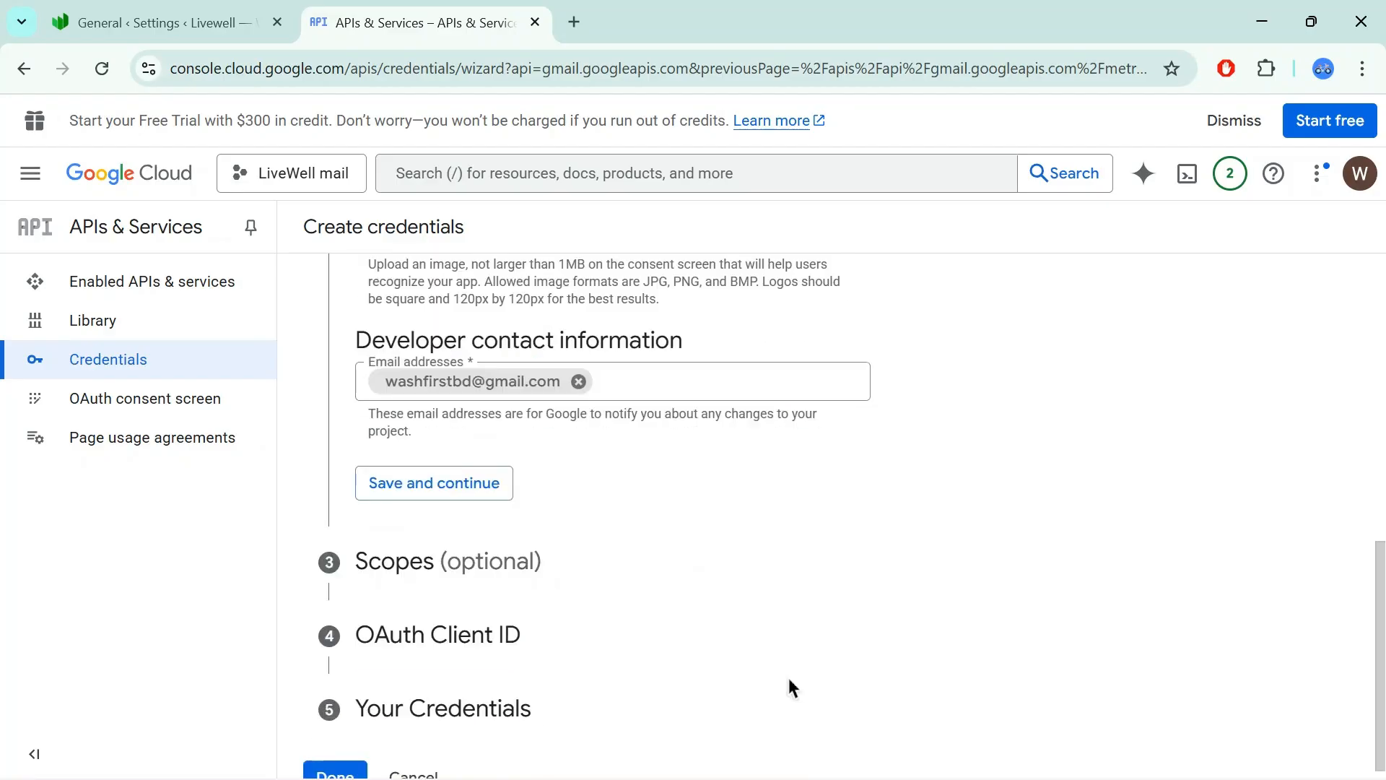
left_click(448, 467)
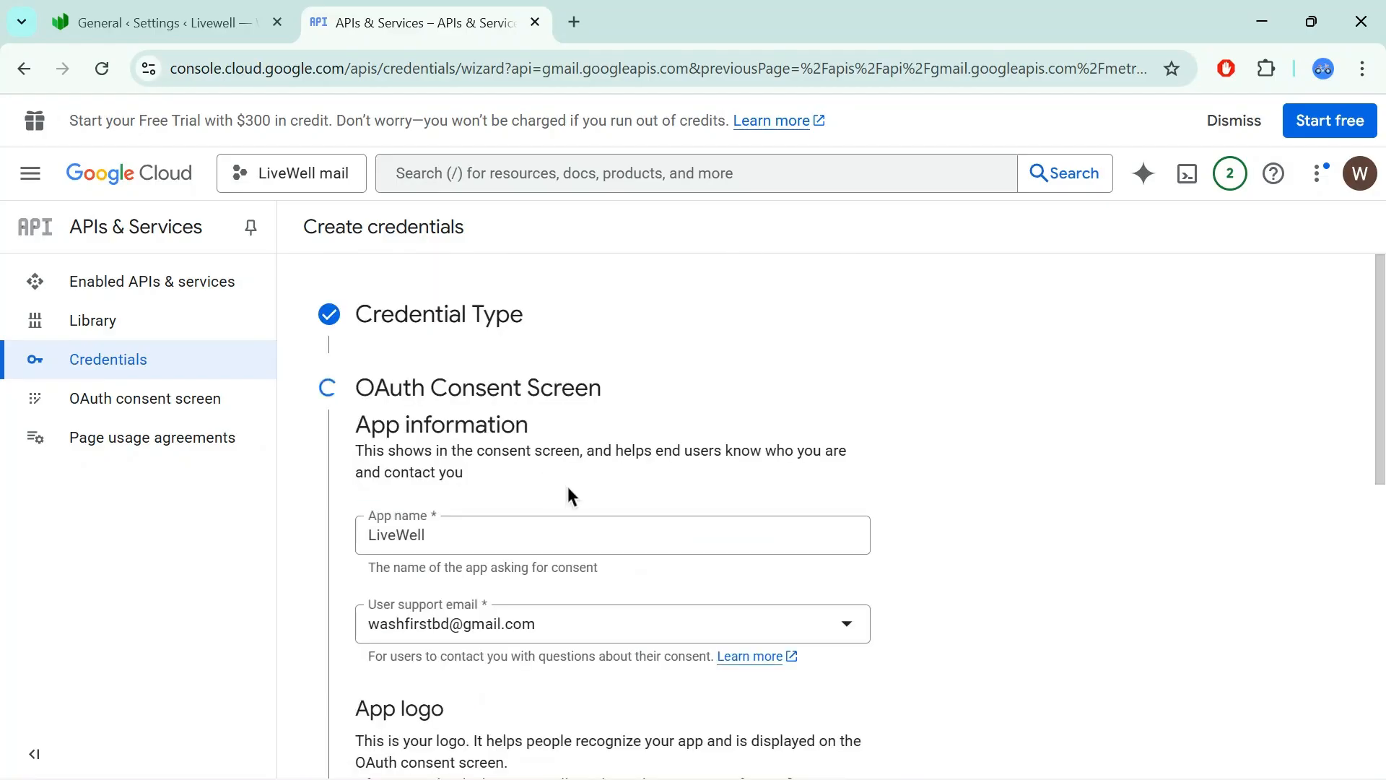
scroll(532, 516, "down", 5)
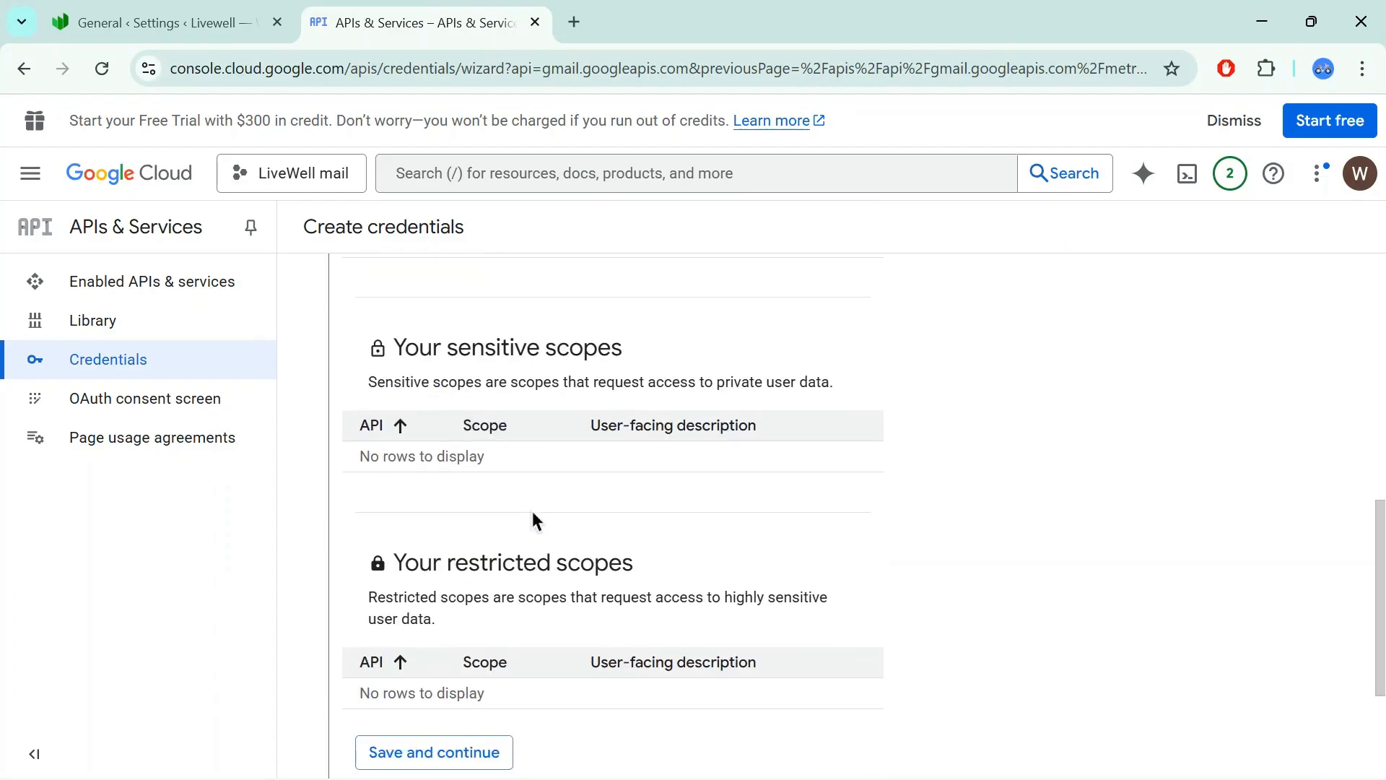
left_click(434, 730)
left_click(577, 592)
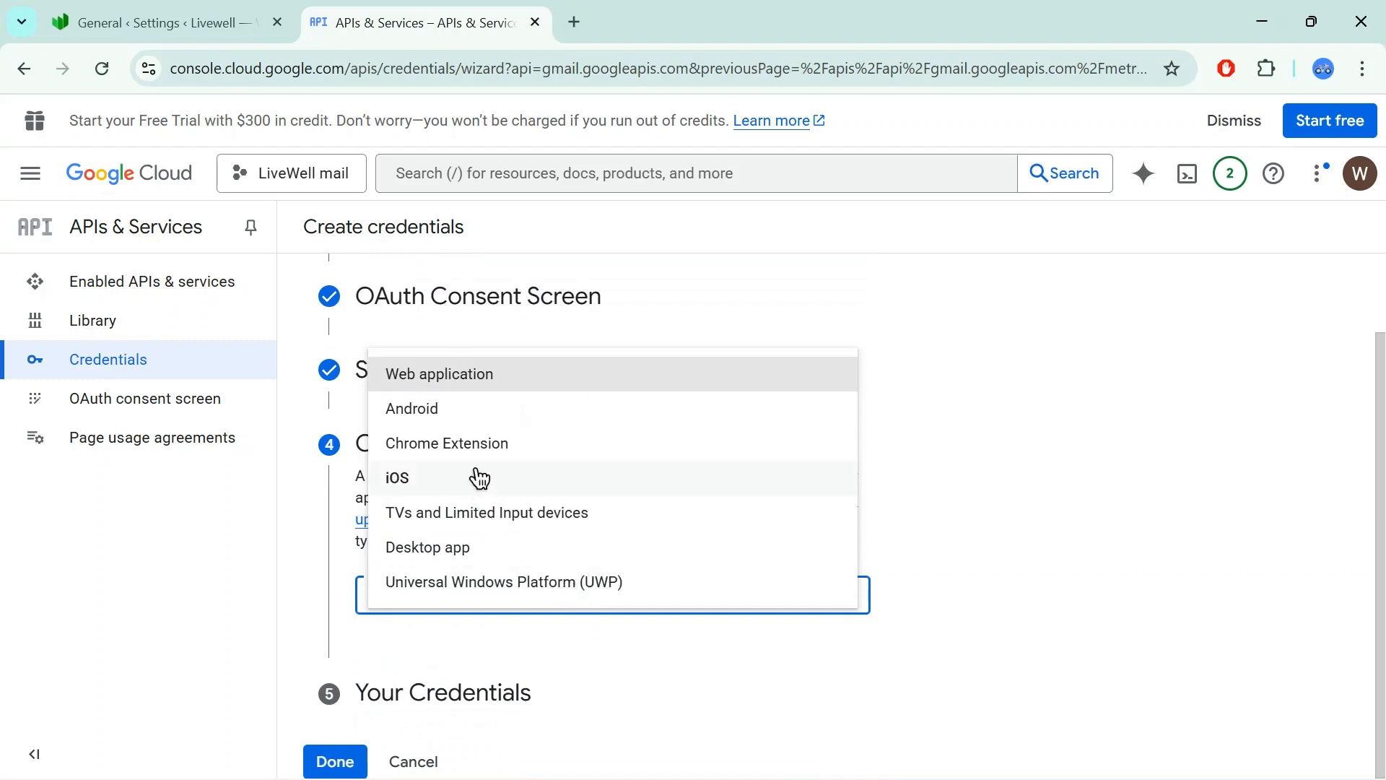
Make the OAuth client a Web application named LiveWell and add a redirect URI entry
left_click(471, 393)
scroll(708, 659, "down", 1)
triple_click(489, 547)
type("LiveWell")
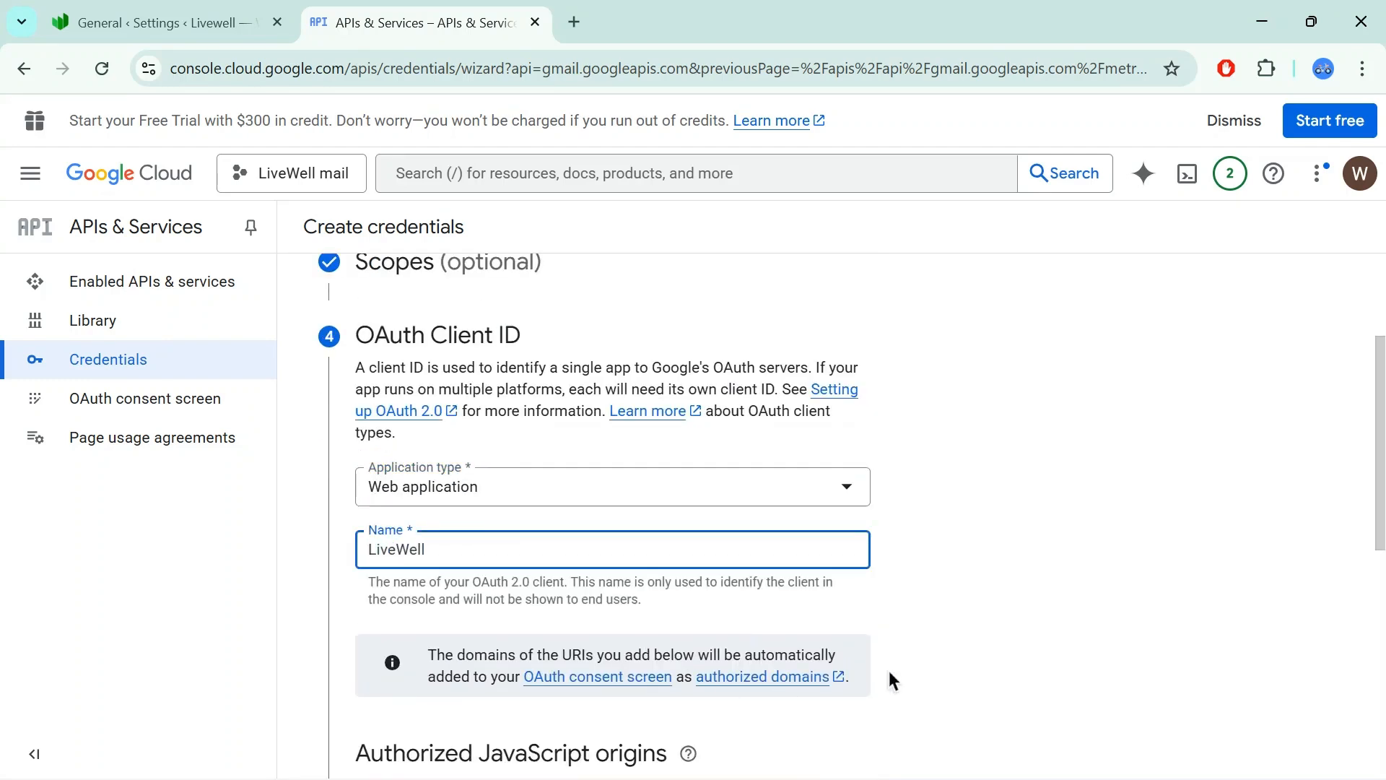
scroll(892, 681, "down", 3)
scroll(466, 568, "down", 2)
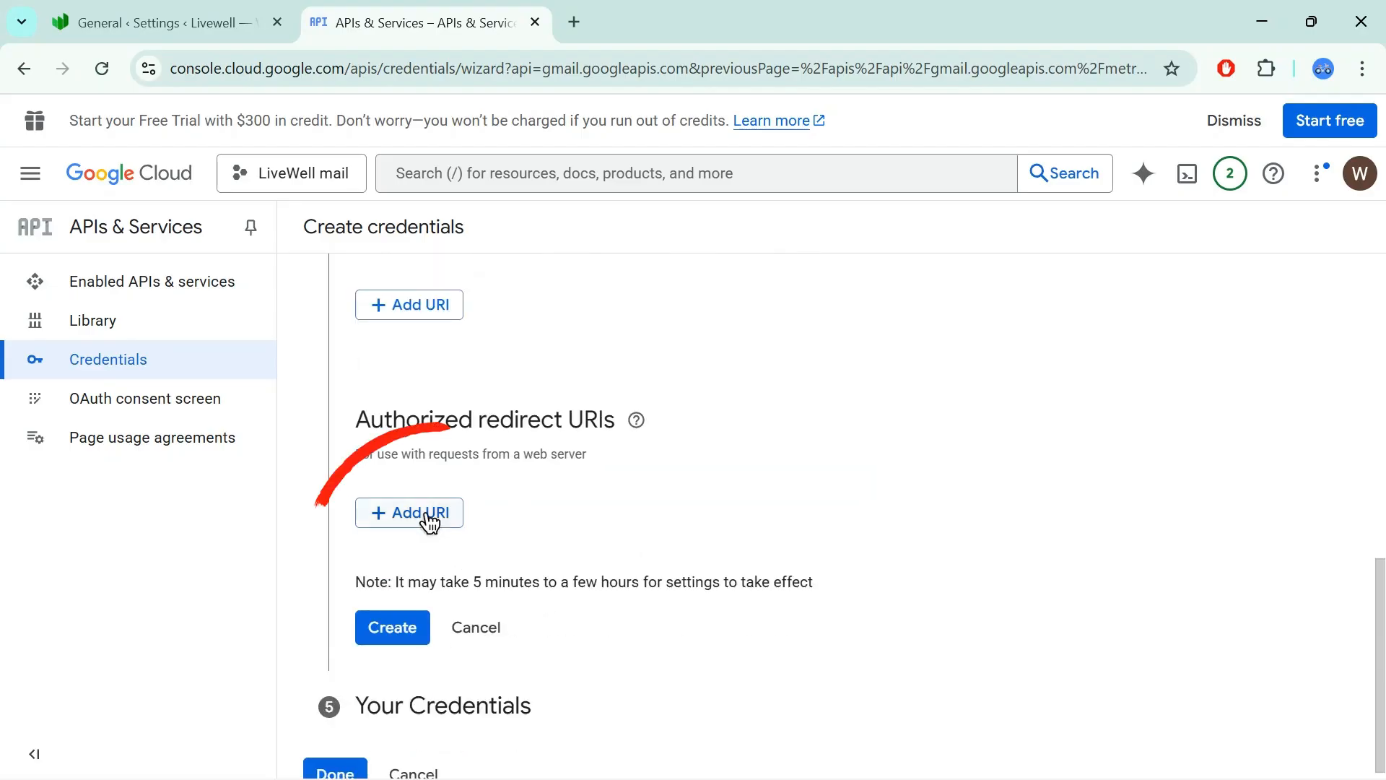
left_click(427, 514)
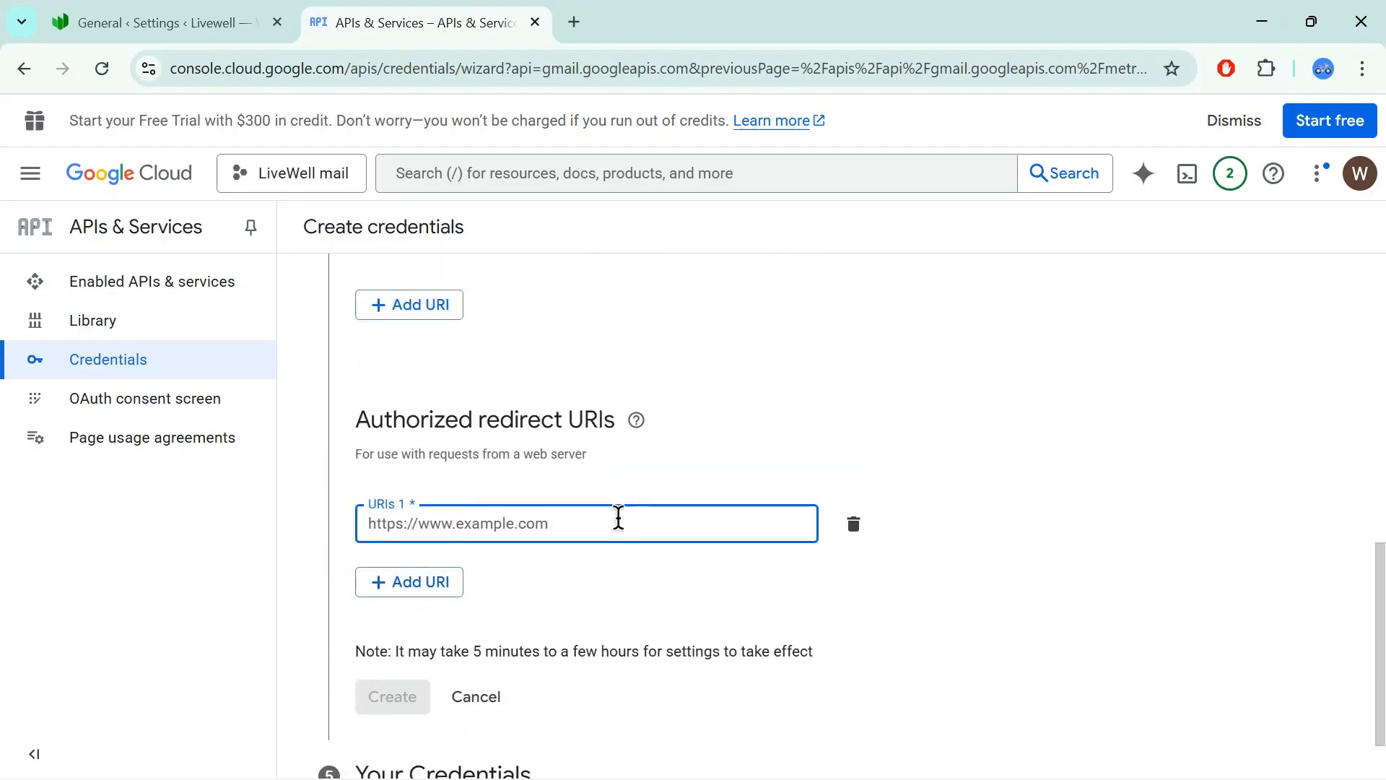
left_click(180, 30)
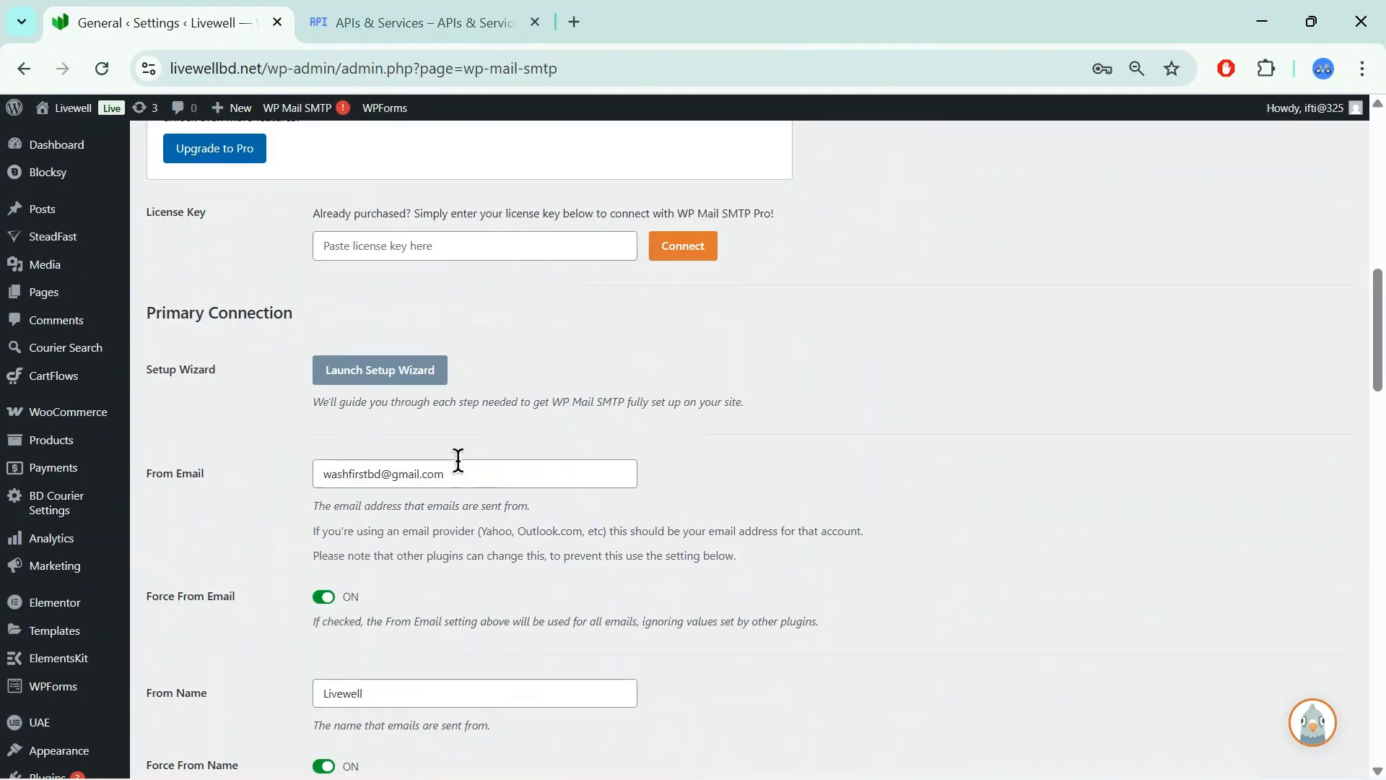
scroll(458, 460, "down", 15)
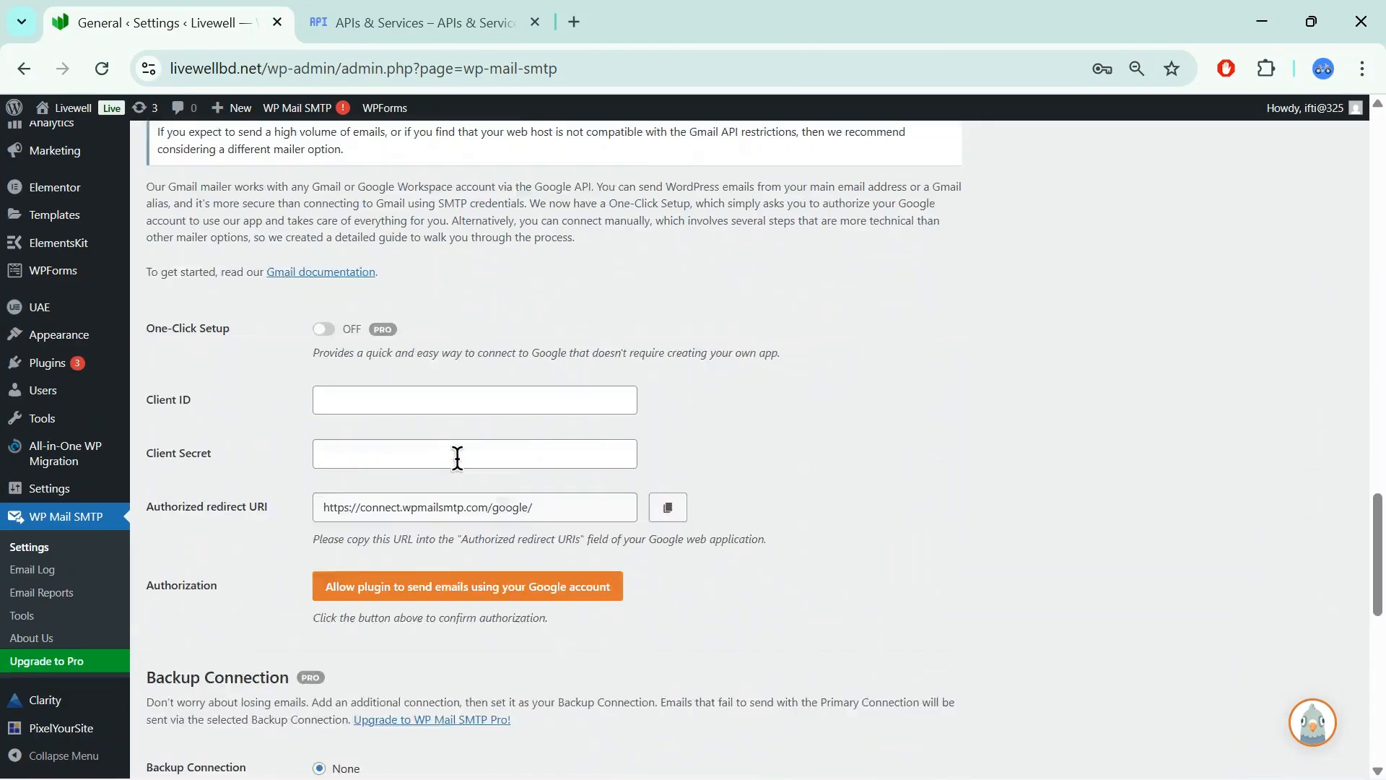
scroll(457, 457, "down", 1)
left_click(668, 464)
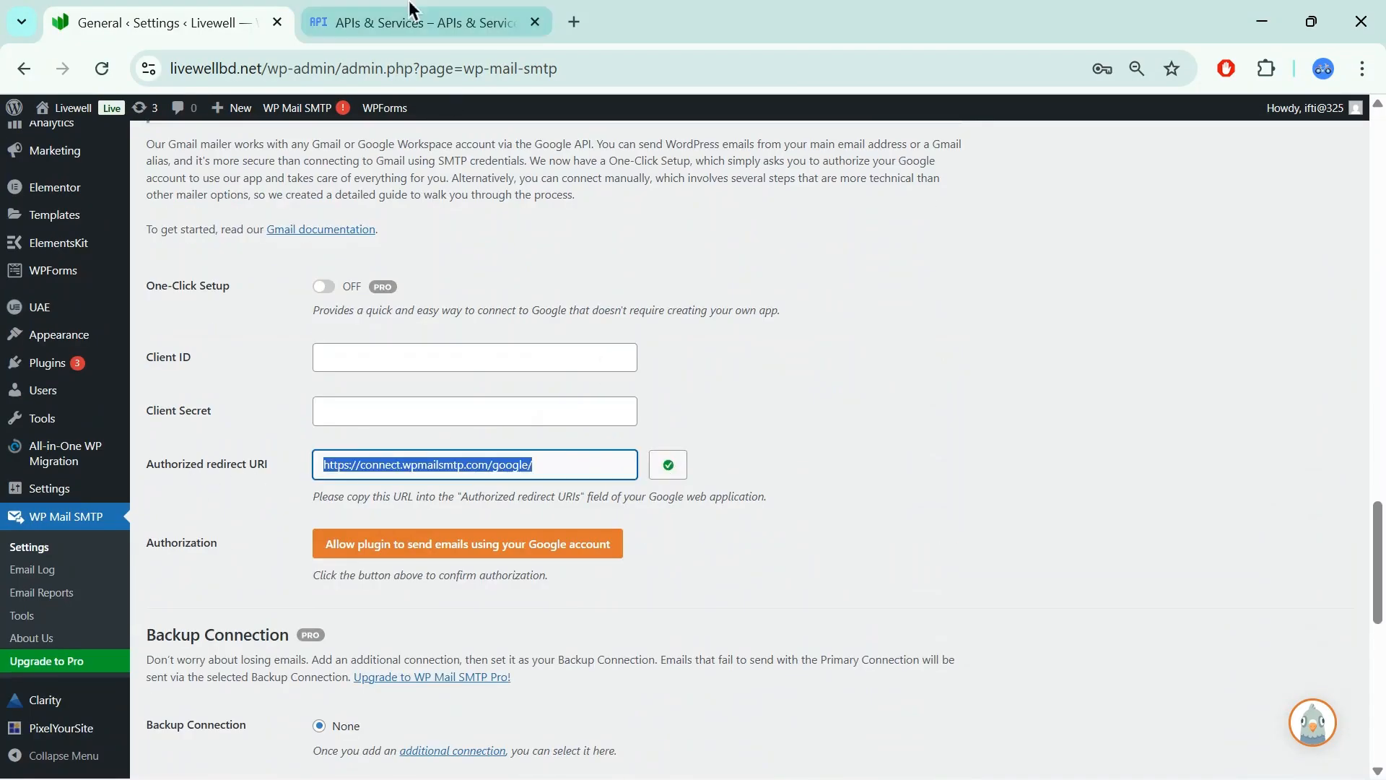
left_click(411, 20)
key("ctrl+v")
Create the OAuth client ID and finish the credentials setup
scroll(563, 474, "down", 1)
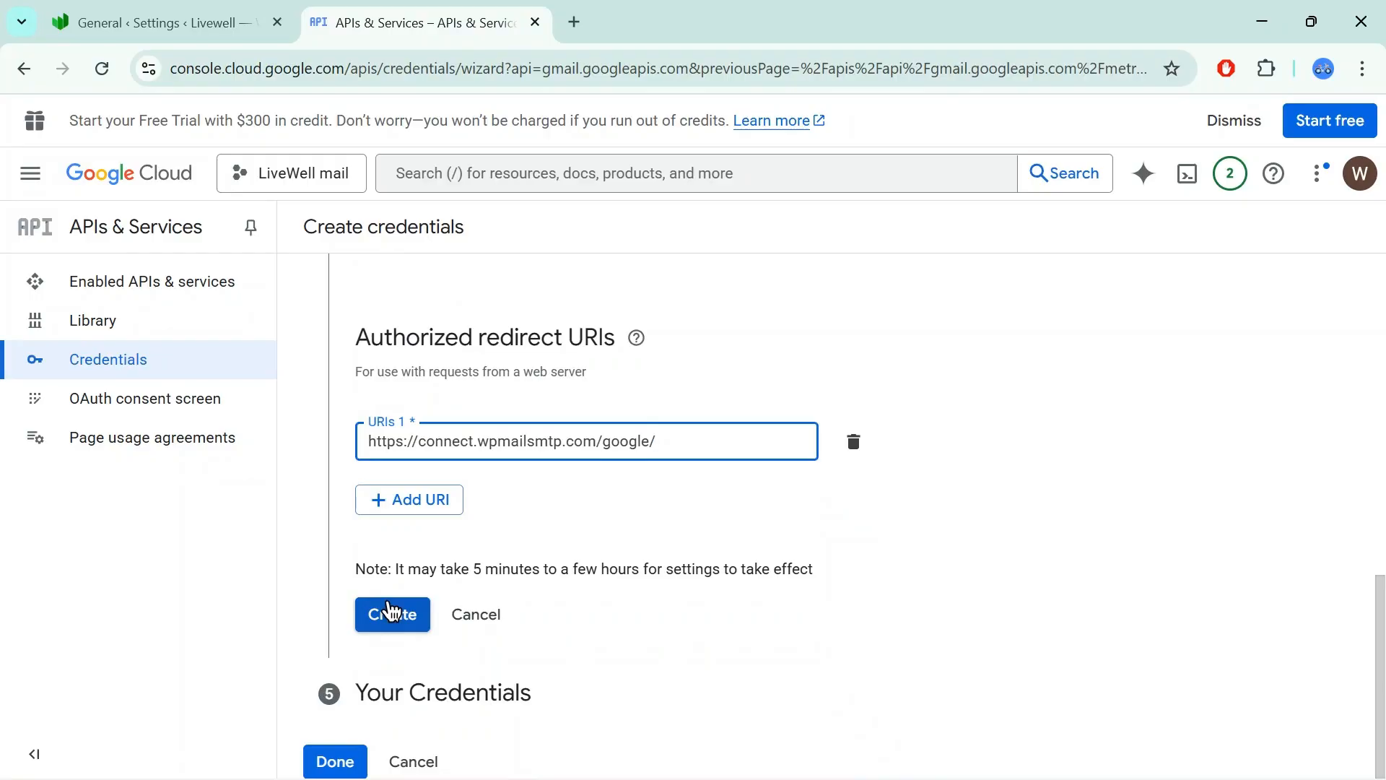
left_click(390, 612)
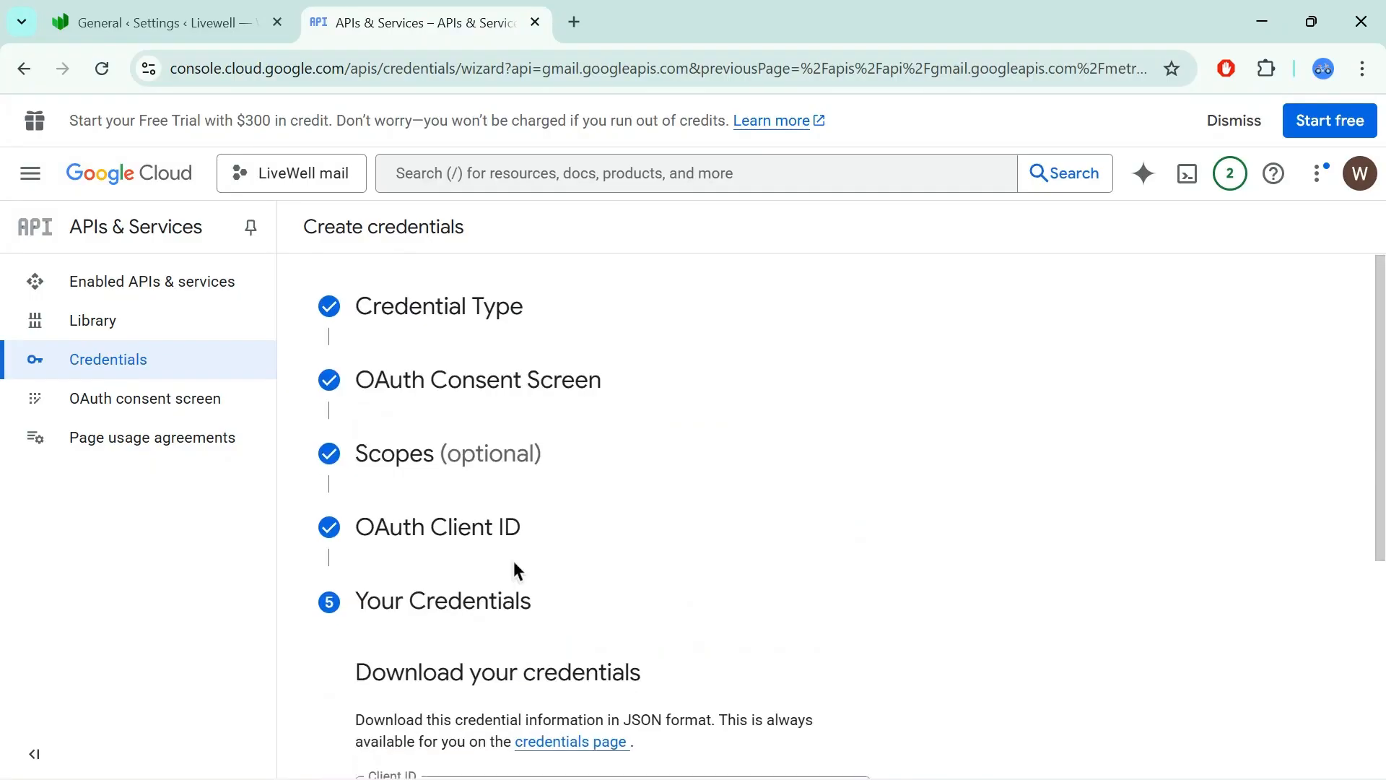
scroll(512, 569, "down", 5)
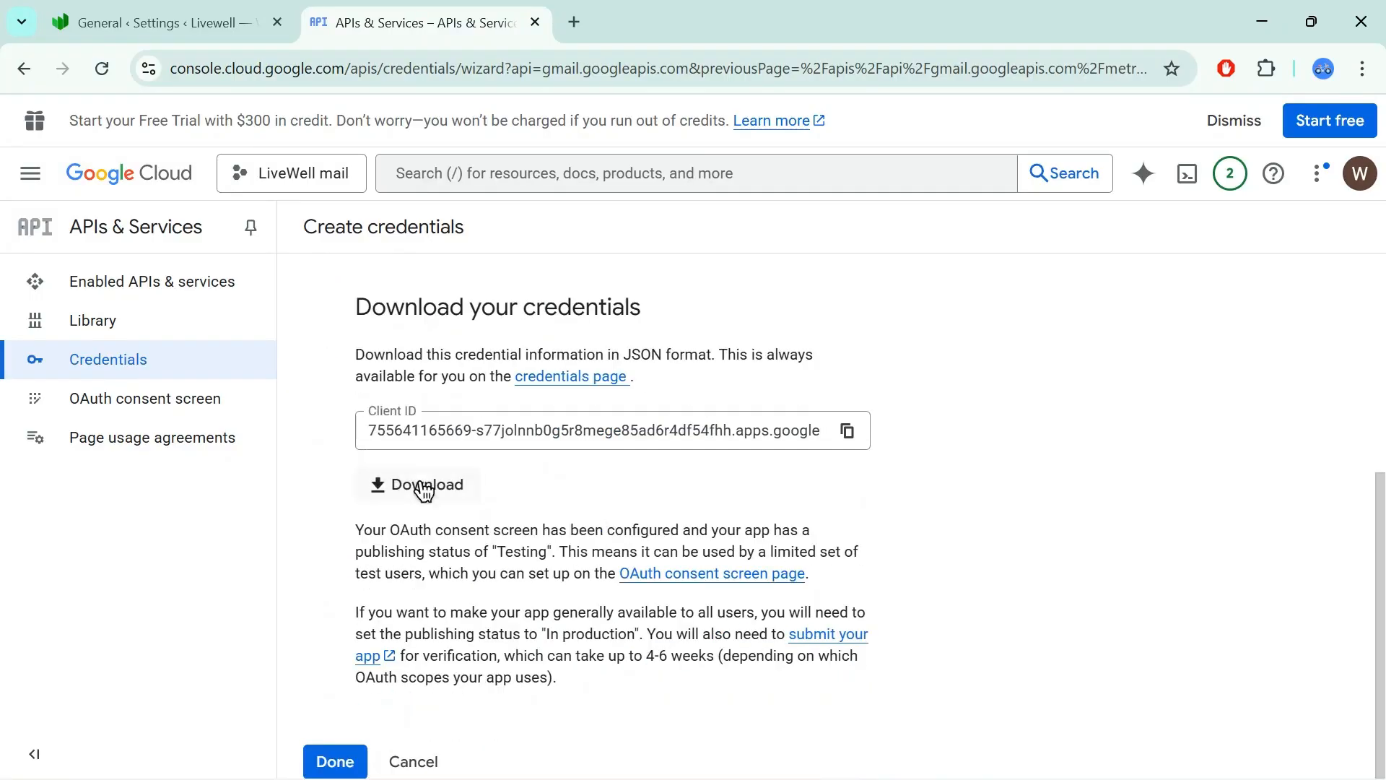
left_click(338, 760)
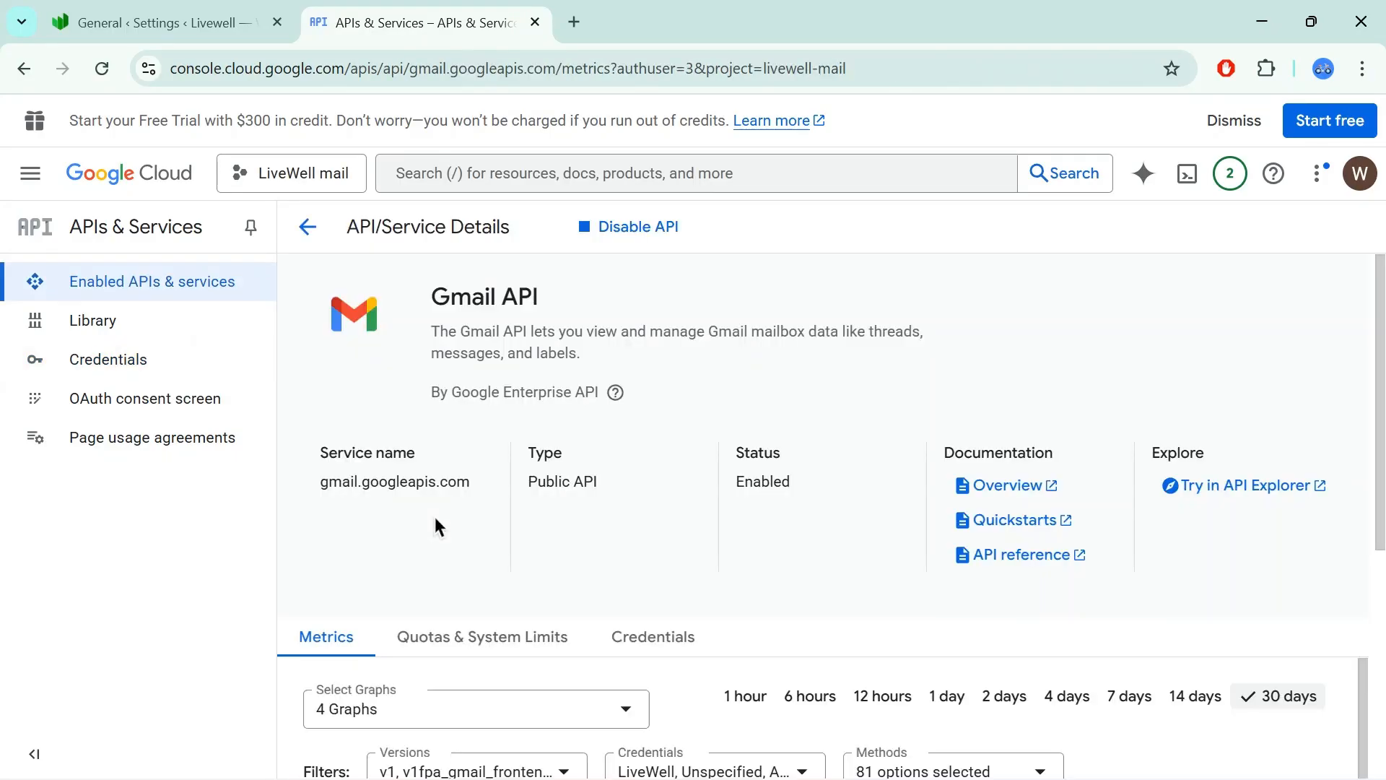
Publish the LiveWell app to production from the OAuth consent screen's Audience page
left_click(108, 402)
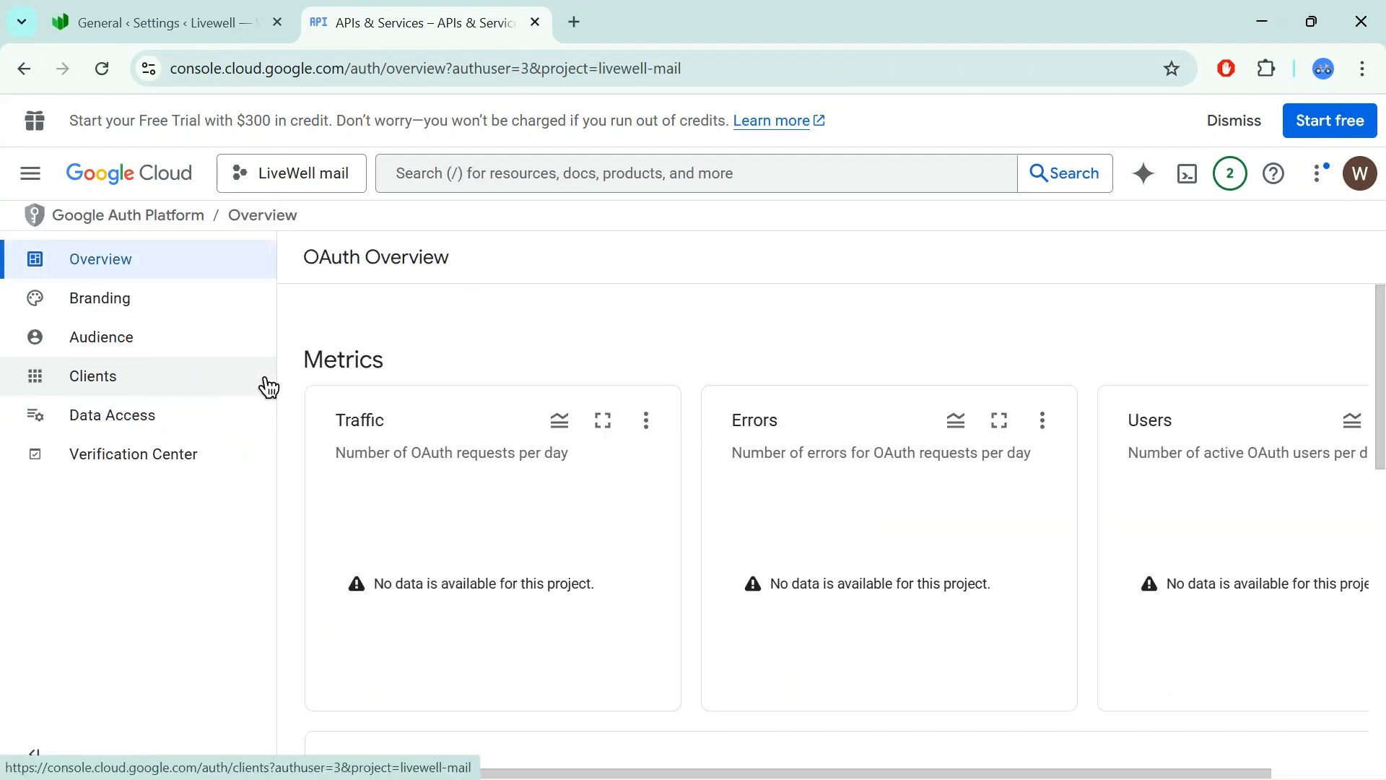
left_click(203, 350)
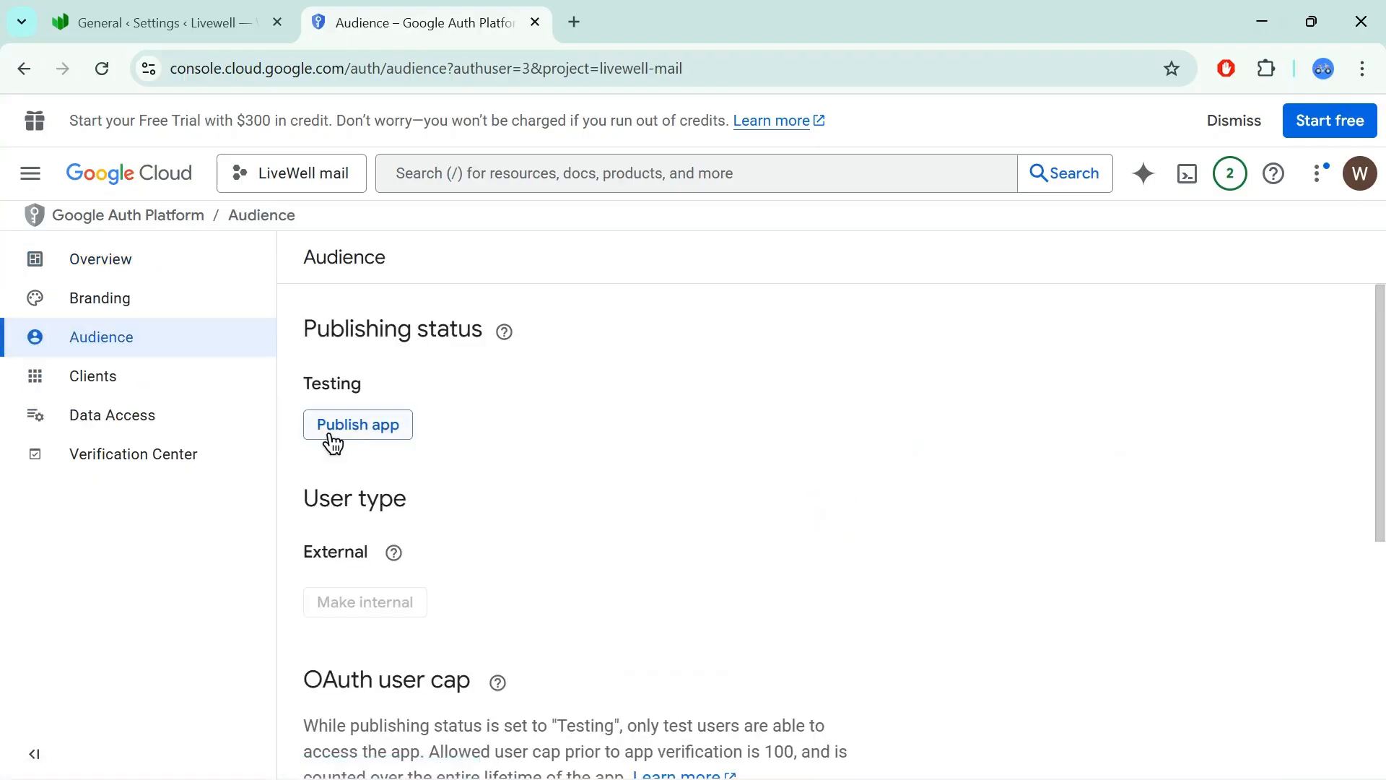
left_click(333, 438)
left_click(946, 540)
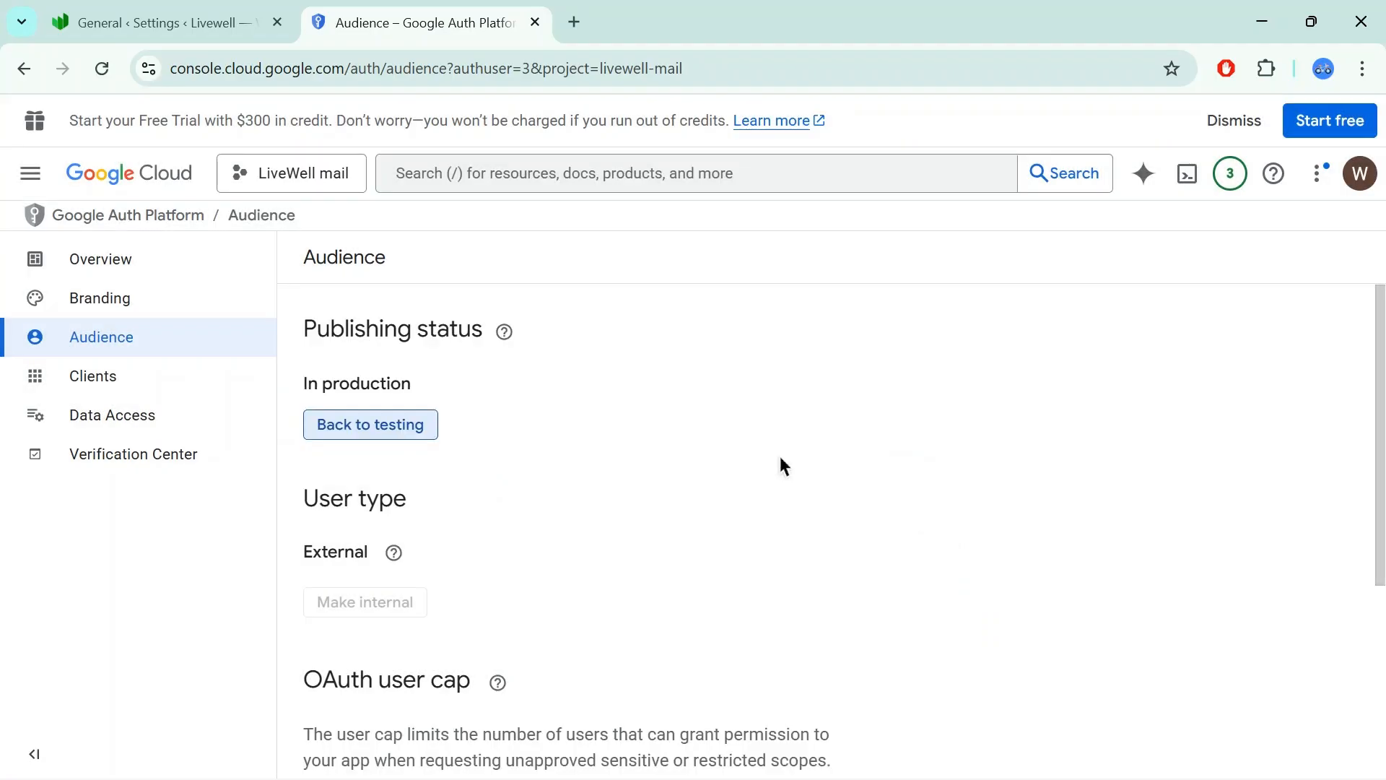
Review the publishing status explanation, then go to the OAuth Clients list
scroll(628, 520, "down", 2)
scroll(628, 519, "up", 2)
left_click(504, 331)
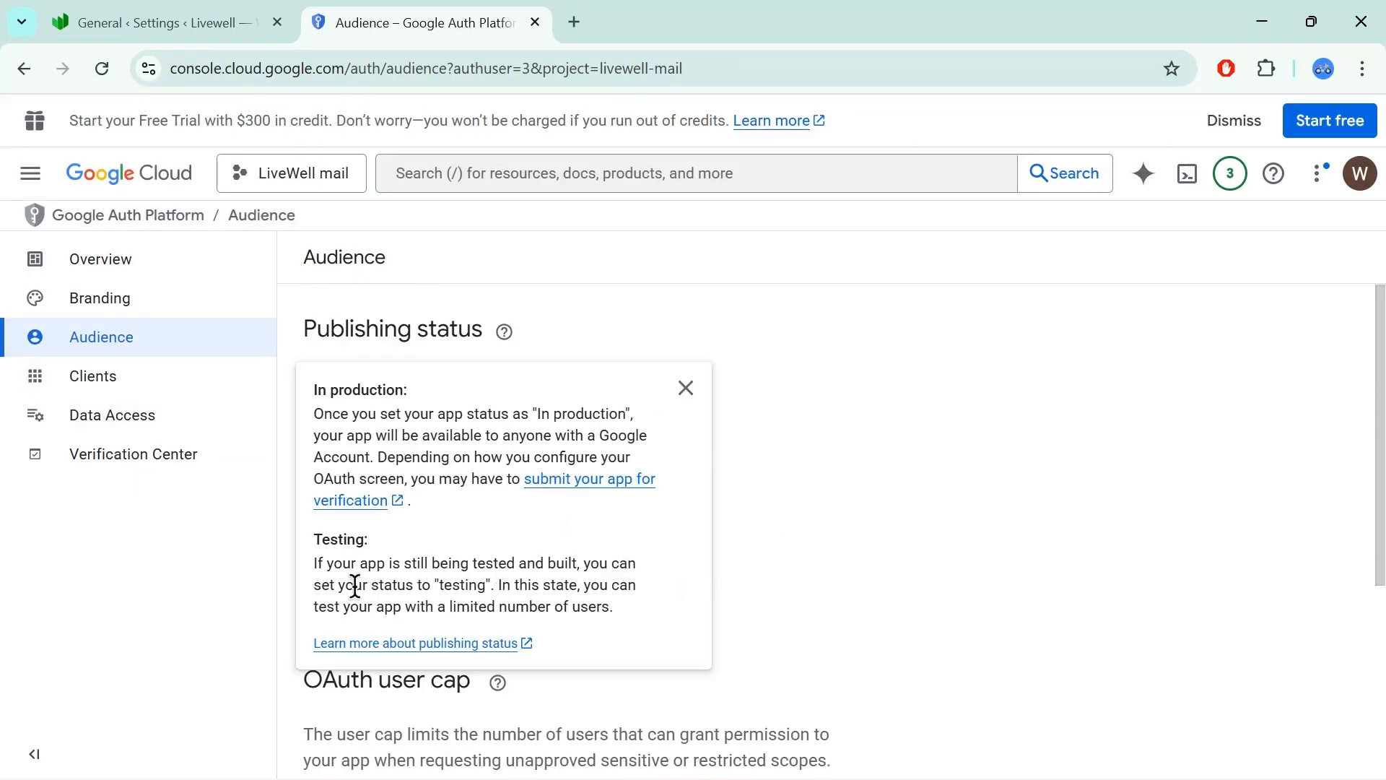
left_click_drag(313, 563, 619, 578)
left_click(508, 551)
left_click(722, 305)
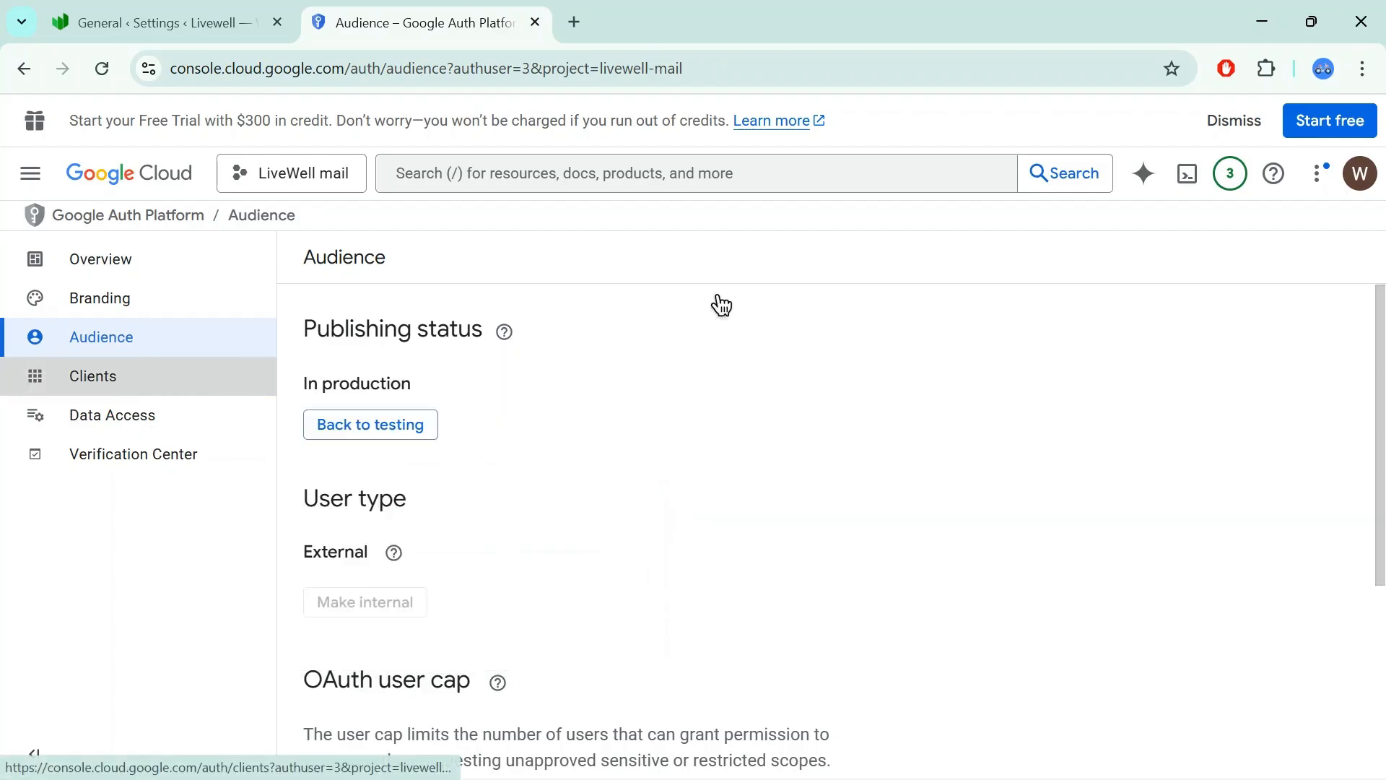
key("Return")
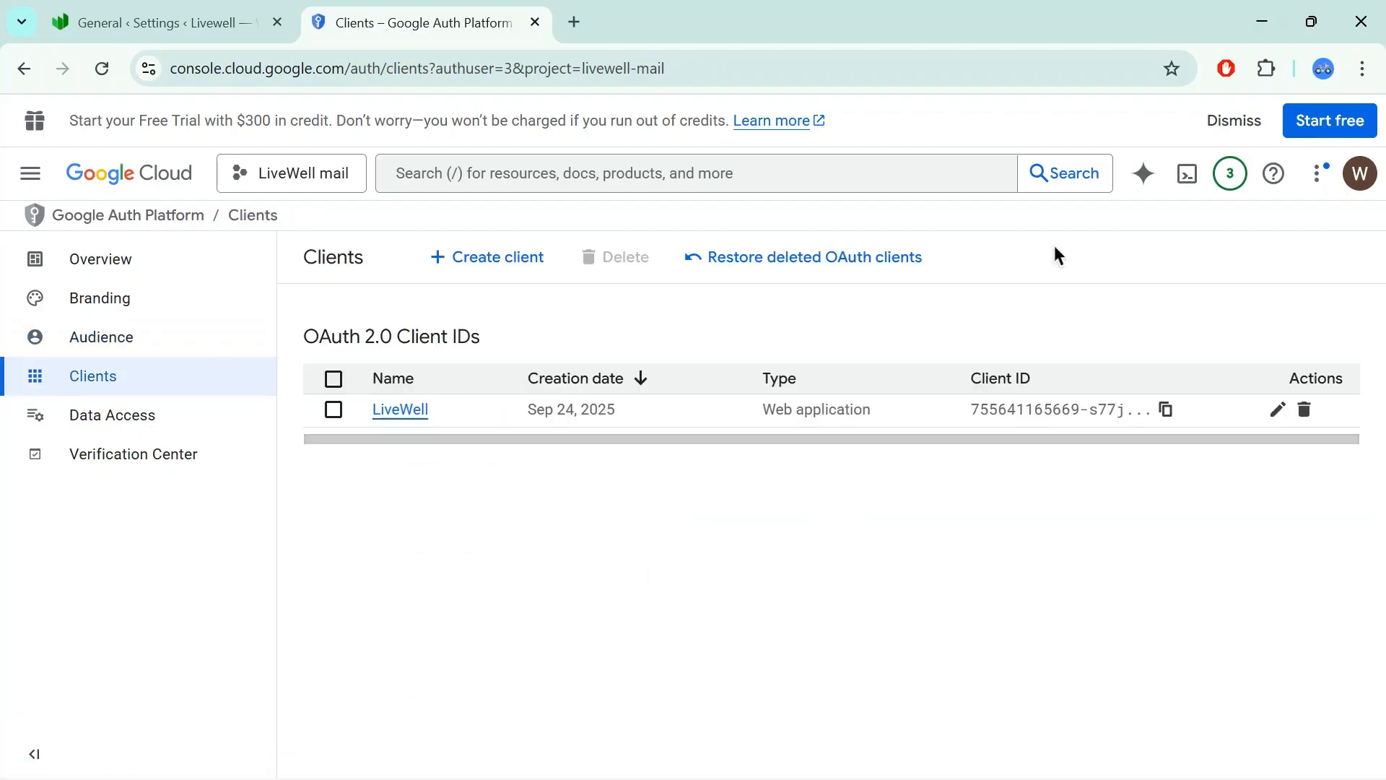
Open the LiveWell web client's details and copy its Client ID
left_click(1279, 411)
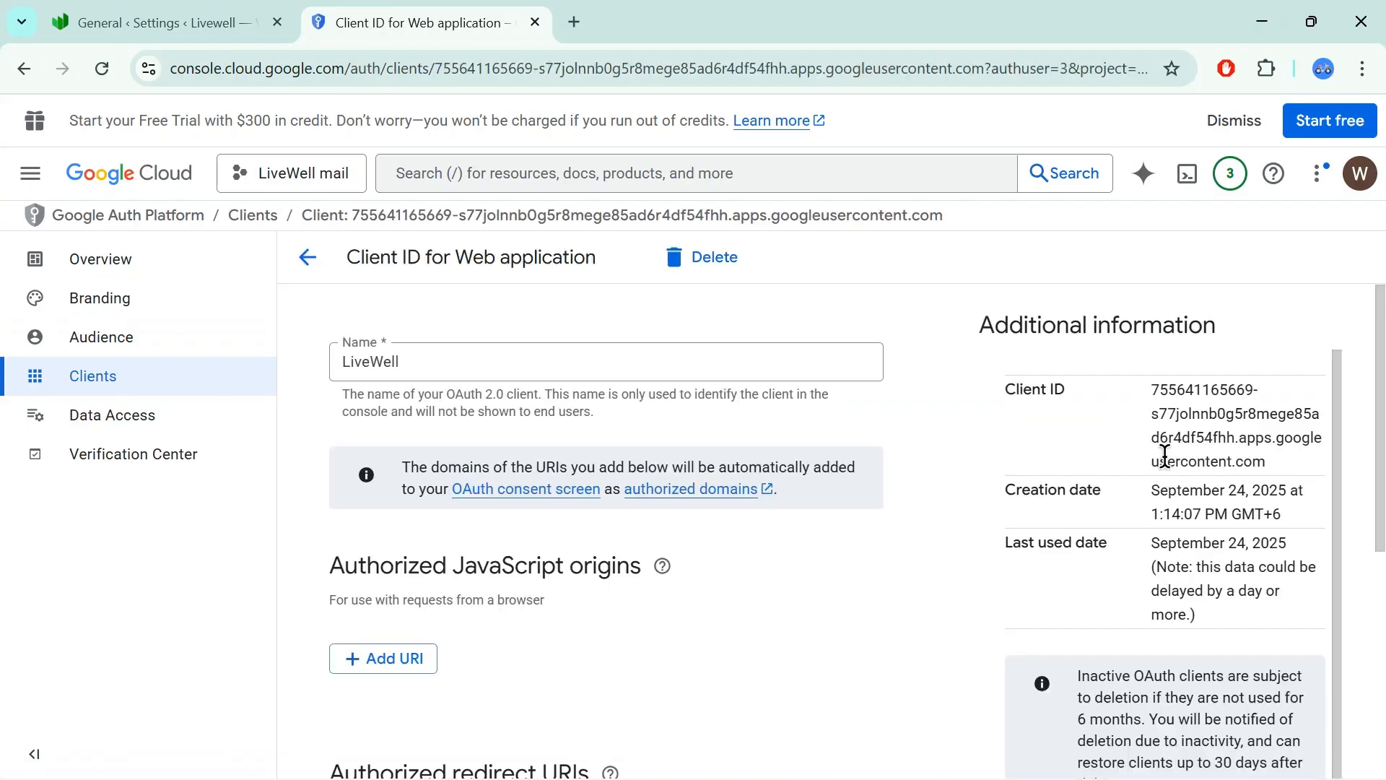
scroll(813, 469, "down", 2)
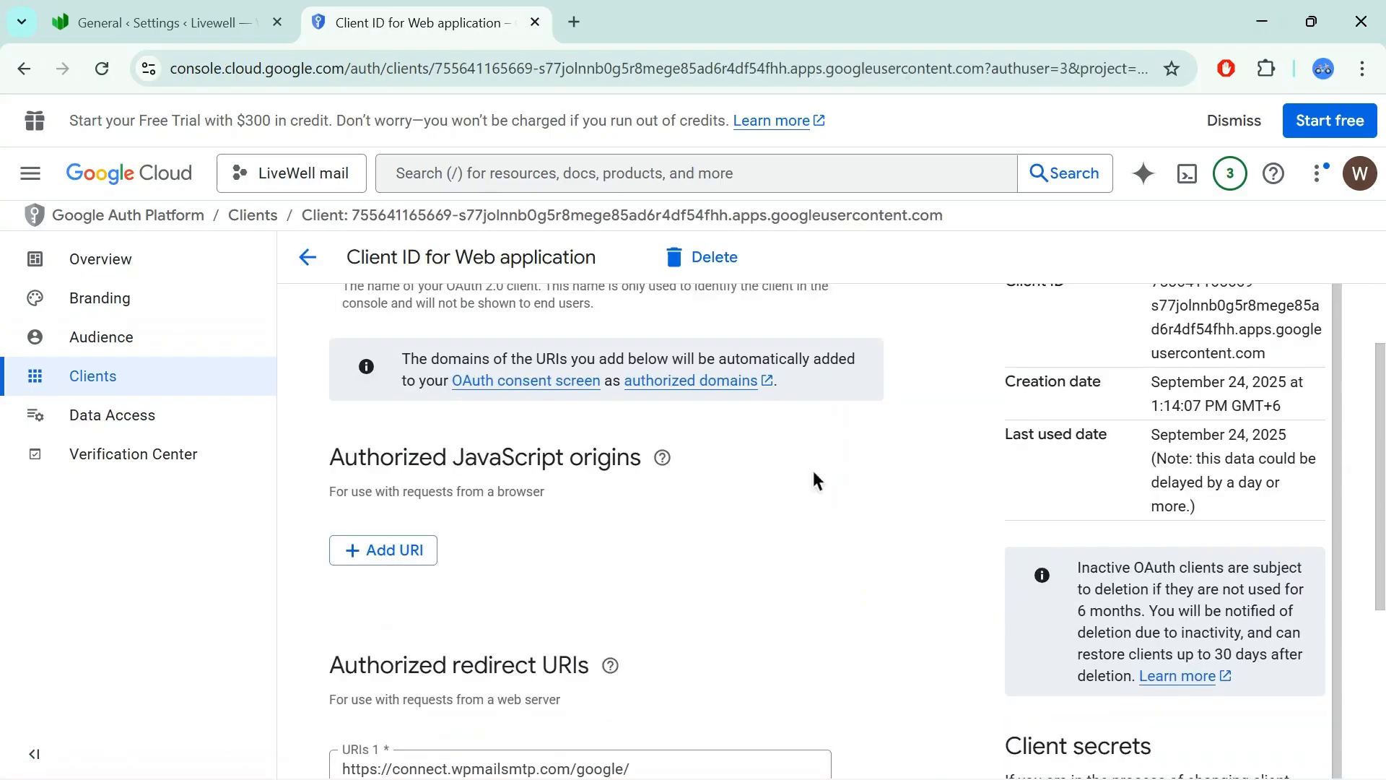
scroll(823, 469, "down", 3)
scroll(852, 441, "up", 5)
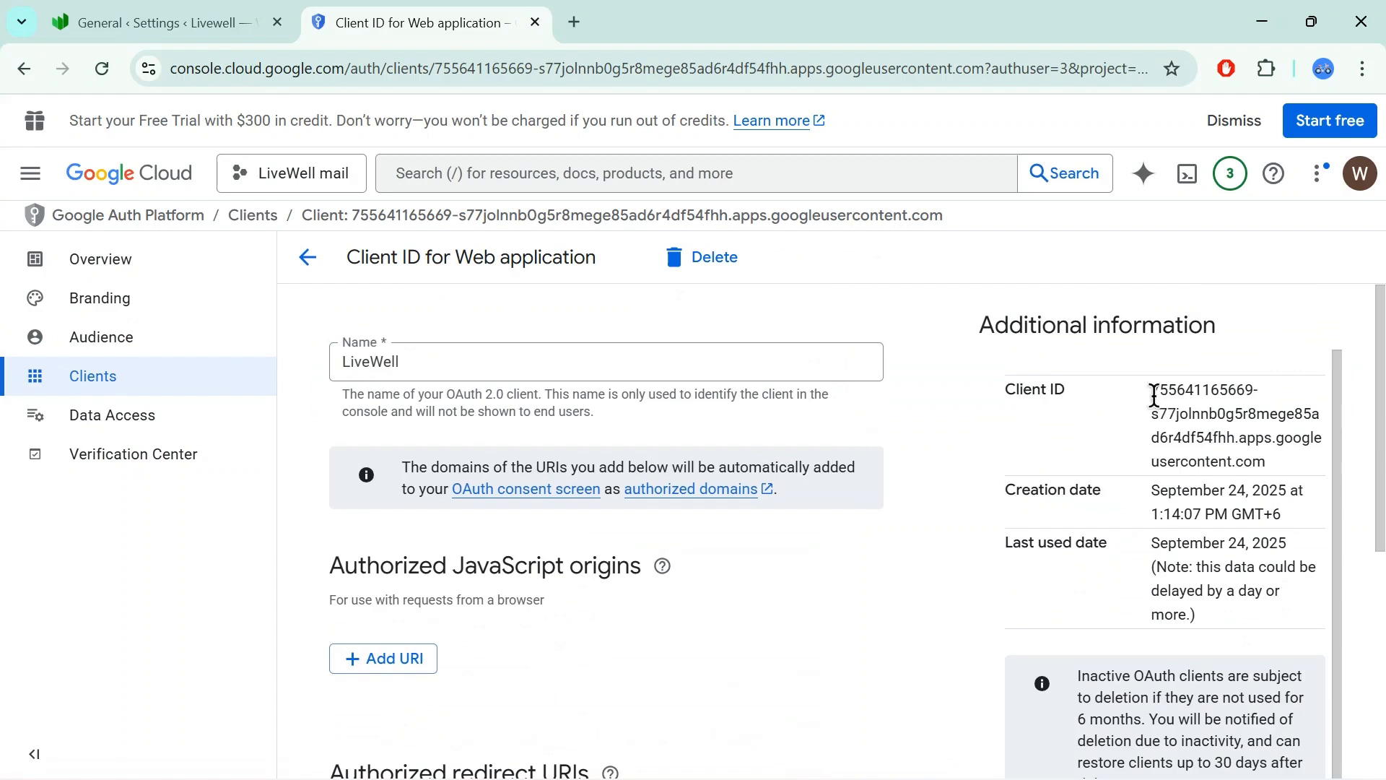
left_click_drag(1154, 396, 1243, 451)
key("ctrl+c")
right_click(1215, 439)
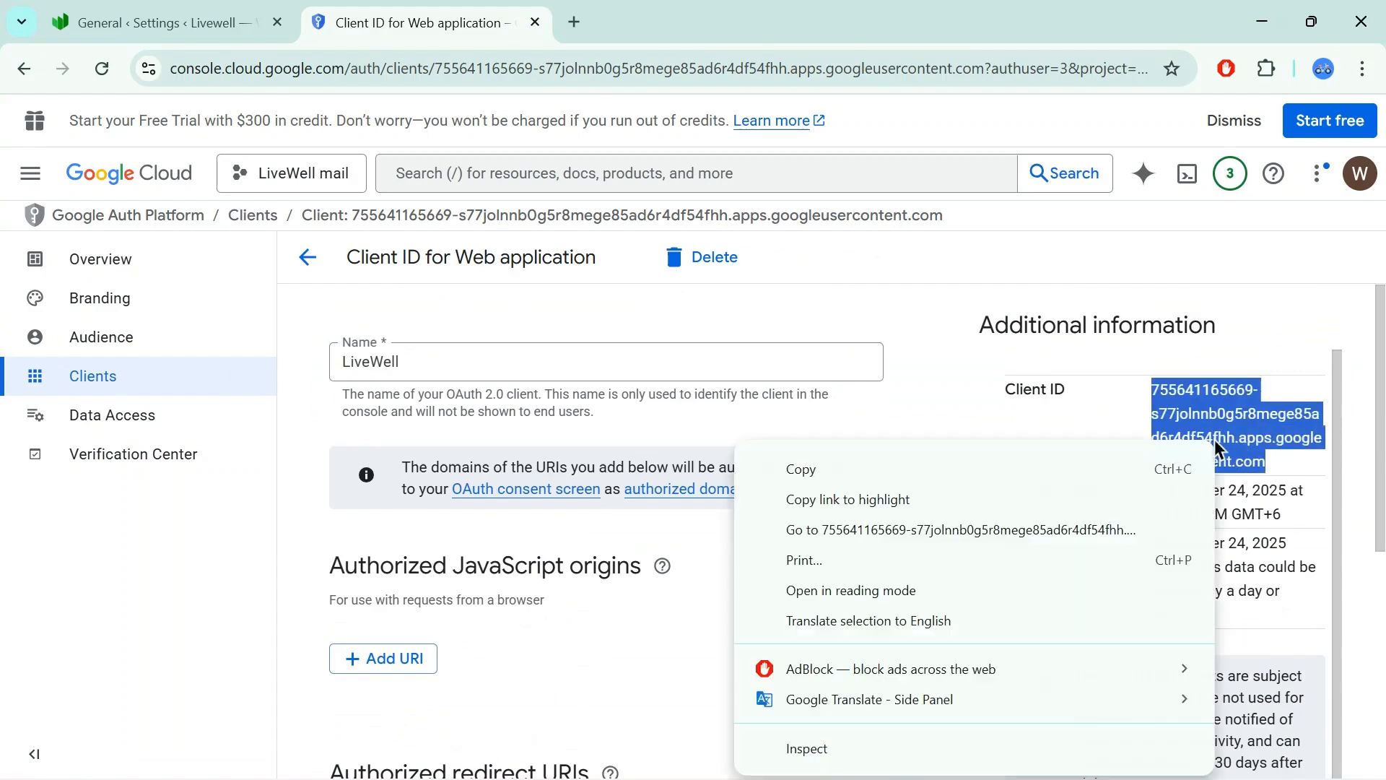
left_click(966, 479)
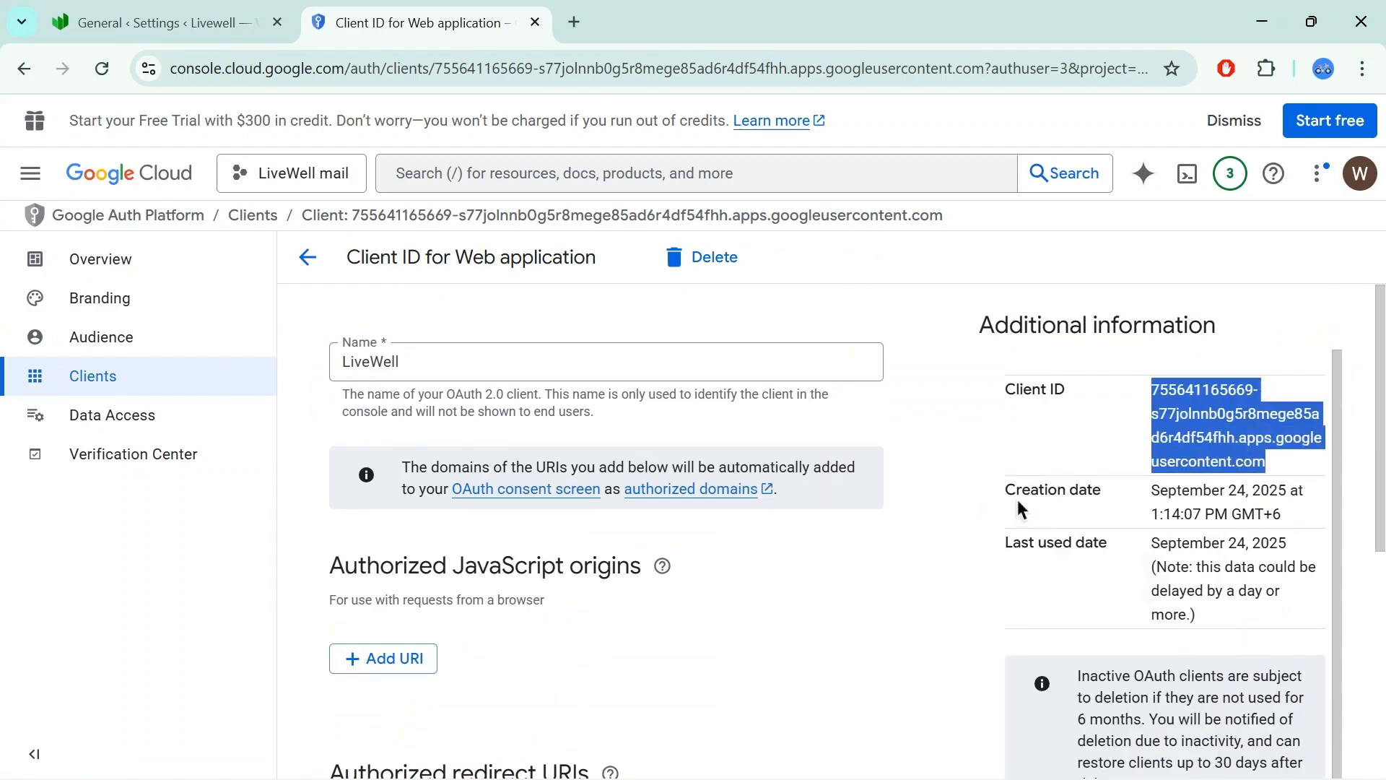
Paste the copied Client ID into WP Mail SMTP's Client ID field
left_click(155, 22)
left_click(365, 357)
key("ctrl+v")
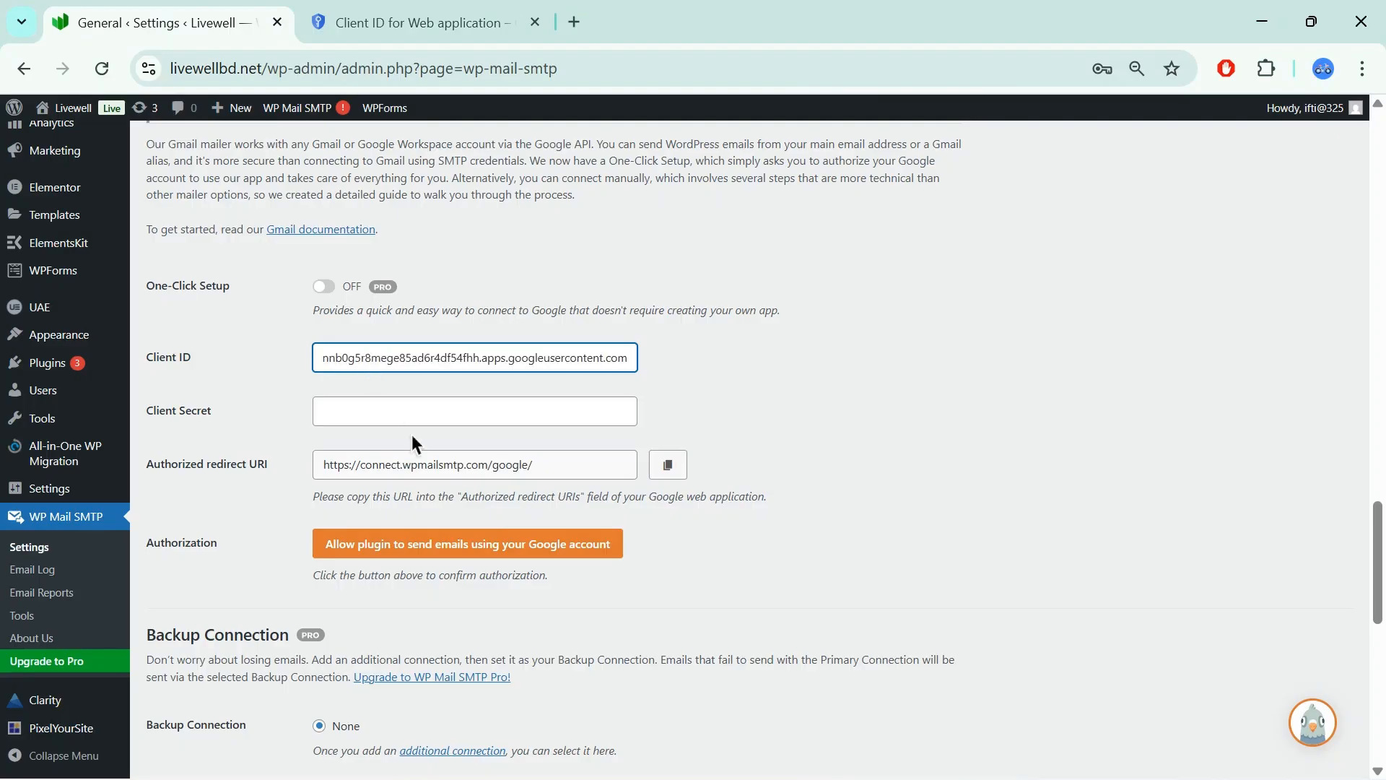
Copy the LiveWell client secret into the Client Secret field and save the settings
left_click(426, 23)
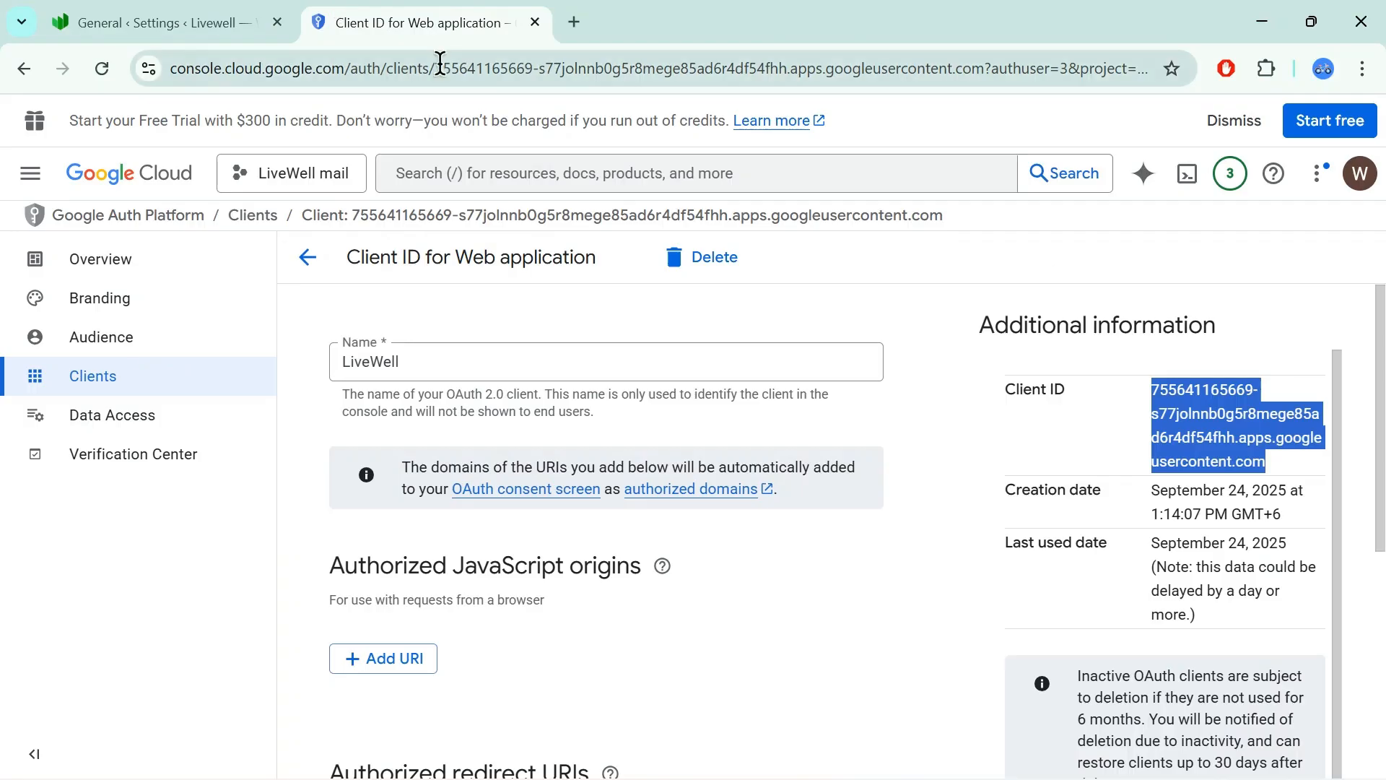
scroll(828, 614, "down", 3)
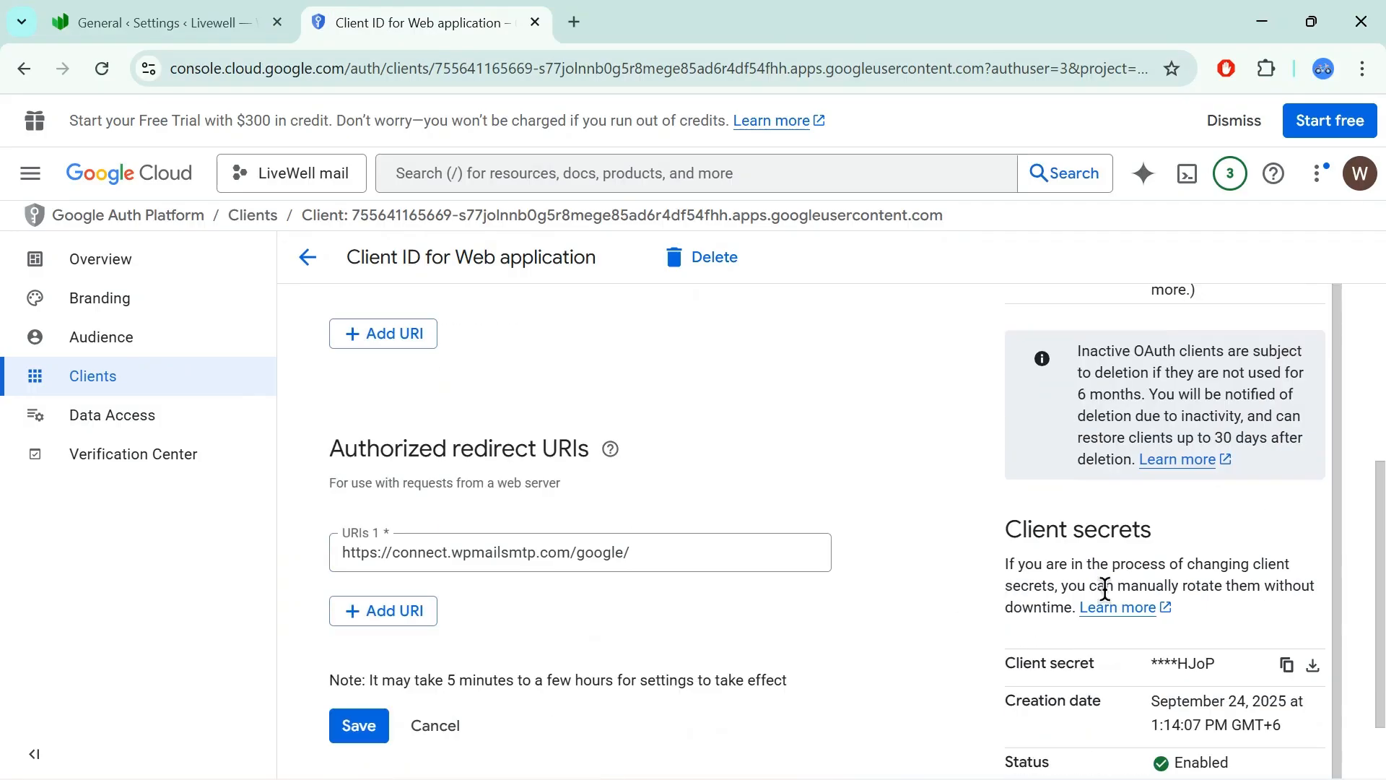
left_click(1291, 668)
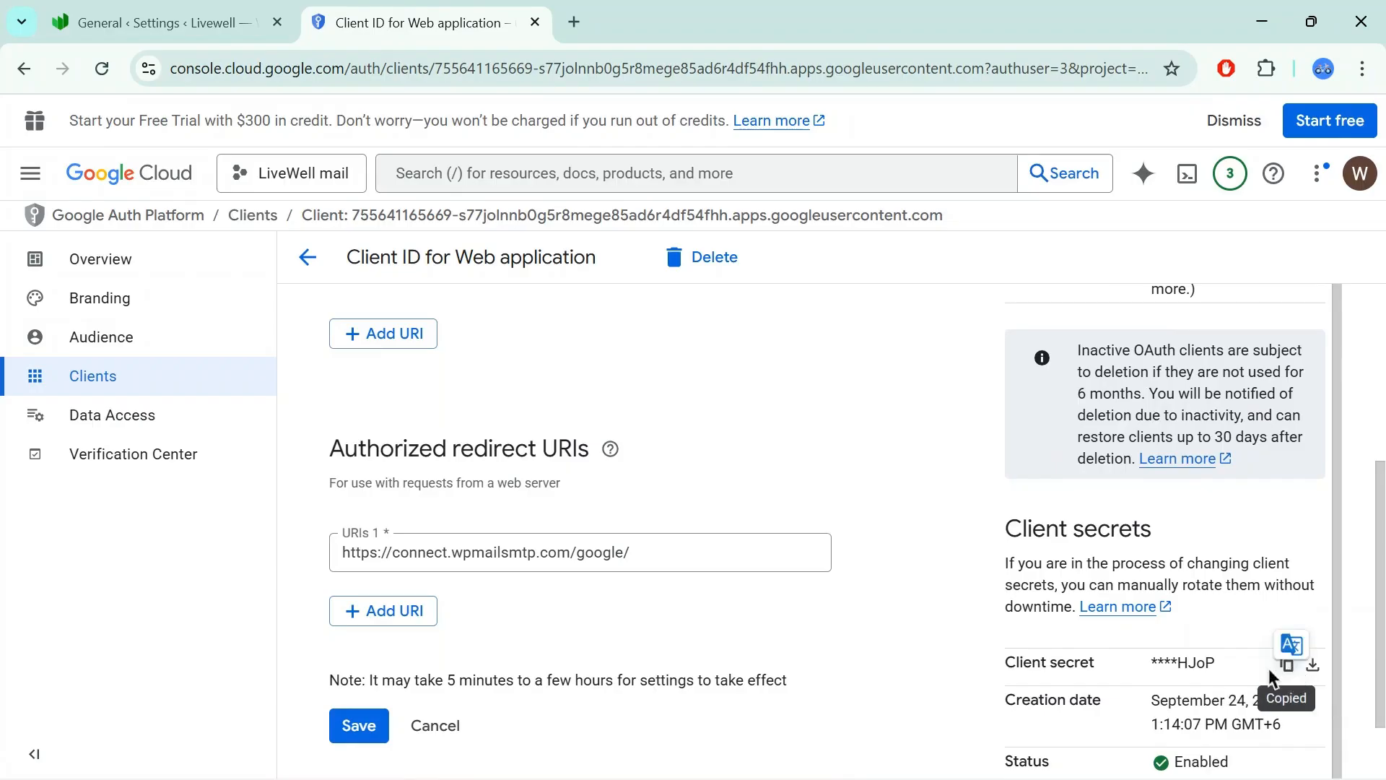
left_click(155, 22)
left_click(414, 410)
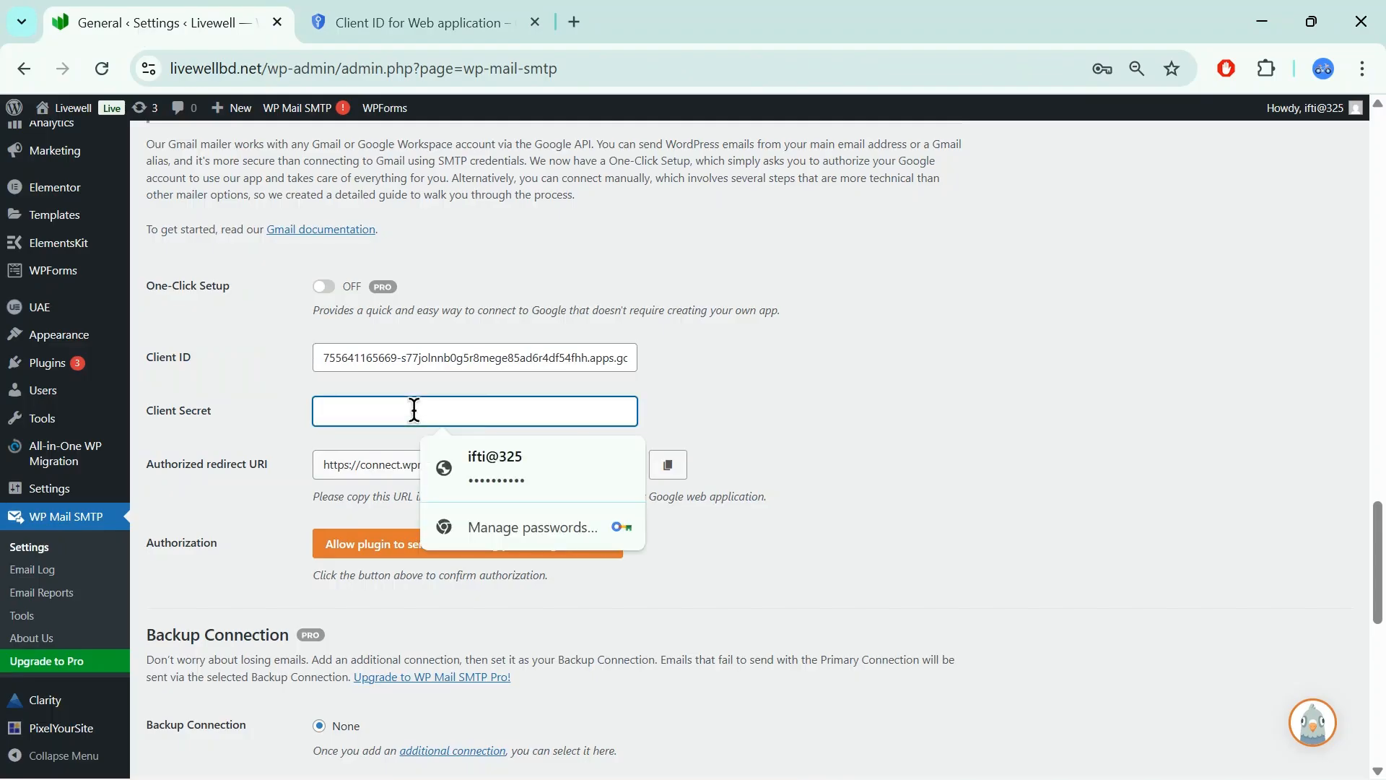
left_click(859, 448)
scroll(632, 510, "down", 4)
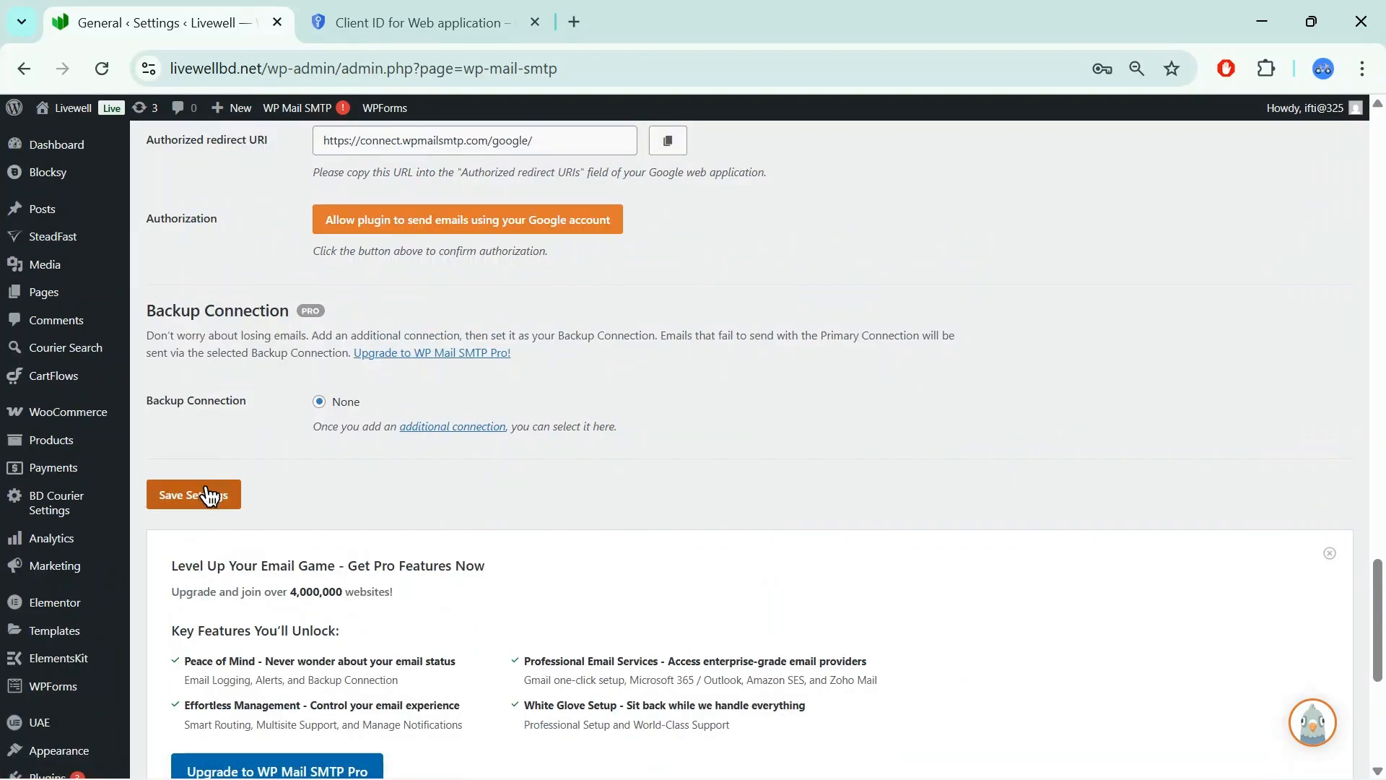
scroll(534, 440, "down", 5)
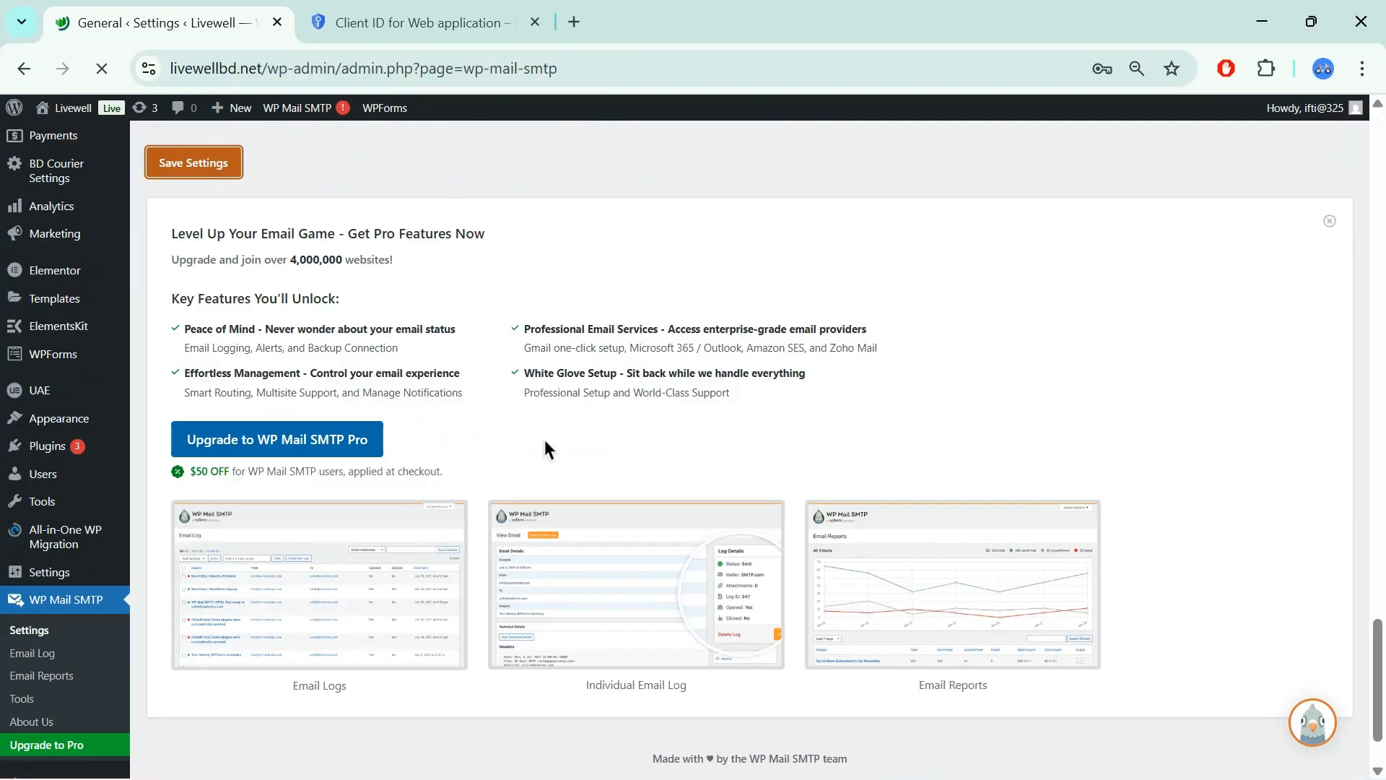
scroll(549, 449, "down", 15)
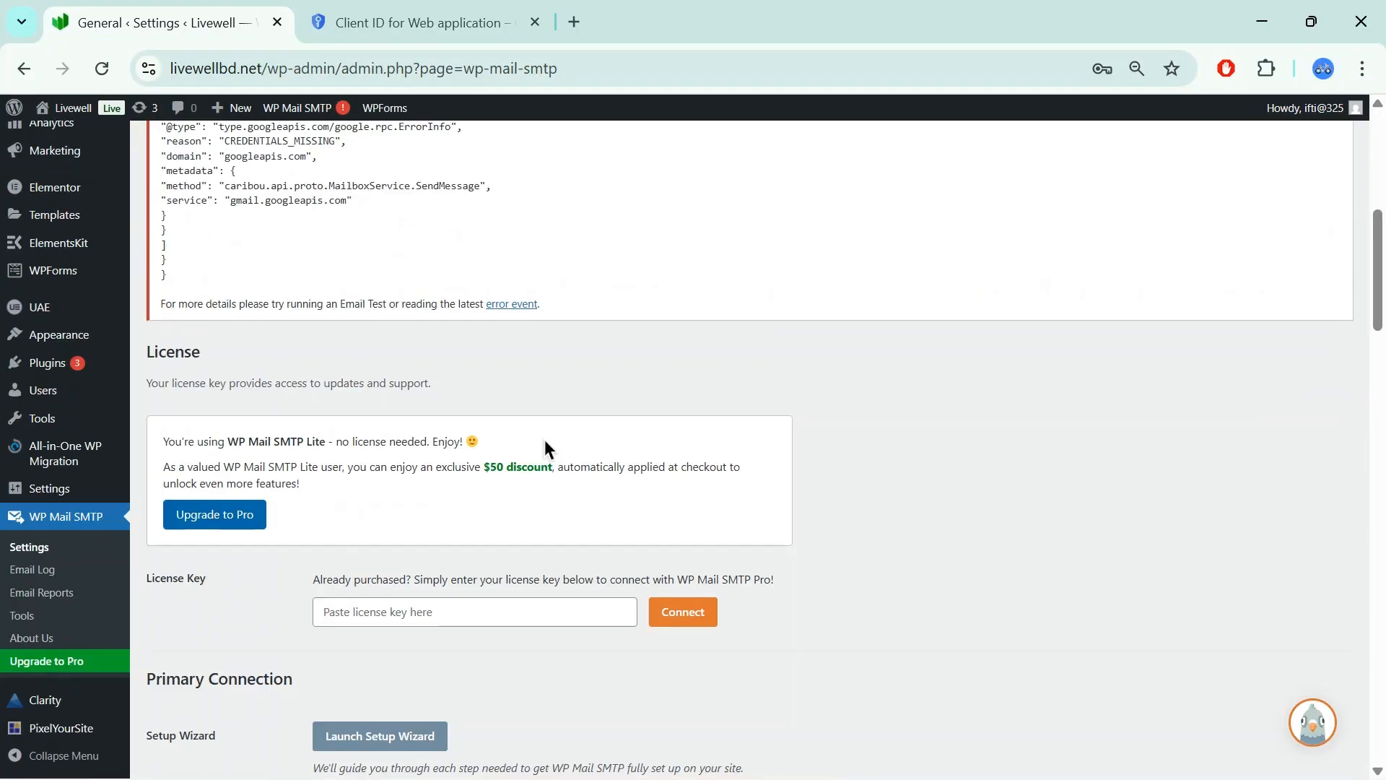
scroll(545, 449, "down", 4)
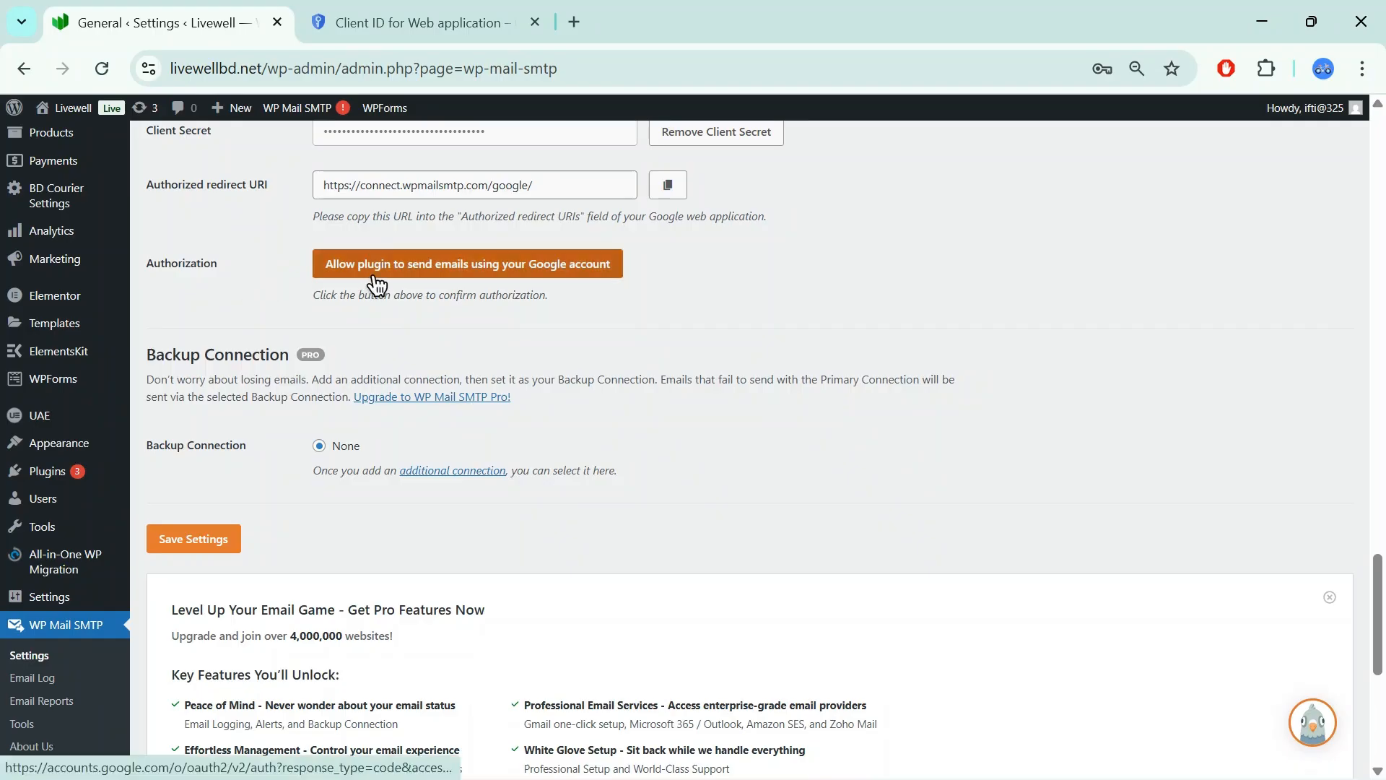
Authorize WP Mail SMTP with the store's Google account, passing the unverified-app warning to grant Gmail access
left_click(438, 277)
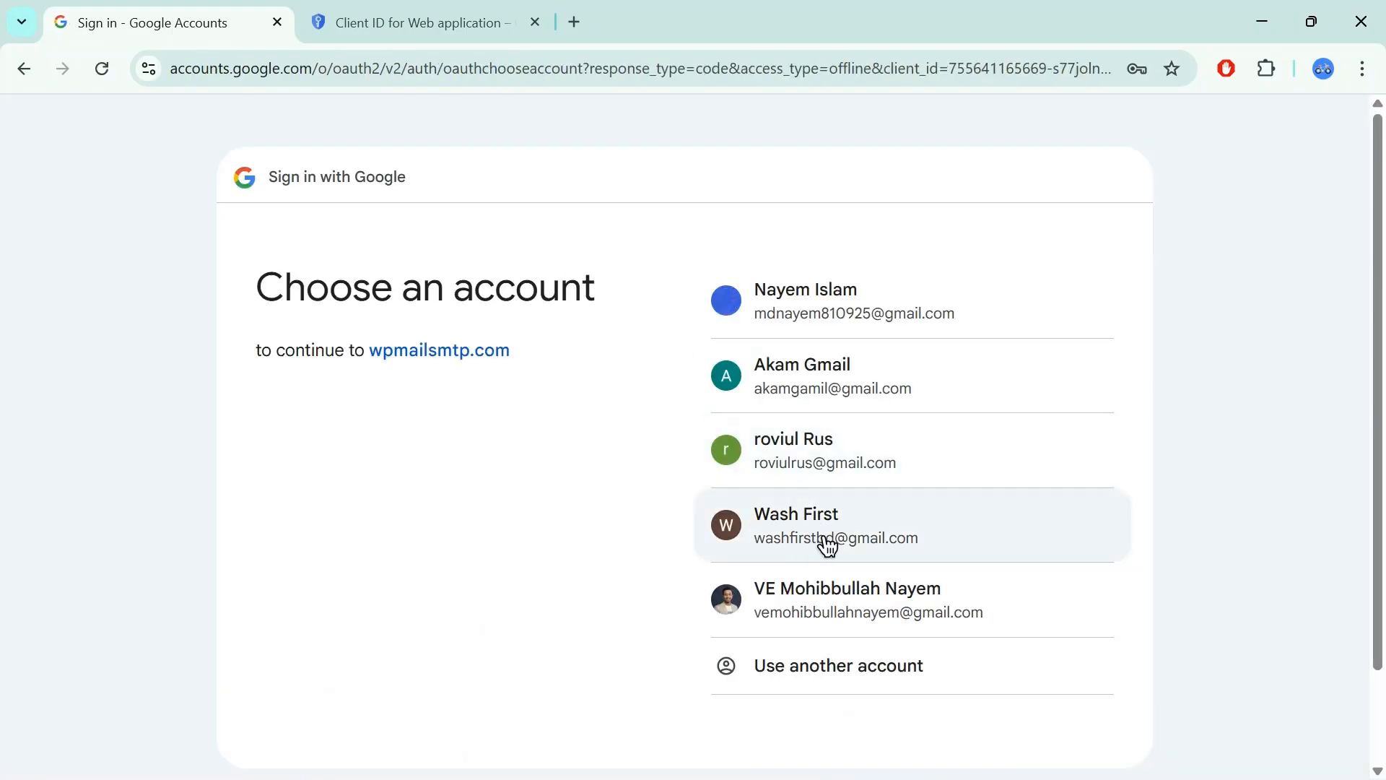
left_click(827, 545)
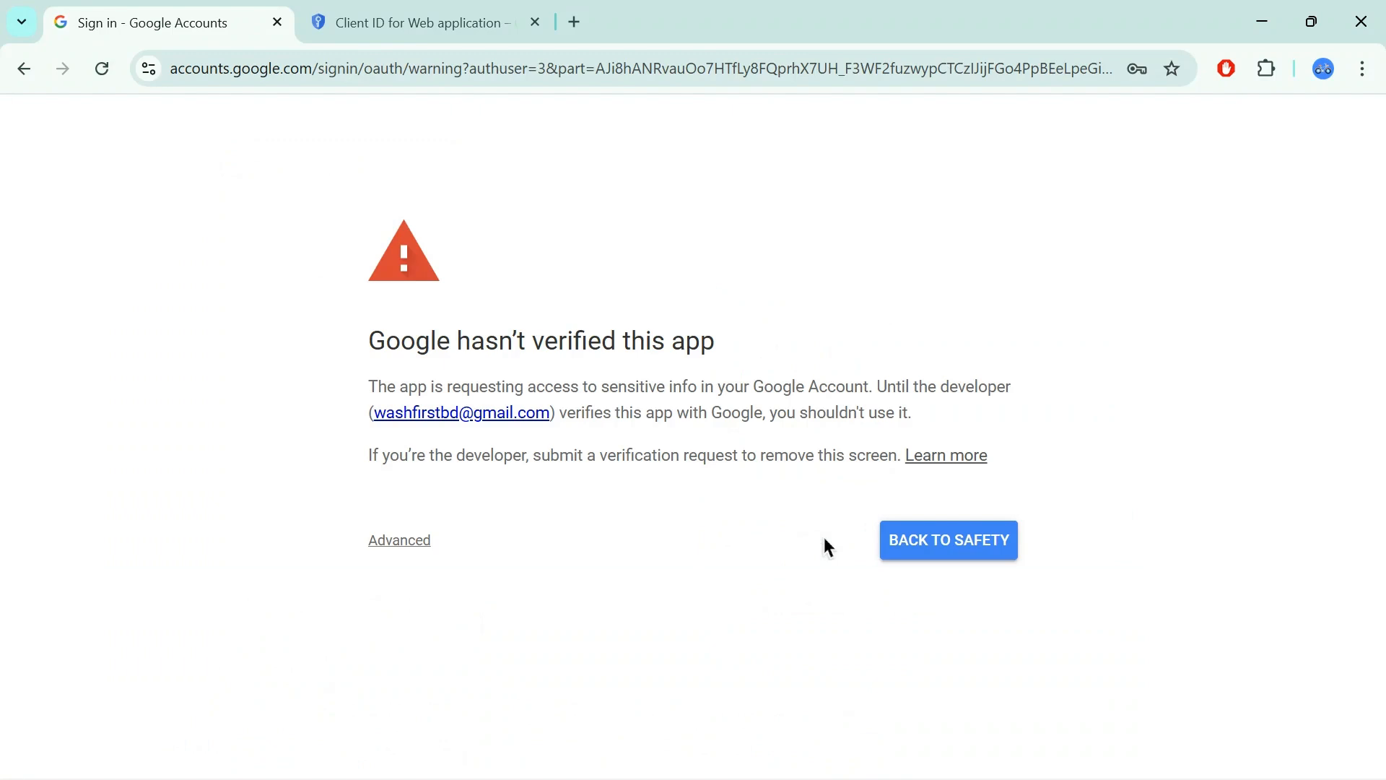
left_click(402, 543)
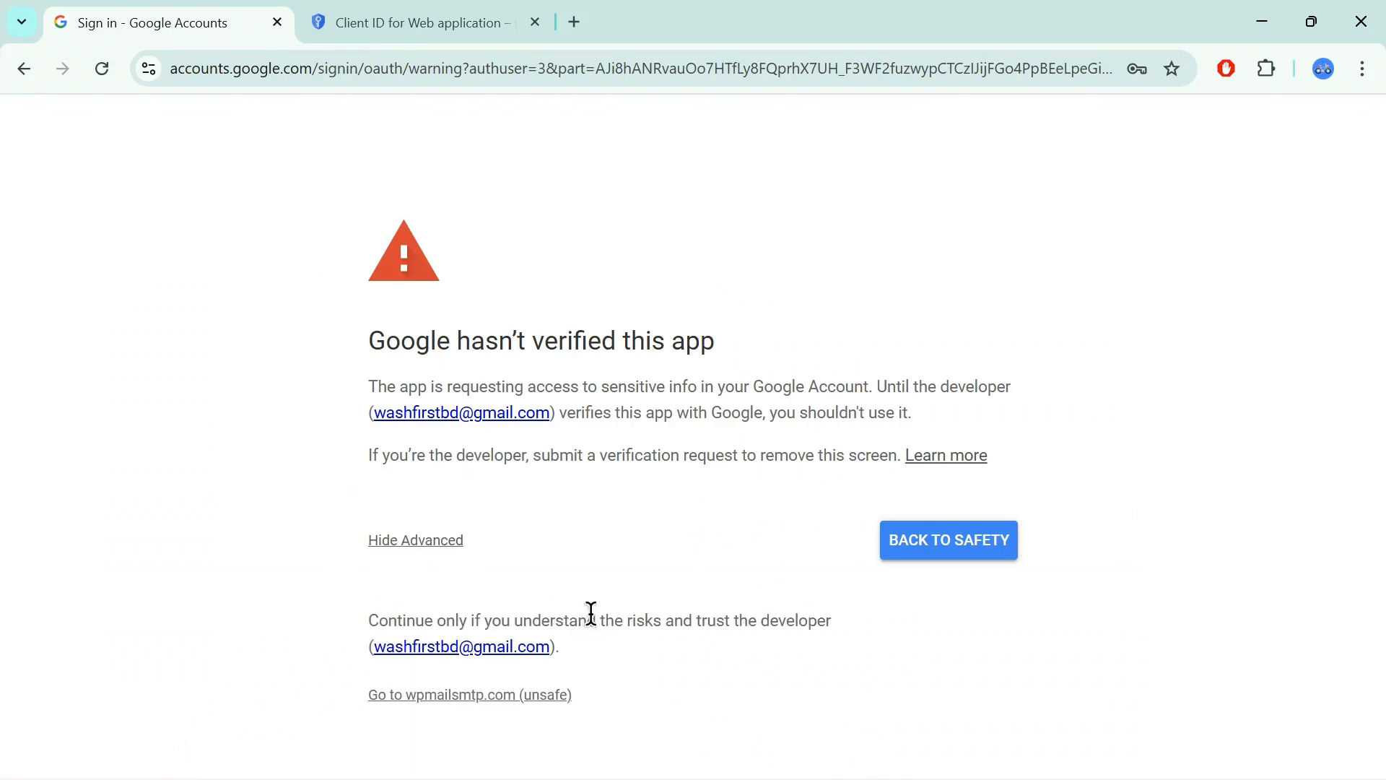
left_click(437, 695)
scroll(1111, 518, "down", 5)
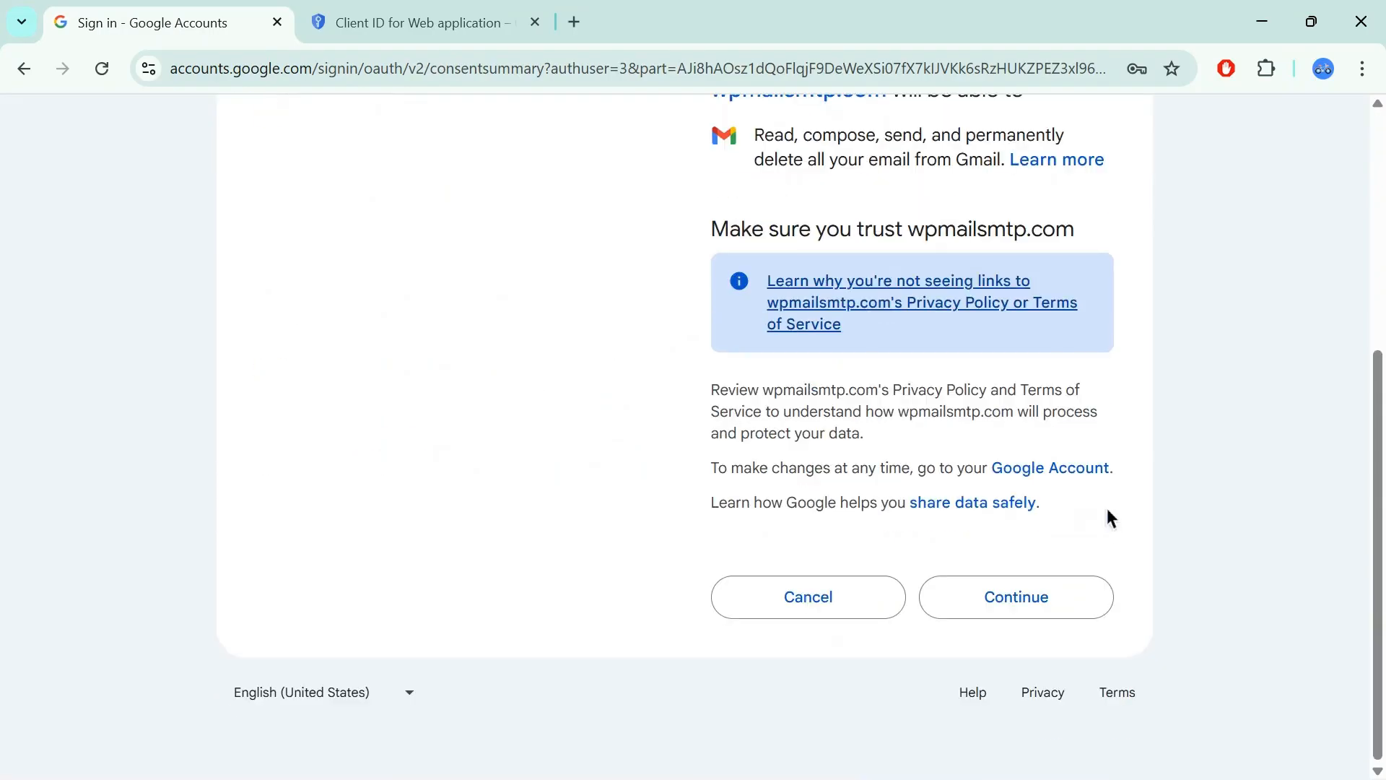
left_click(1086, 618)
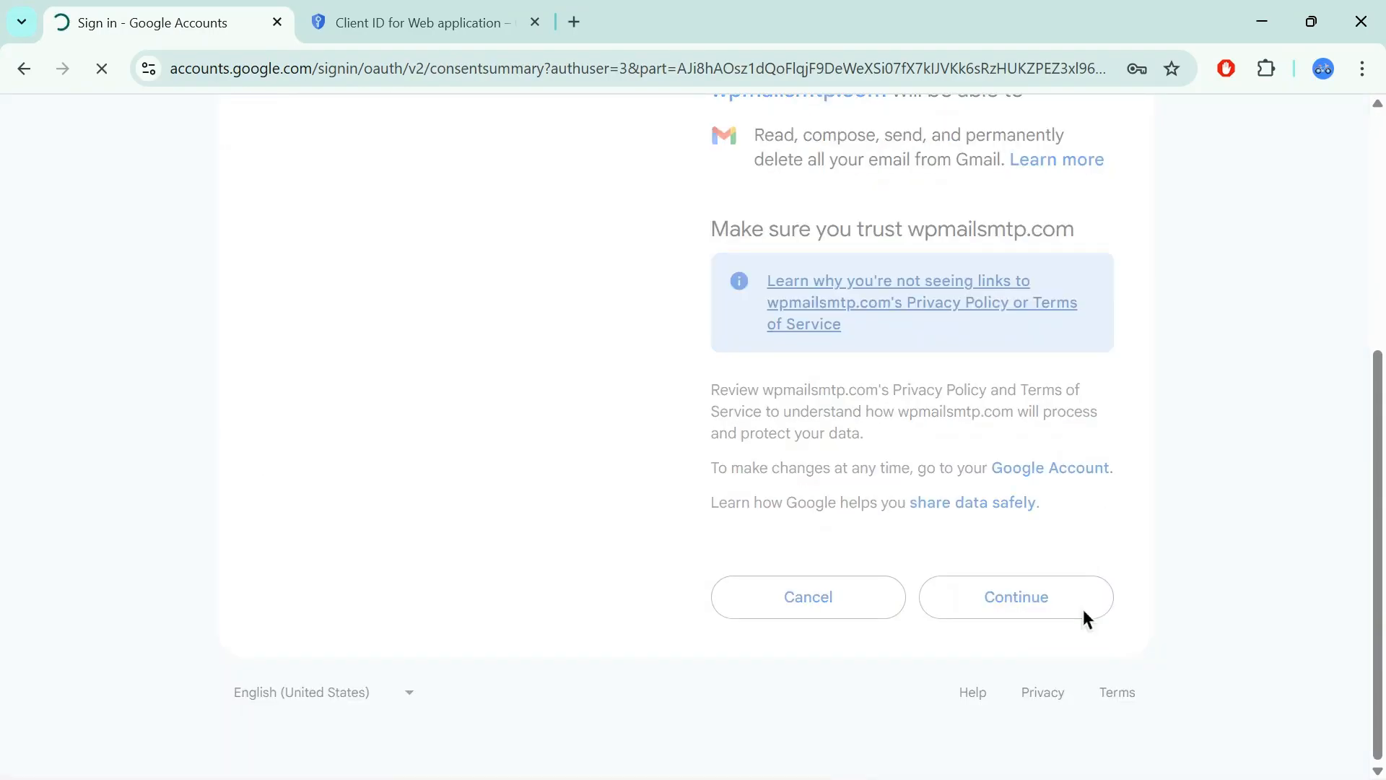
scroll(528, 500, "down", 15)
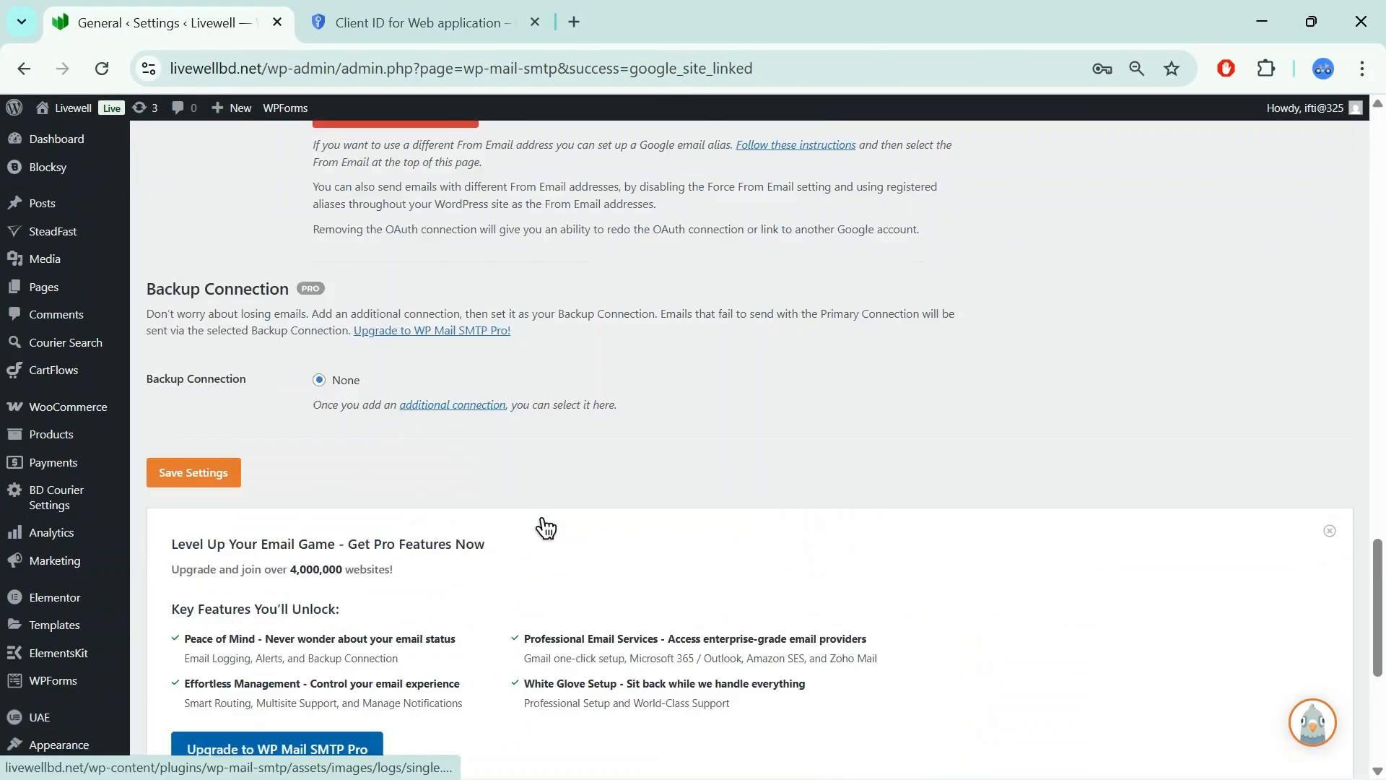
Save the Gmail mailer settings and review the notices confirming the Google API project link
left_click(210, 497)
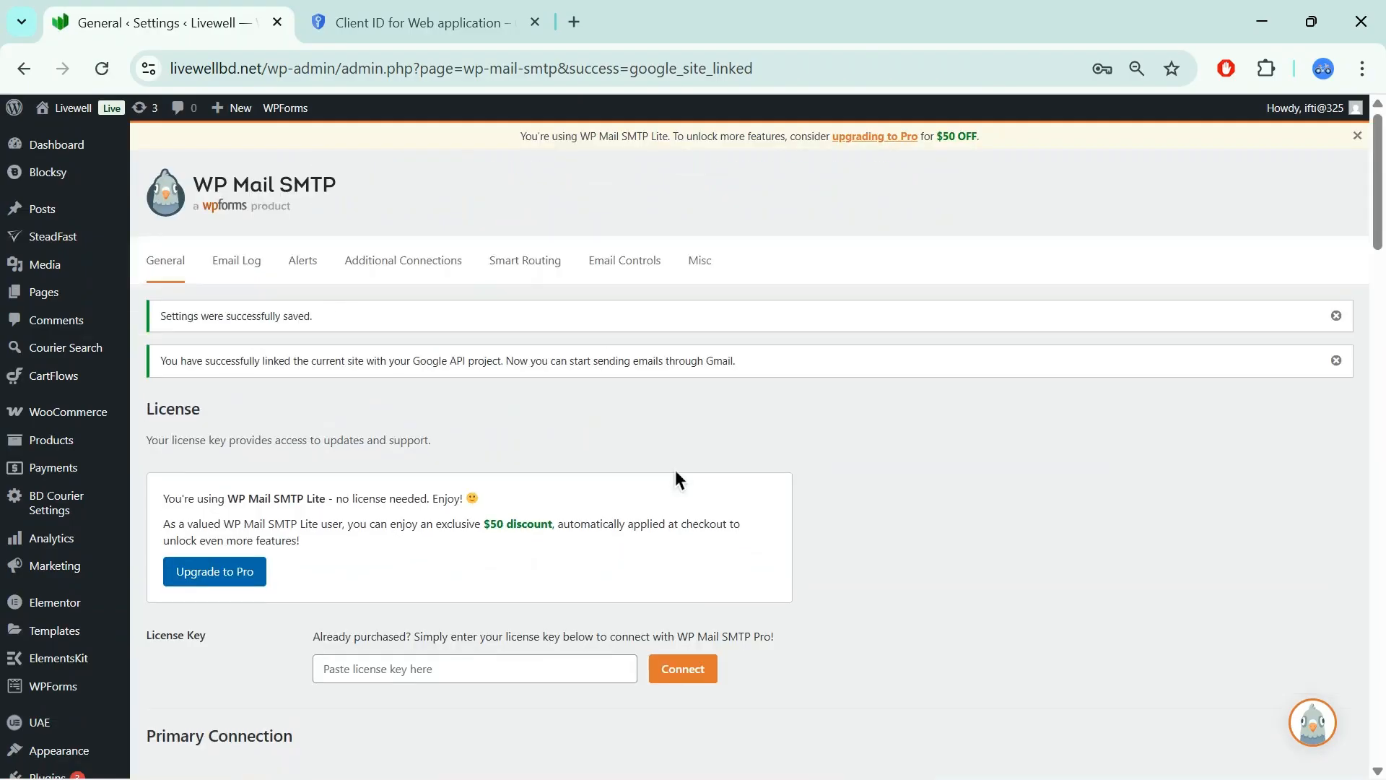
scroll(676, 471, "down", 12)
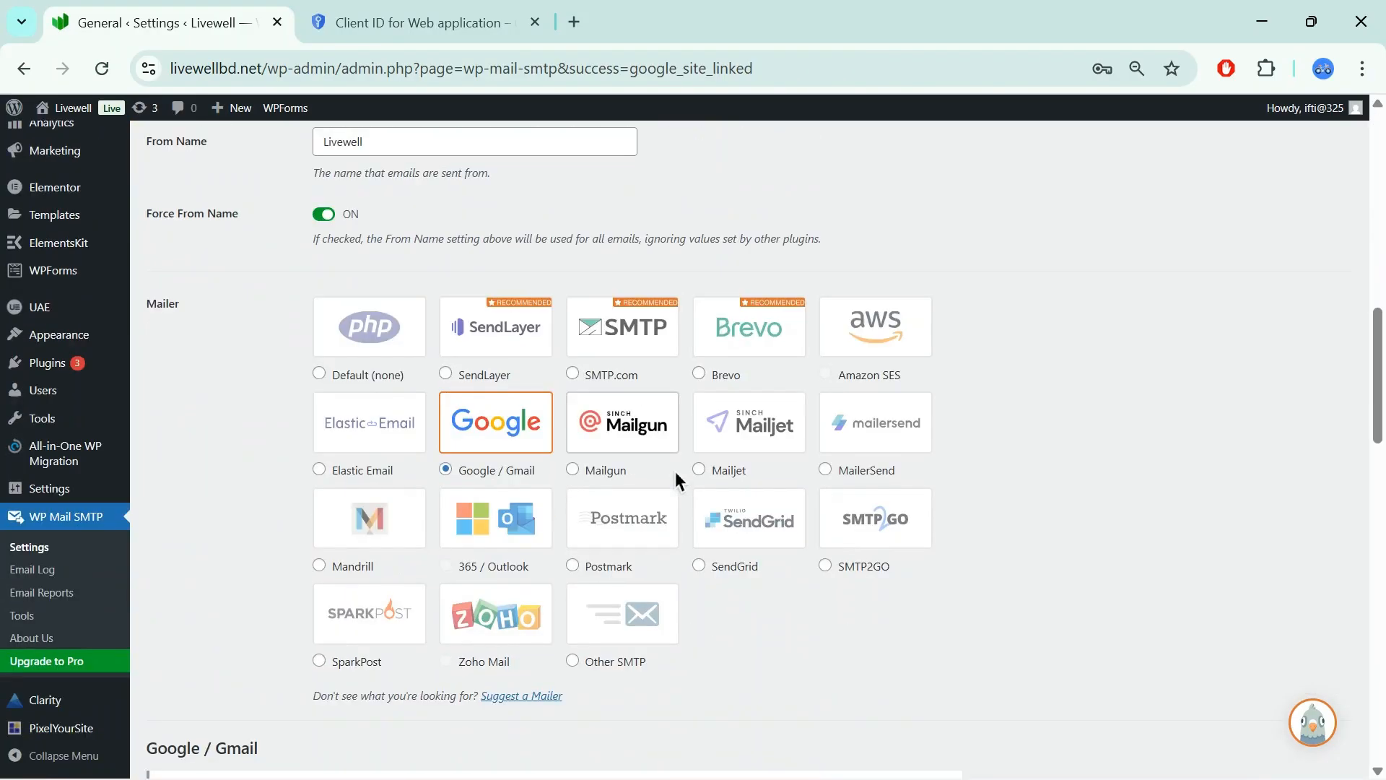
scroll(505, 462, "down", 20)
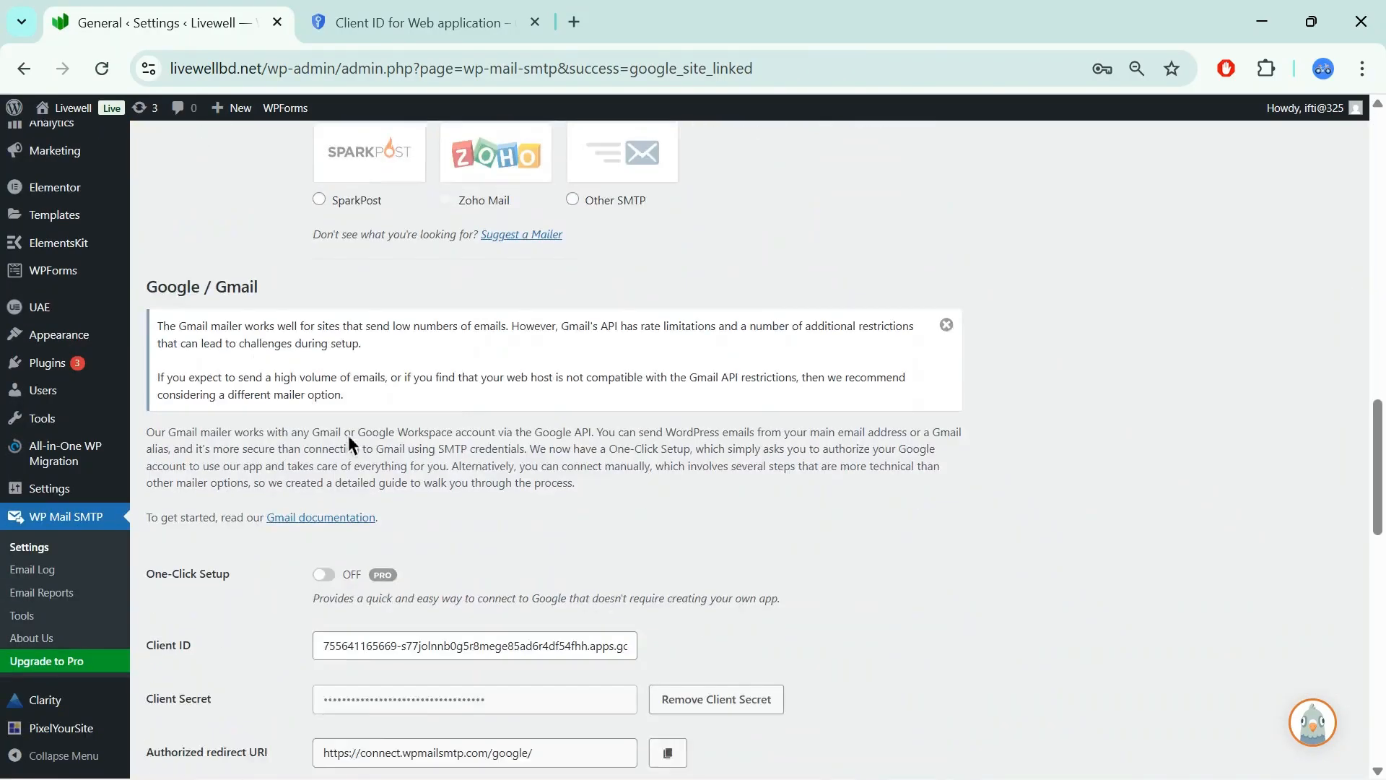
scroll(621, 484, "up", 10)
scroll(270, 374, "up", 10)
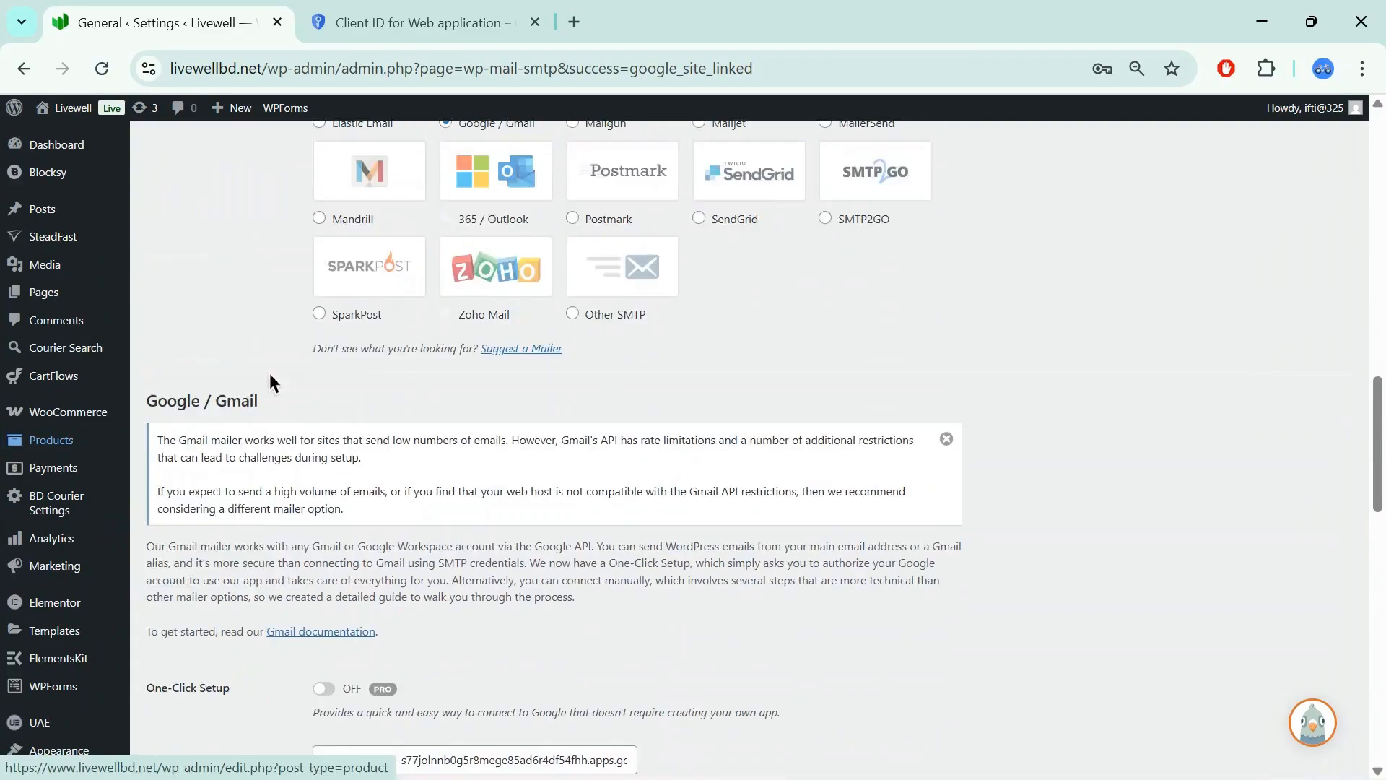
Open the WooCommerce Orders list
mouse_move(119, 424)
left_click(160, 436)
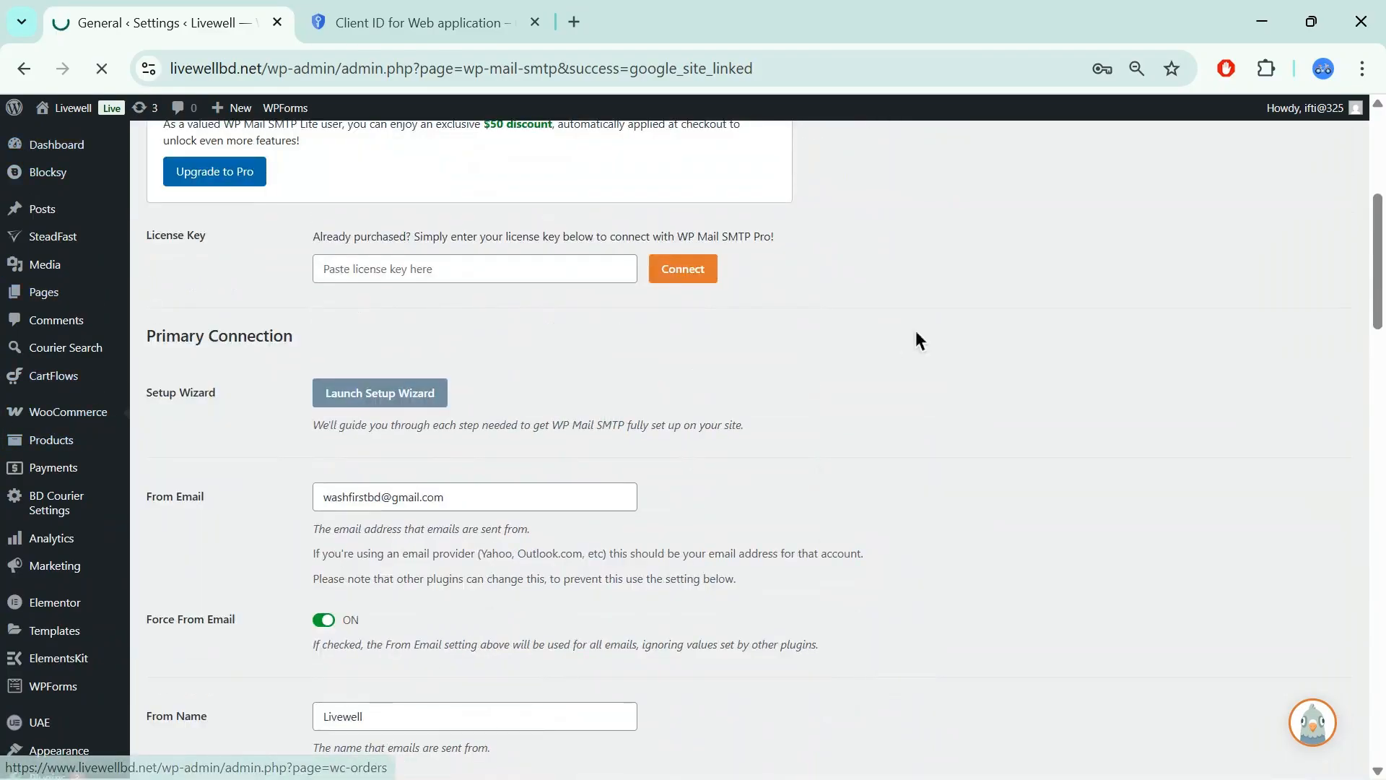
left_click(505, 24)
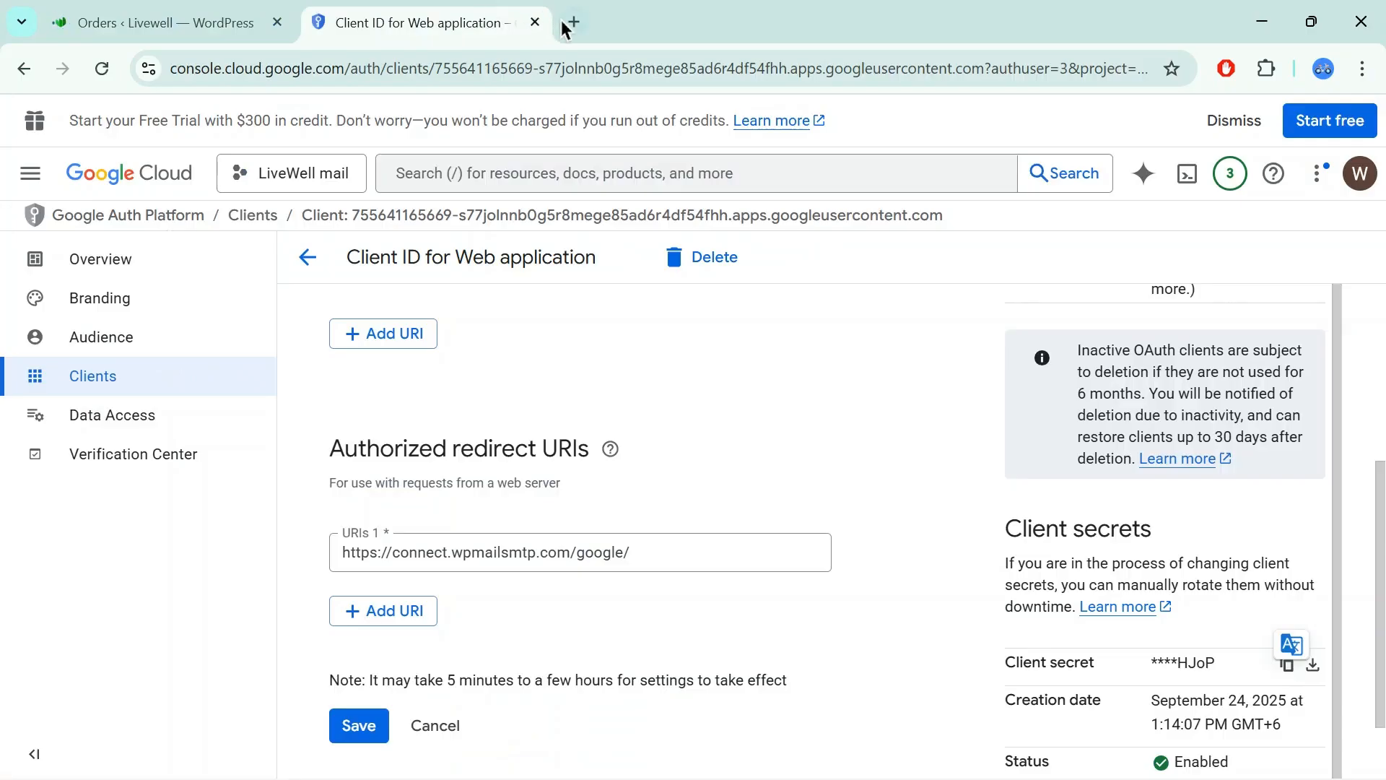
Open the store account's Gmail inbox in a new tab and close the other account's inbox tab
left_click(571, 23)
type("gmail")
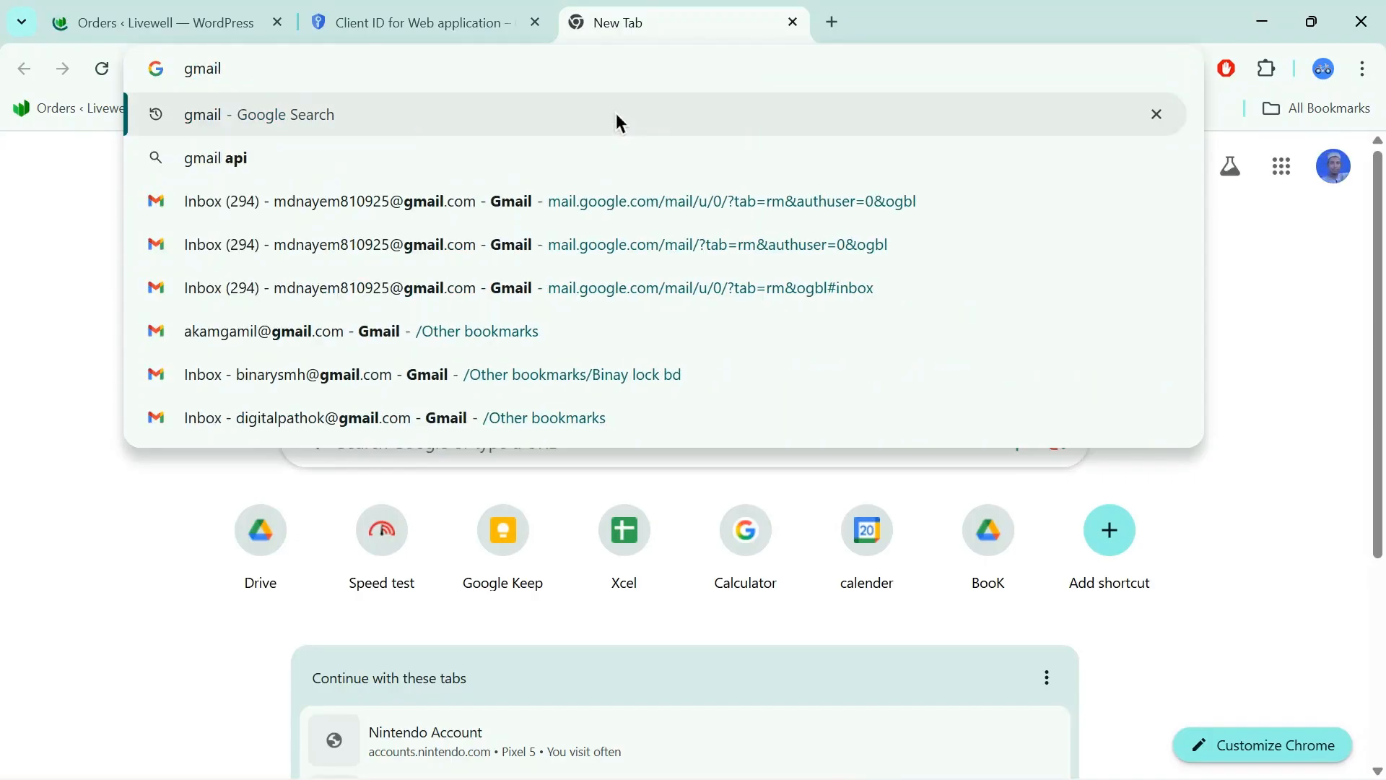
left_click(1257, 401)
left_click(1110, 176)
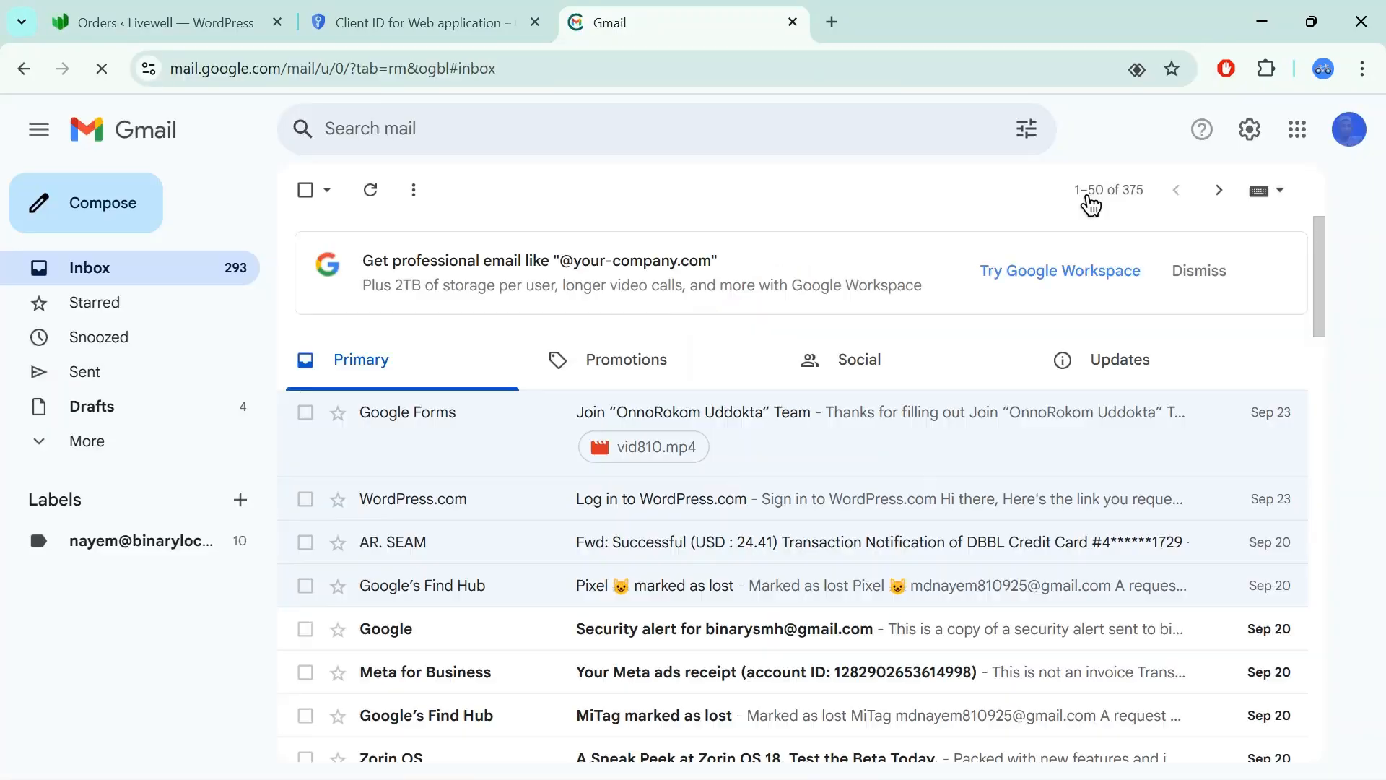
left_click(1346, 130)
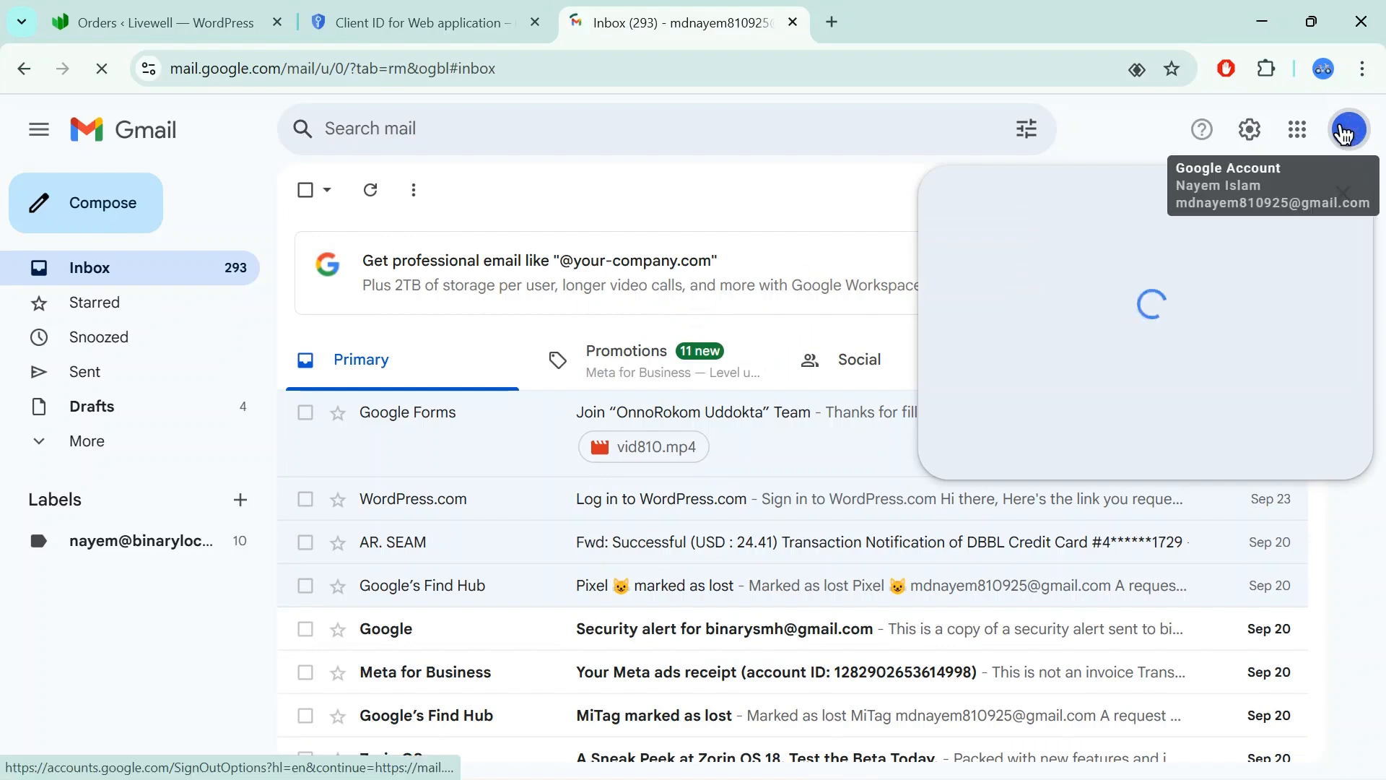
left_click(1033, 668)
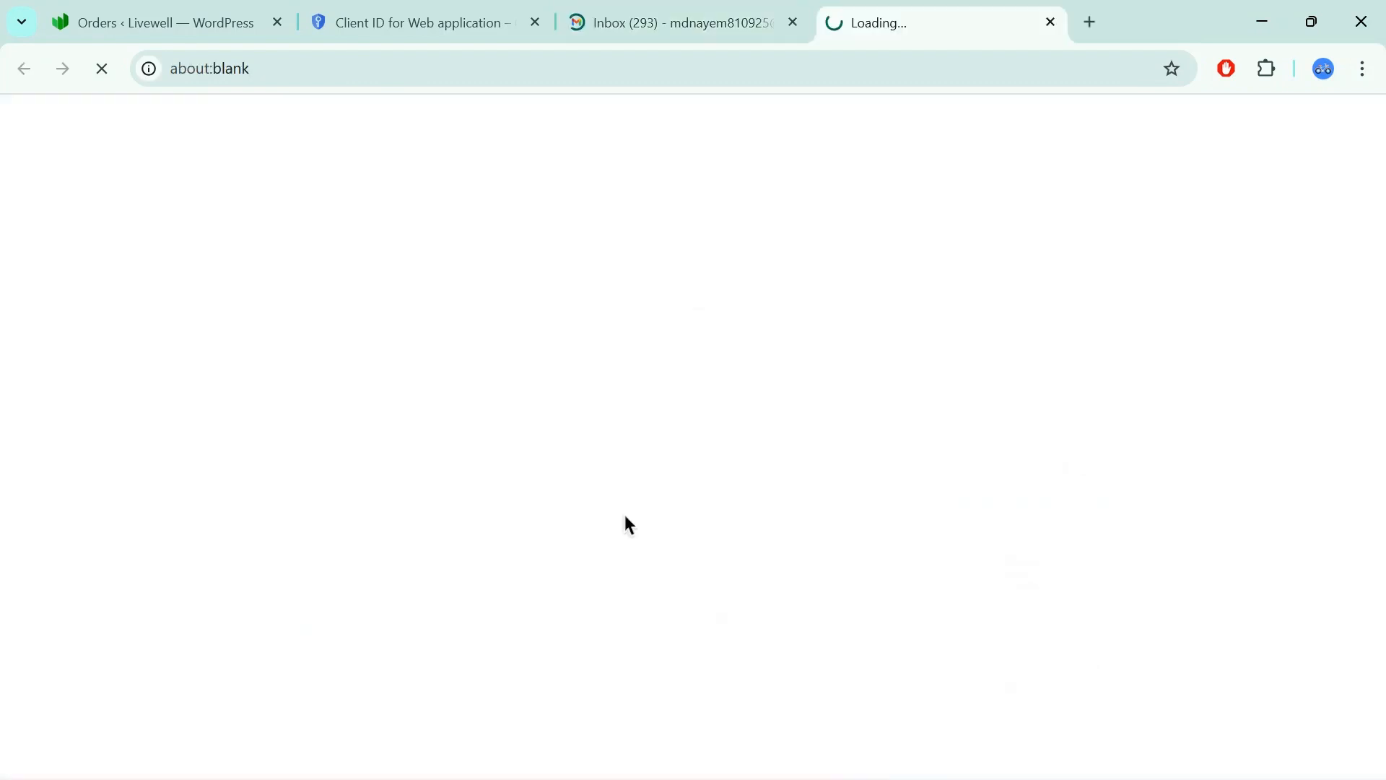
middle_click(659, 10)
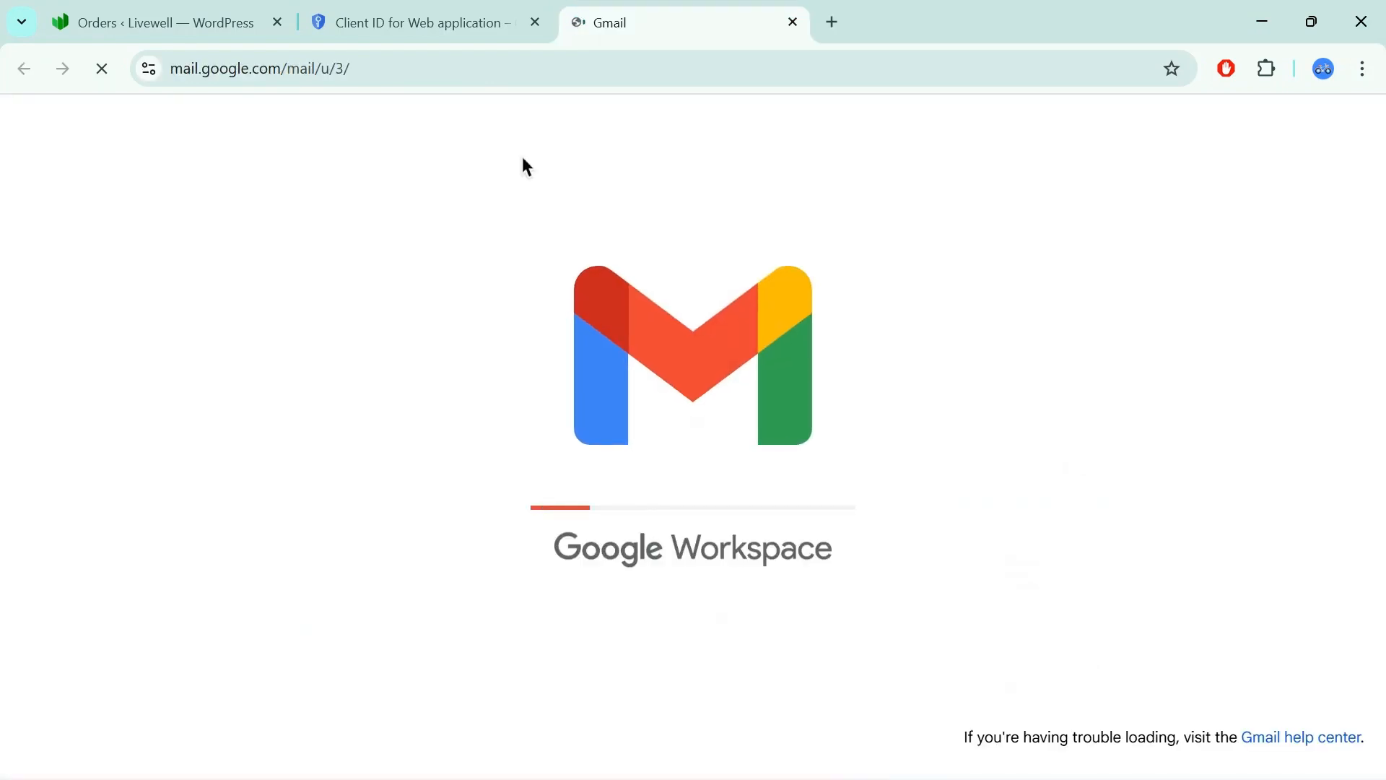
Copy the store's site address from WordPress and open the storefront homepage in a new tab
left_click(214, 26)
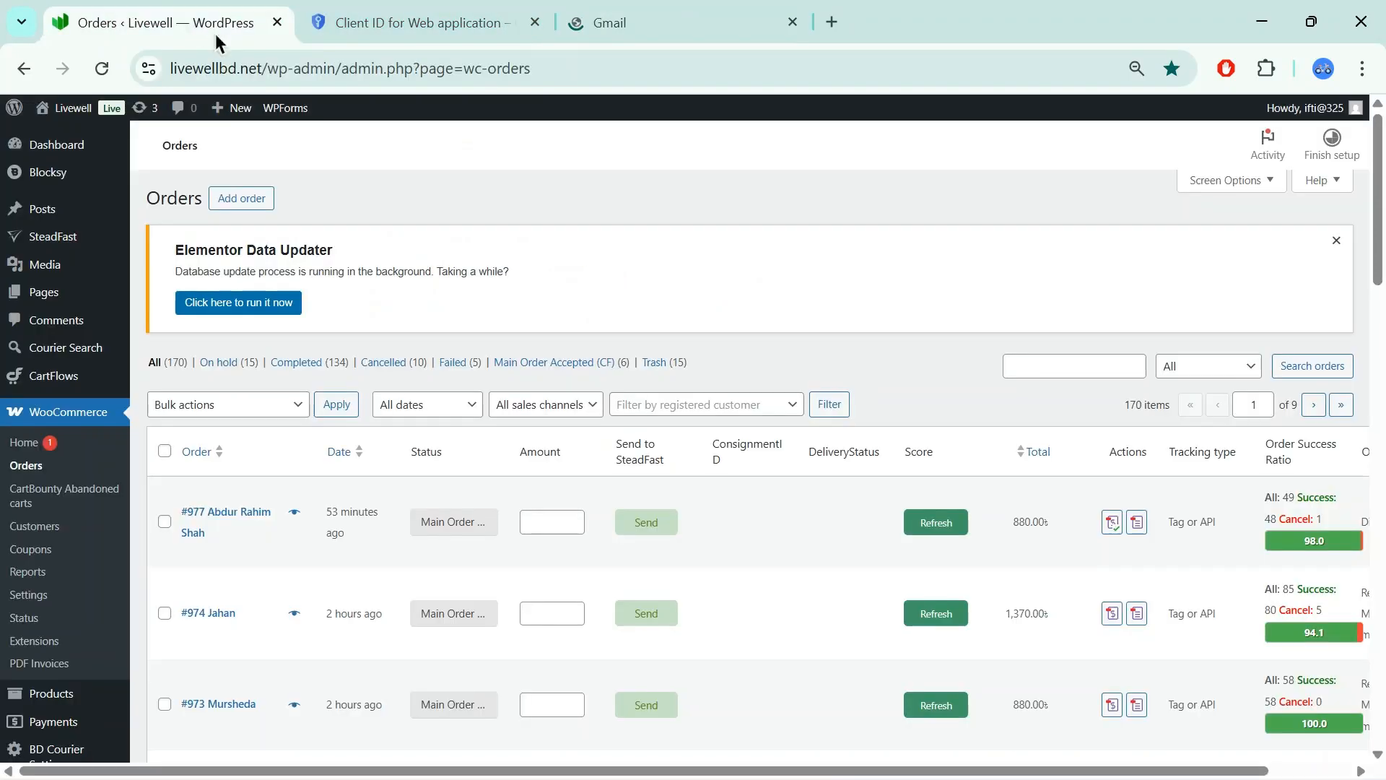
left_click_drag(267, 67, 171, 68)
key("ctrl+c")
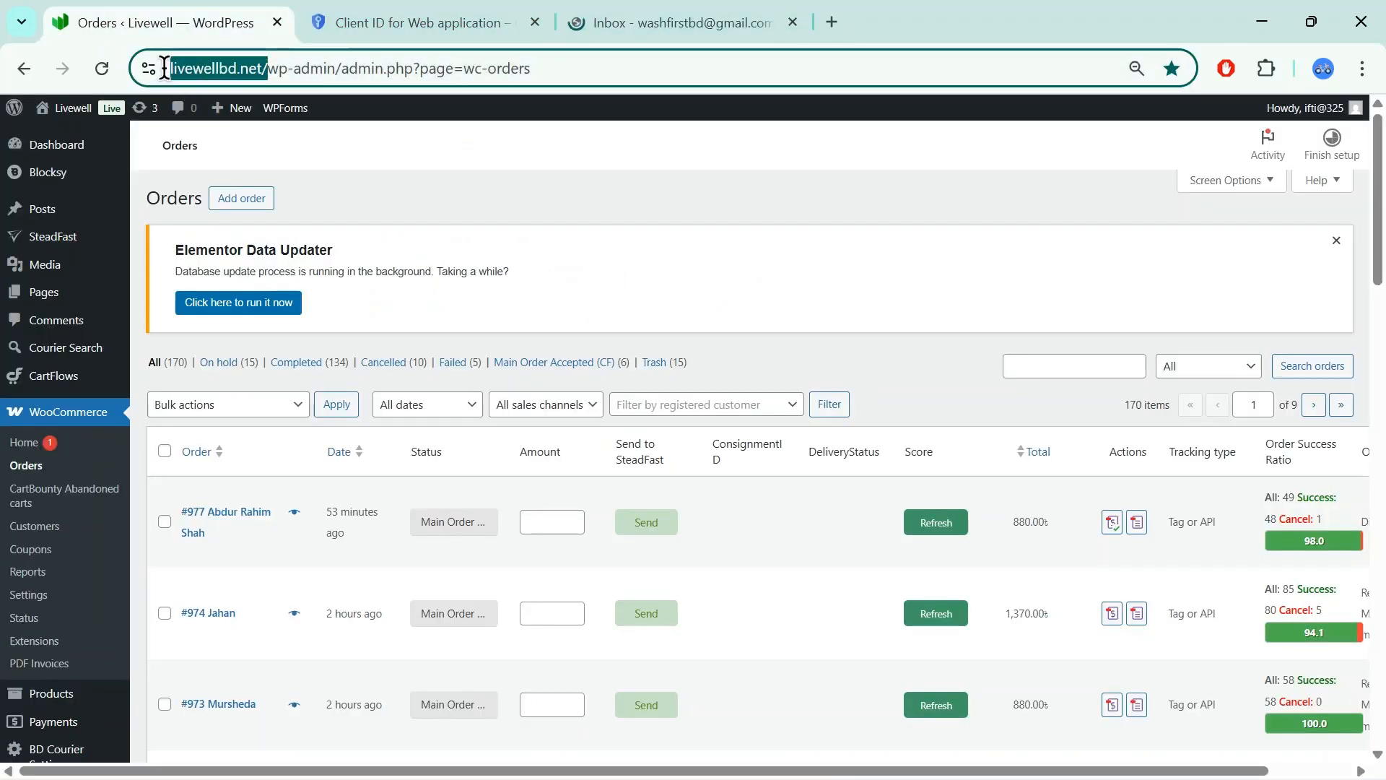
left_click(833, 22)
key("ctrl+v")
key("Return")
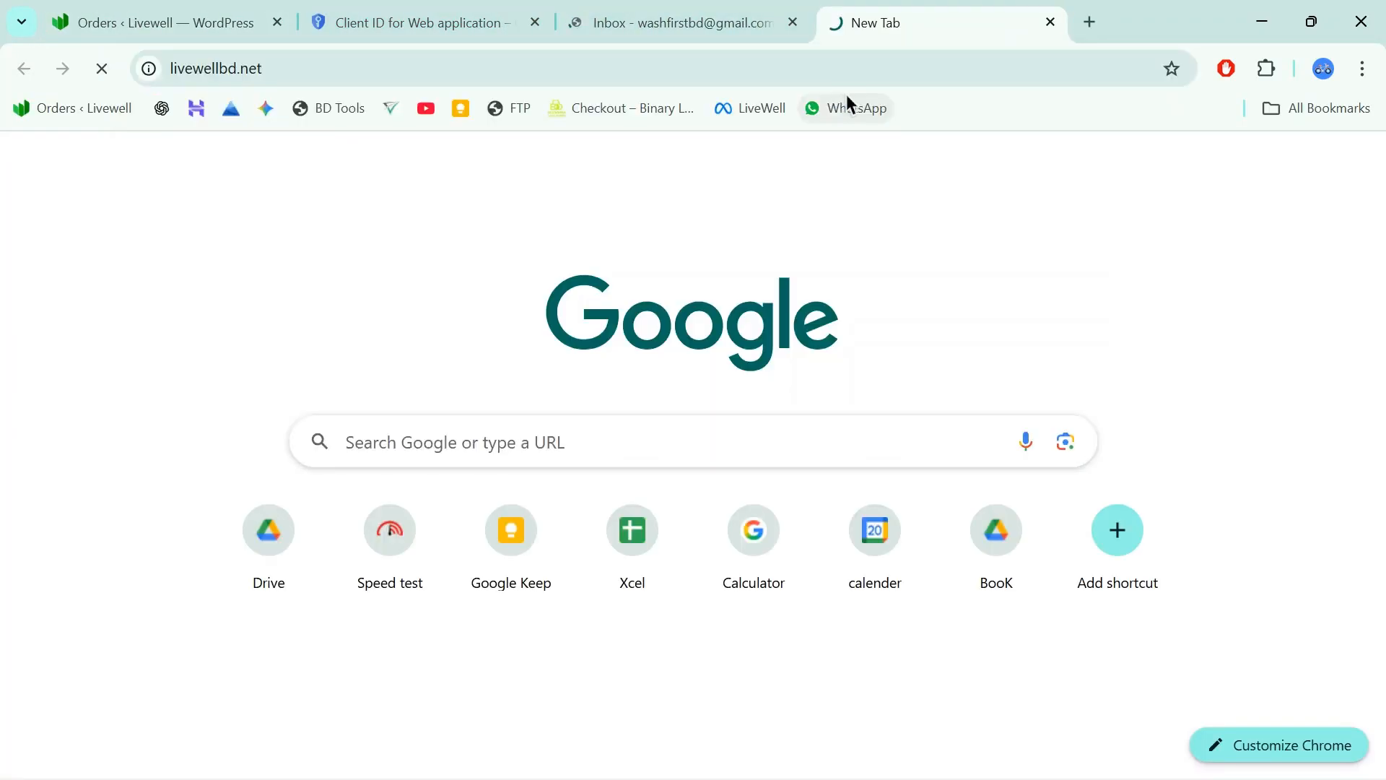
left_click(659, 13)
left_click(931, 22)
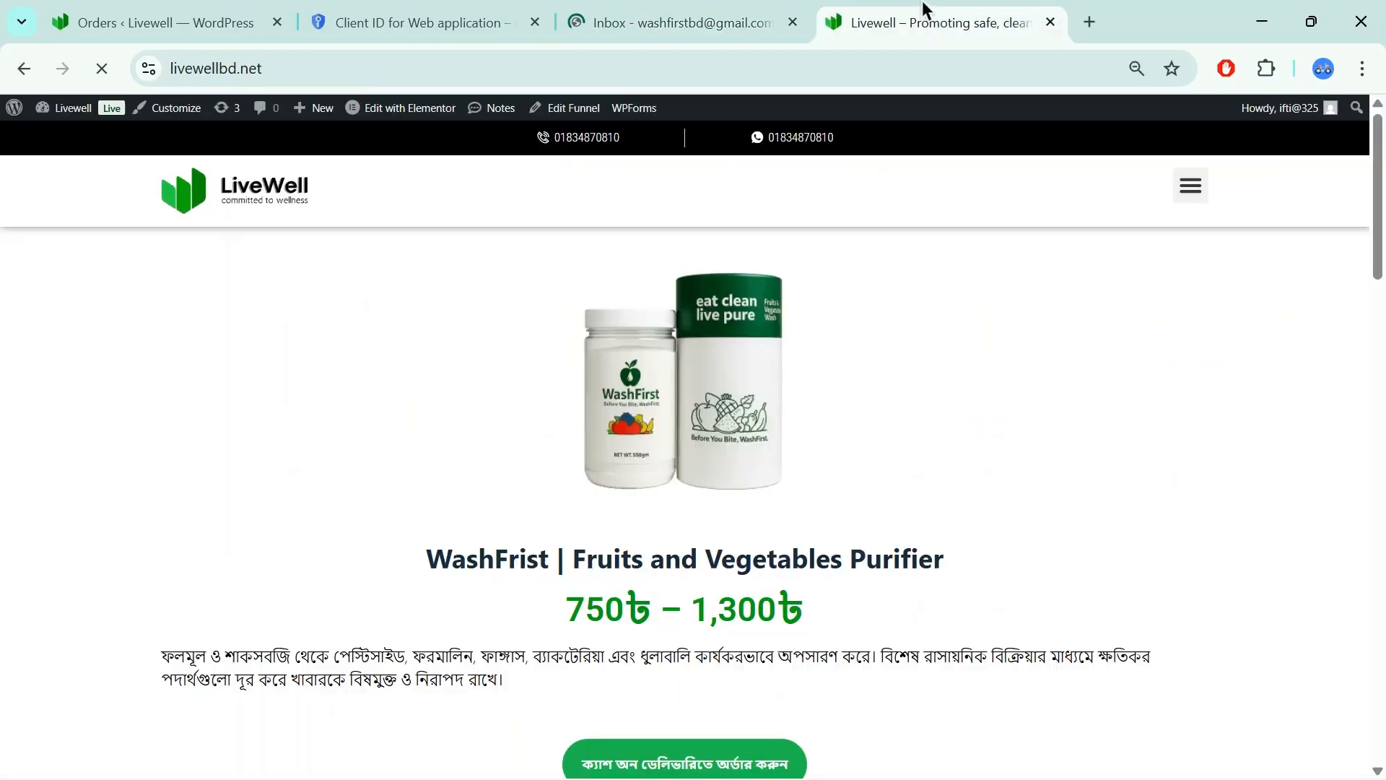
Go to the cash-on-delivery checkout form and change the billing name to 'Test email'
scroll(746, 338, "down", 5)
left_click(746, 338)
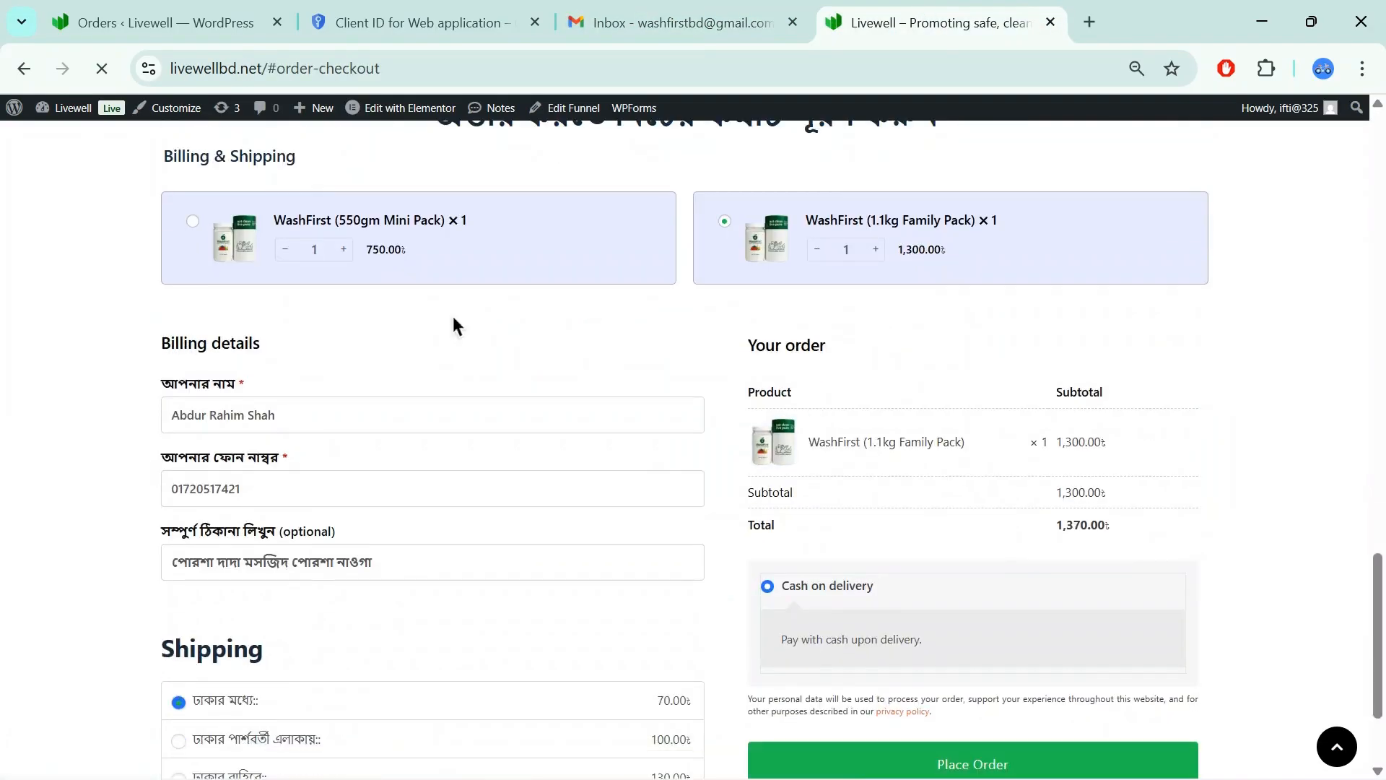
triple_click(351, 420)
key("BackSpace")
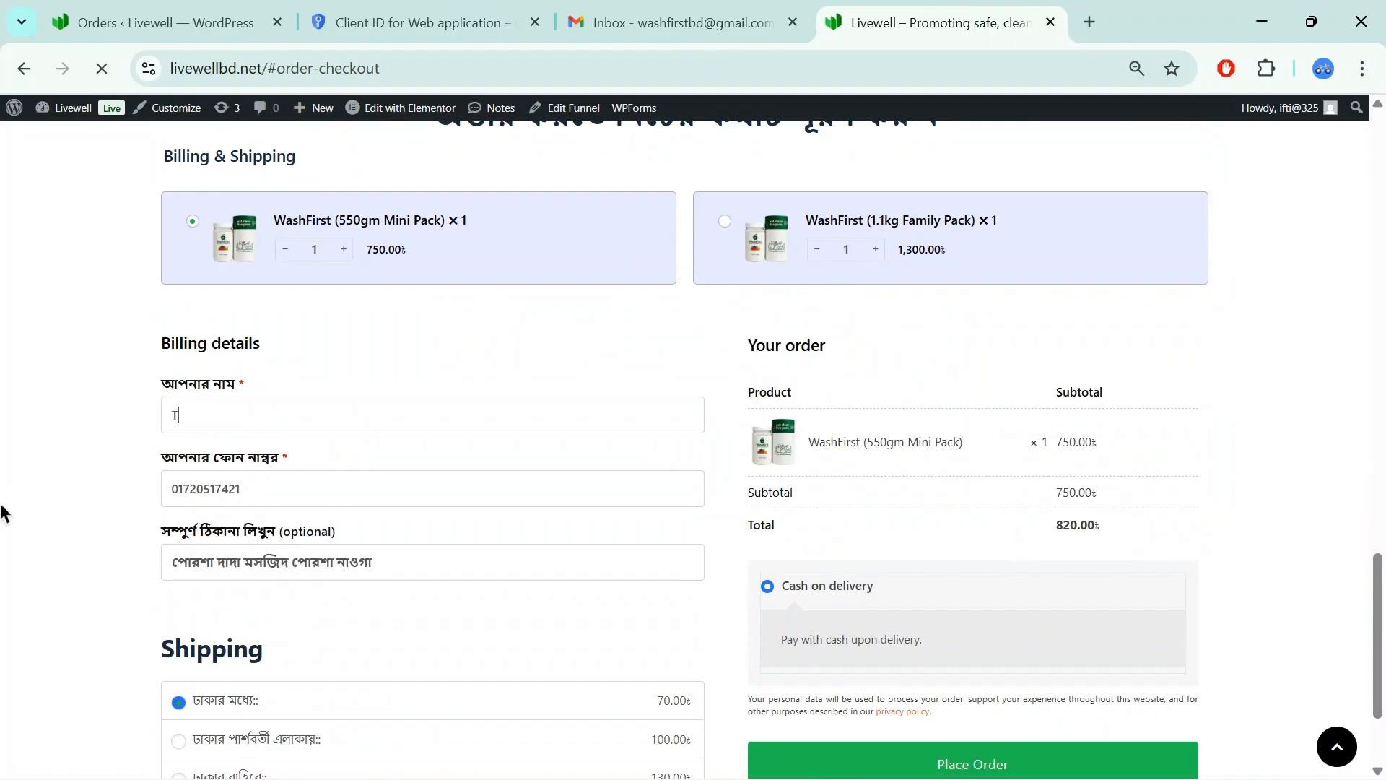
type("Test email")
left_click_drag(250, 489, 195, 488)
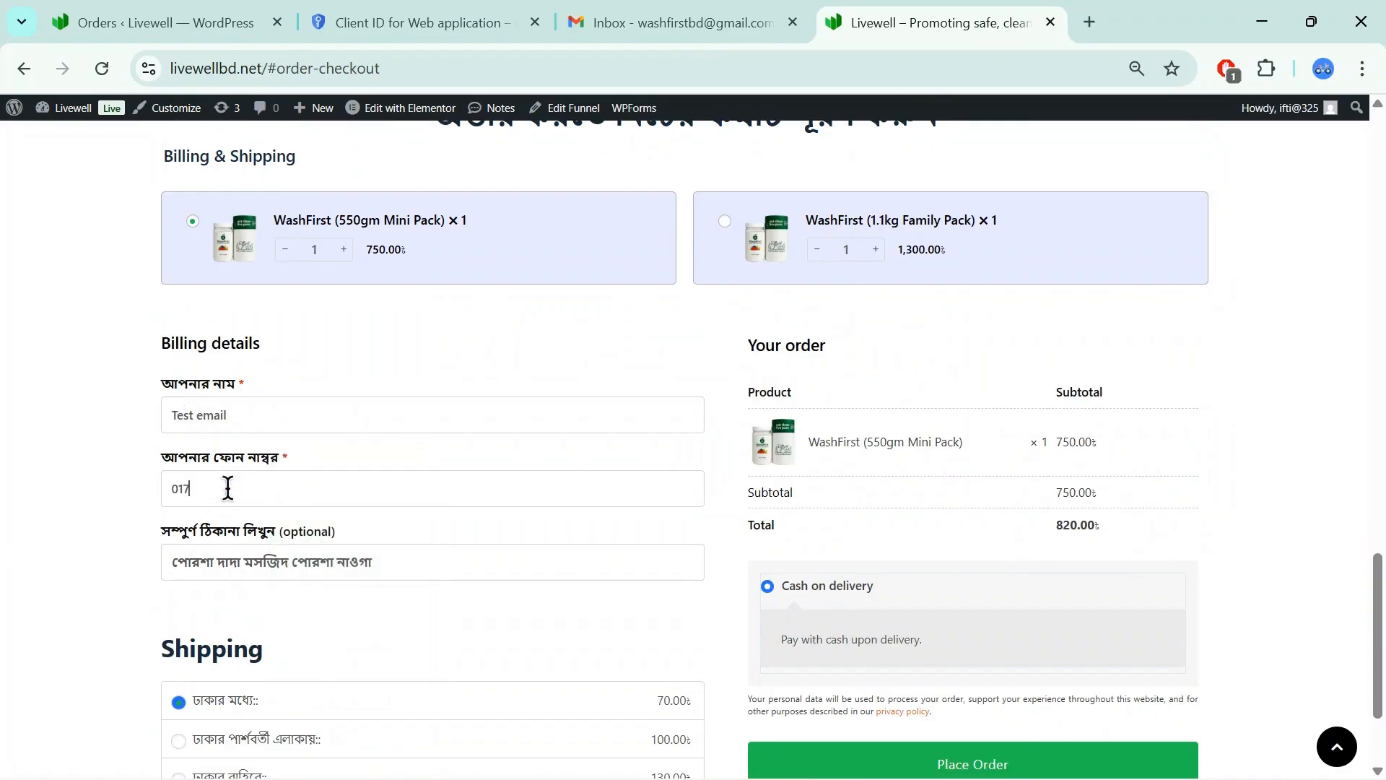
type("012i139i13")
left_click_drag(300, 489, 182, 489)
key("BackSpace")
type("90500333")
Leave the address unchanged and place the WashFirst 550gm Mini Pack test order
left_click_drag(398, 567, 3, 650)
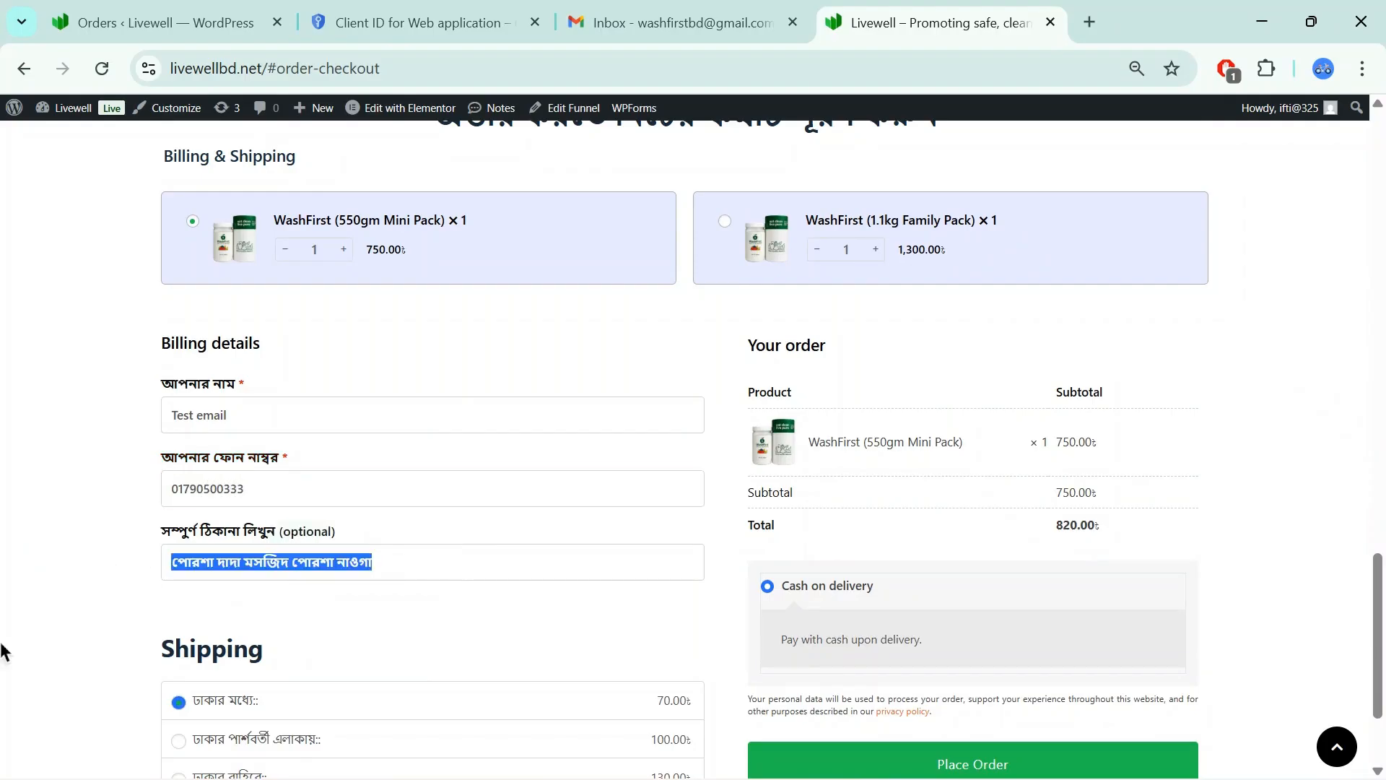
left_click(123, 588)
scroll(122, 587, "down", 2)
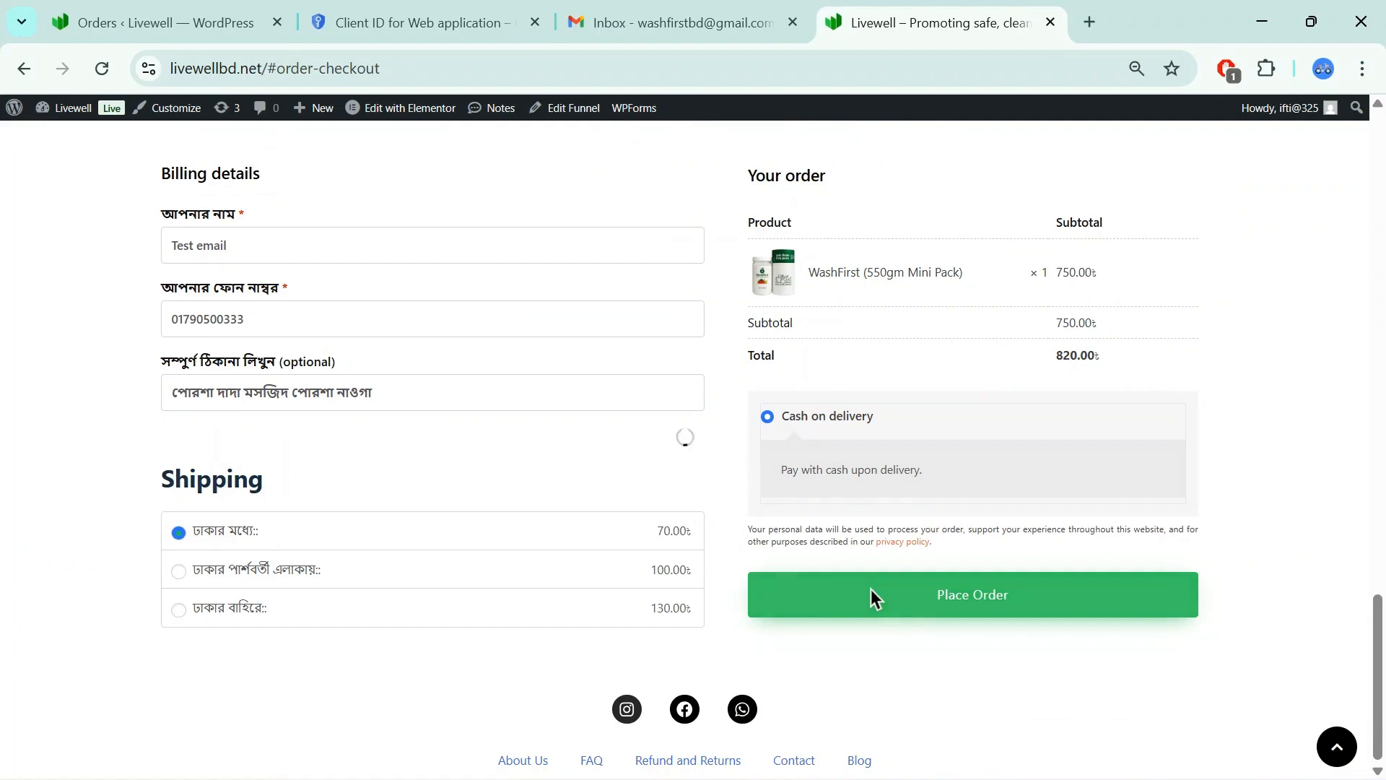
left_click(871, 593)
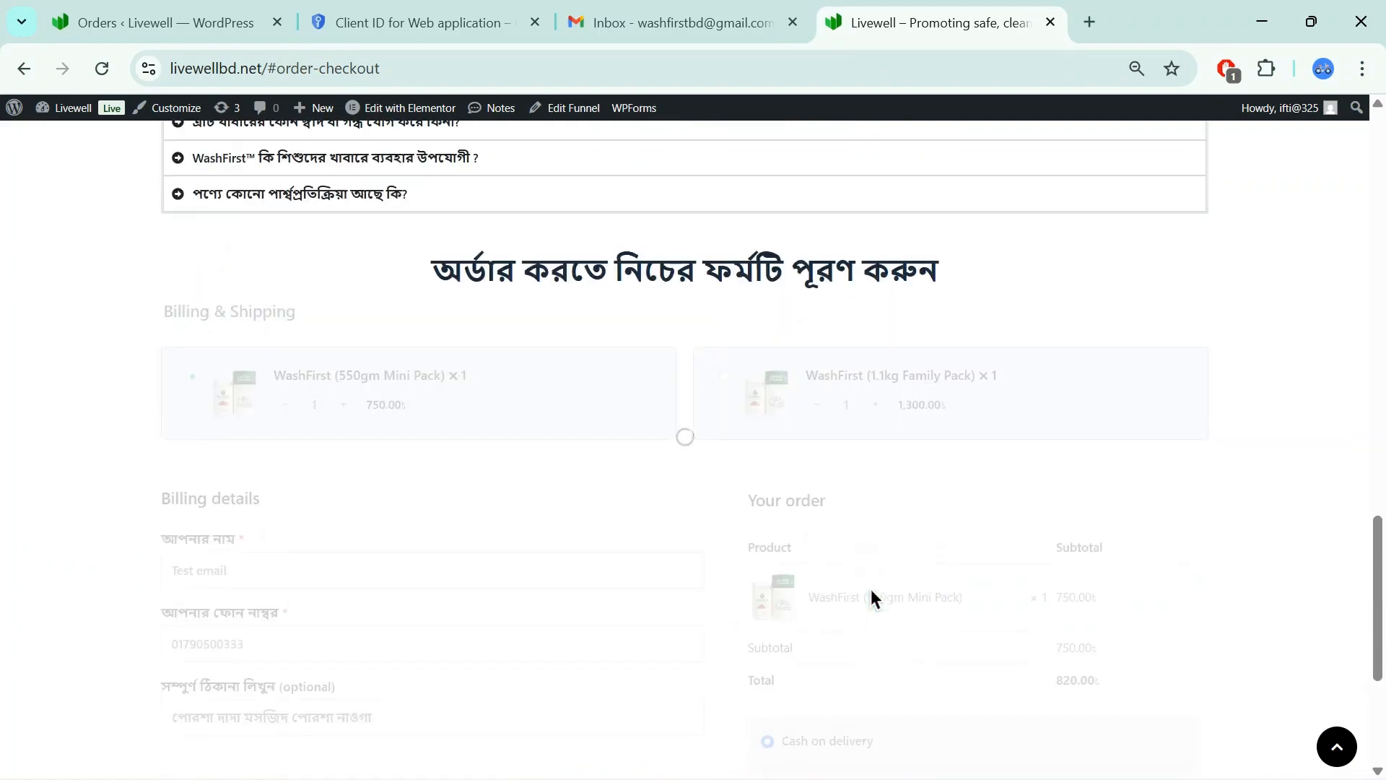
left_click(719, 23)
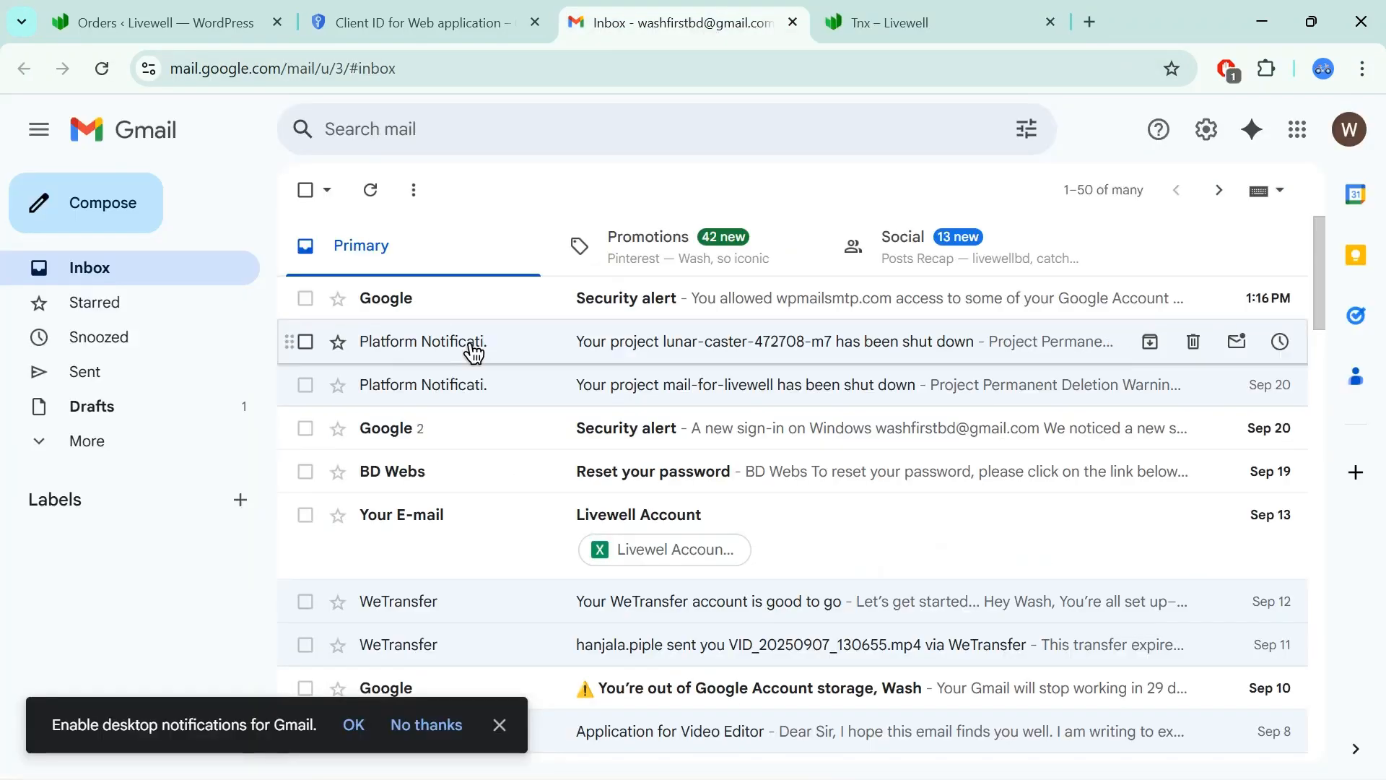
Reload the Gmail inbox to look for the order email, then go back to the WordPress Orders list
left_click(102, 70)
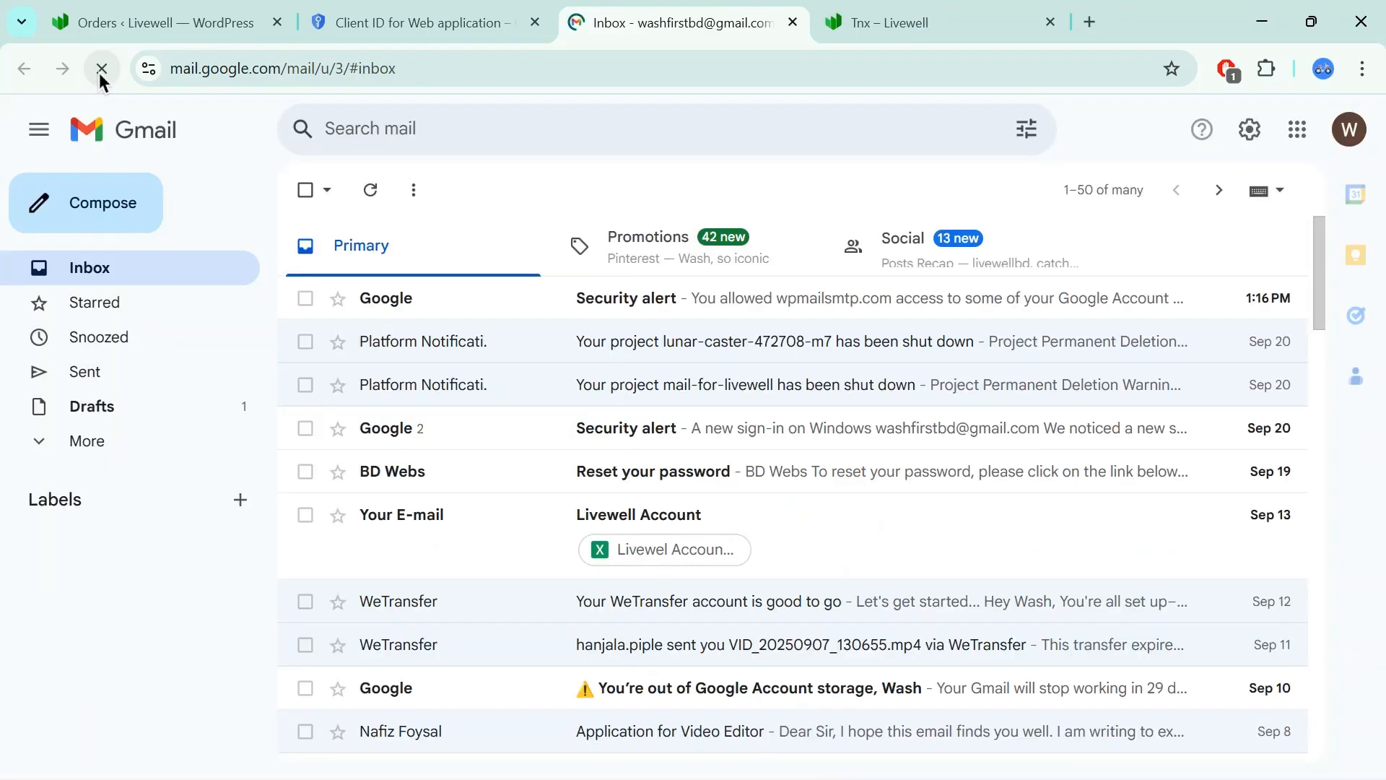
key("ctrl+1")
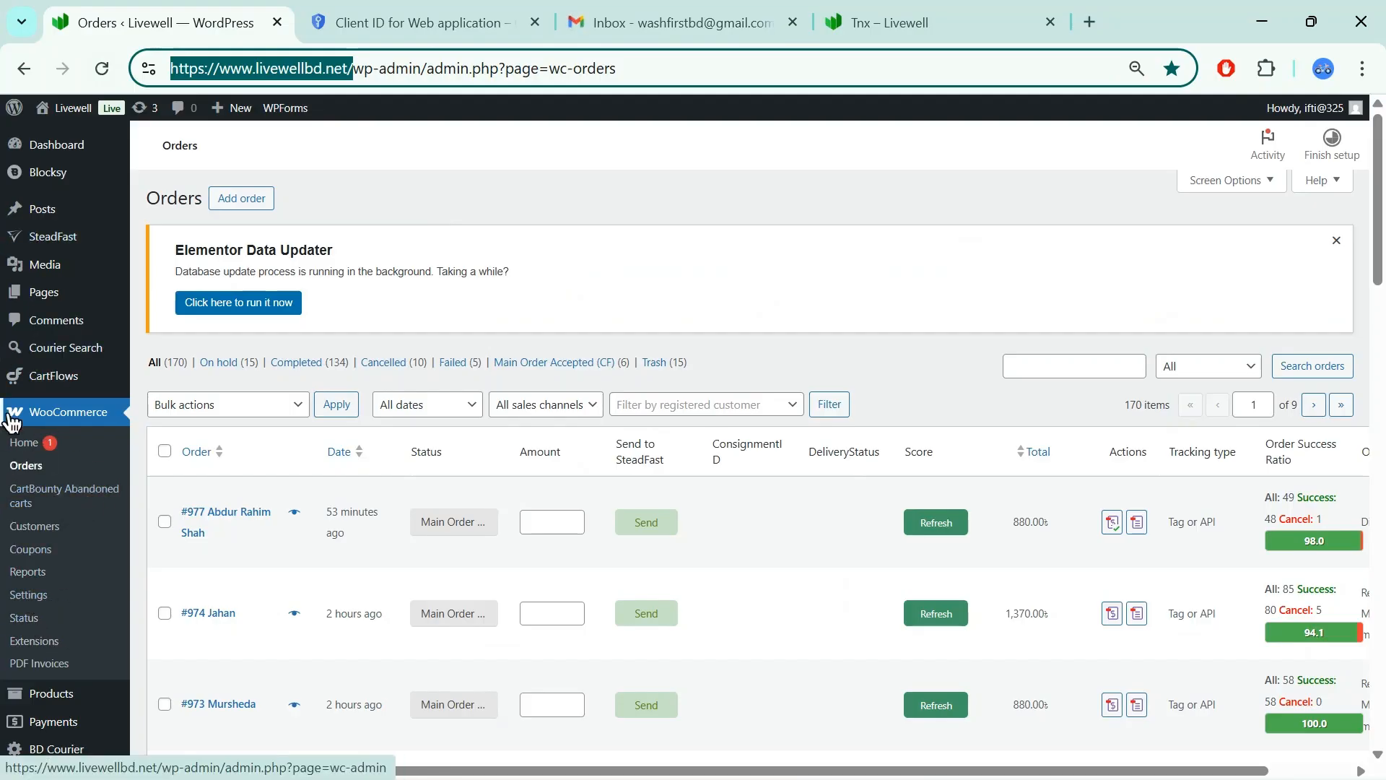
Open WooCommerce Settings > Emails and clear the New order Recipient(s) field
left_click(52, 595)
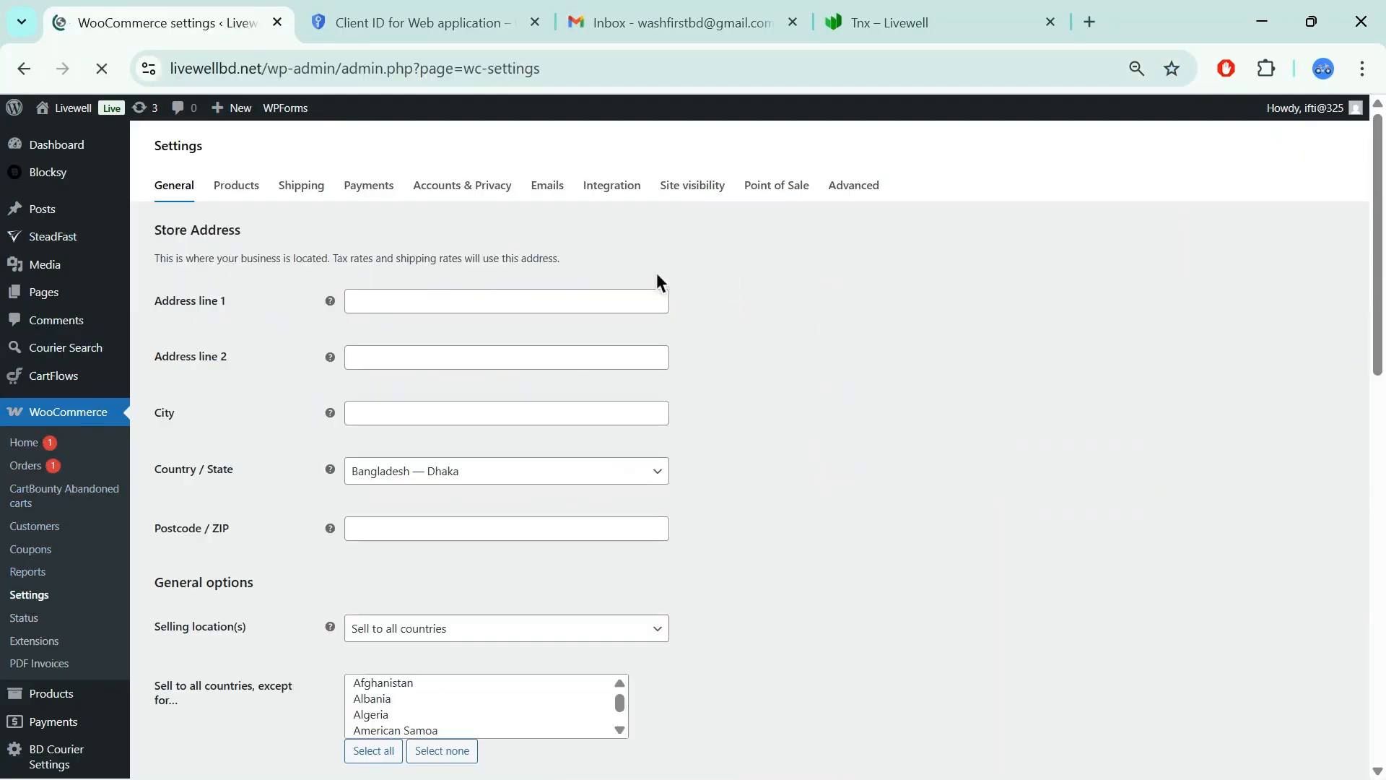
left_click(549, 187)
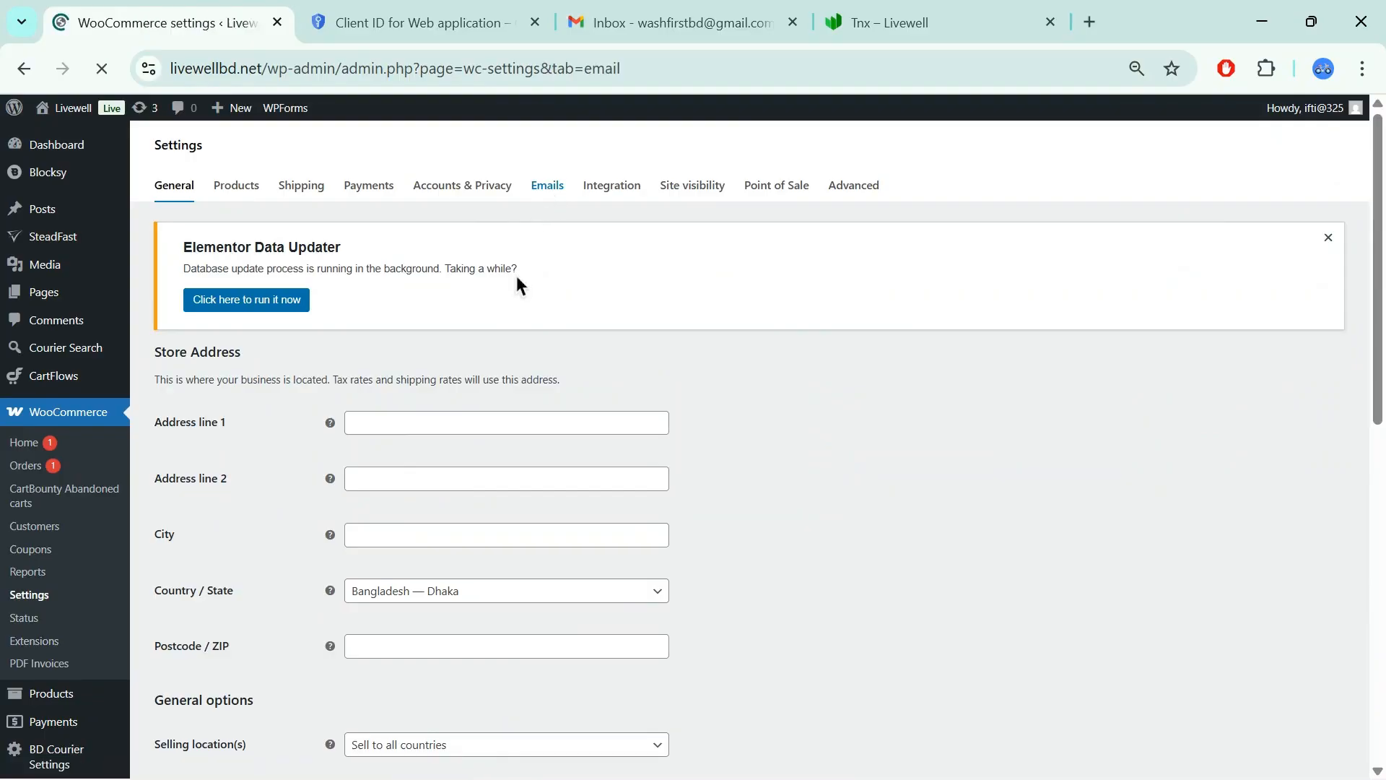
scroll(630, 479, "down", 2)
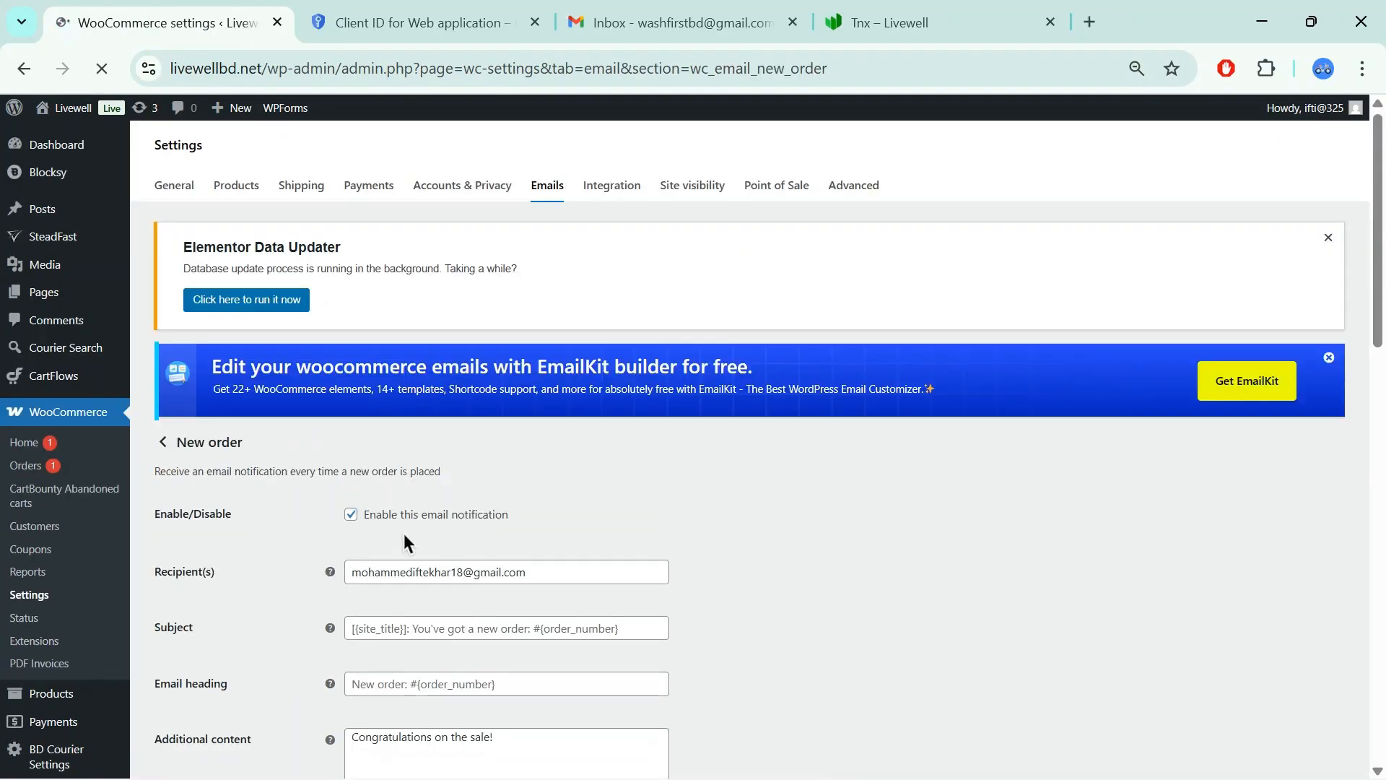
scroll(405, 538, "down", 2)
triple_click(452, 463)
key("BackSpace")
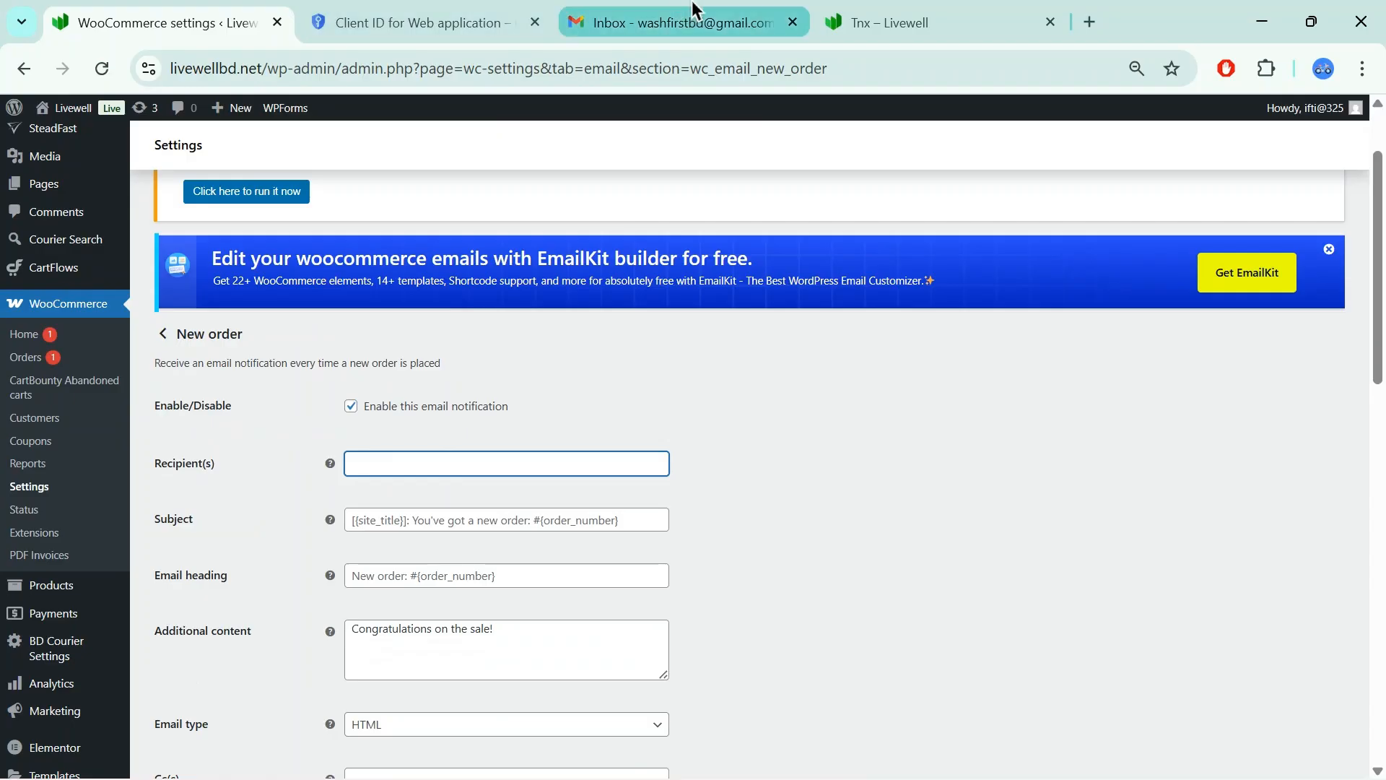
Fill Recipient(s) with the store's Gmail address and set the subject to New Order
left_click(682, 21)
left_click(209, 20)
left_click(393, 463)
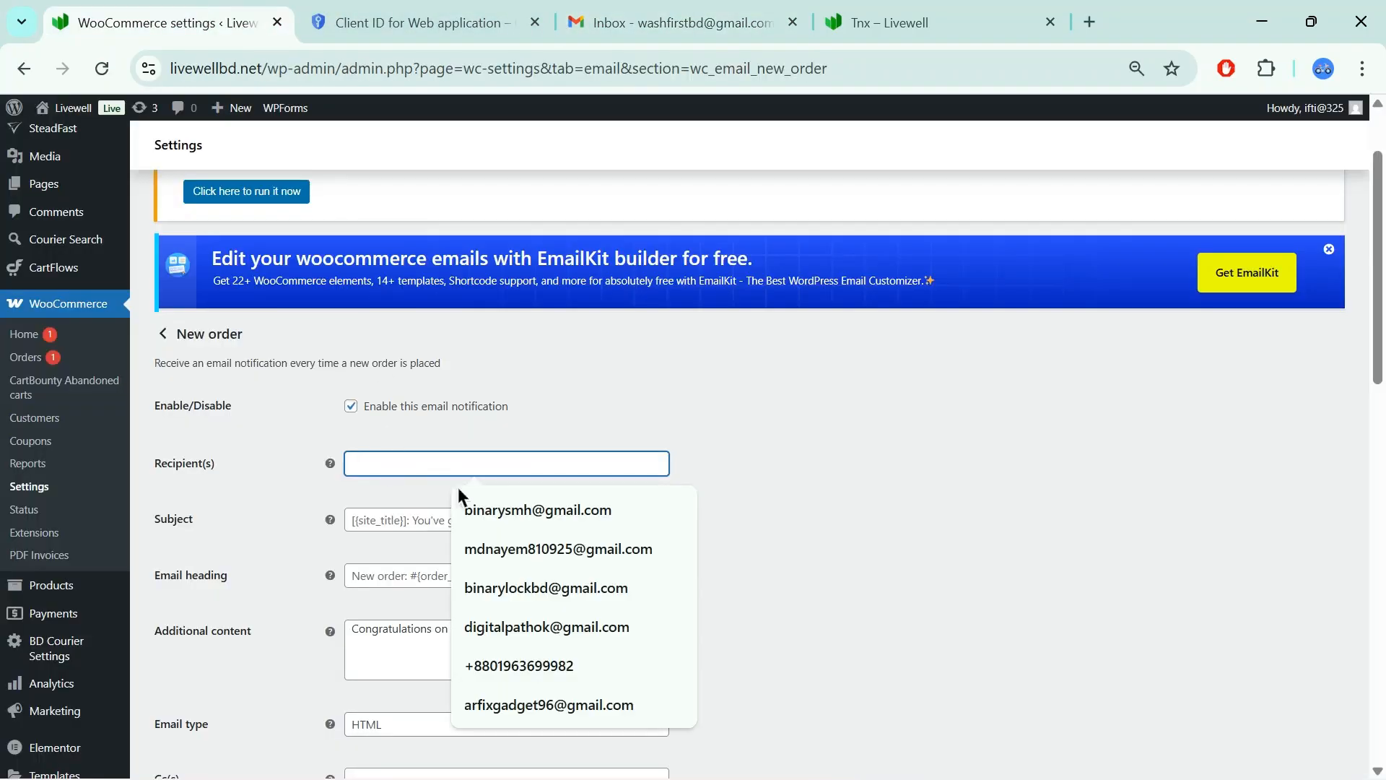
key("super+v")
scroll(471, 341, "down", 5)
left_click(376, 420)
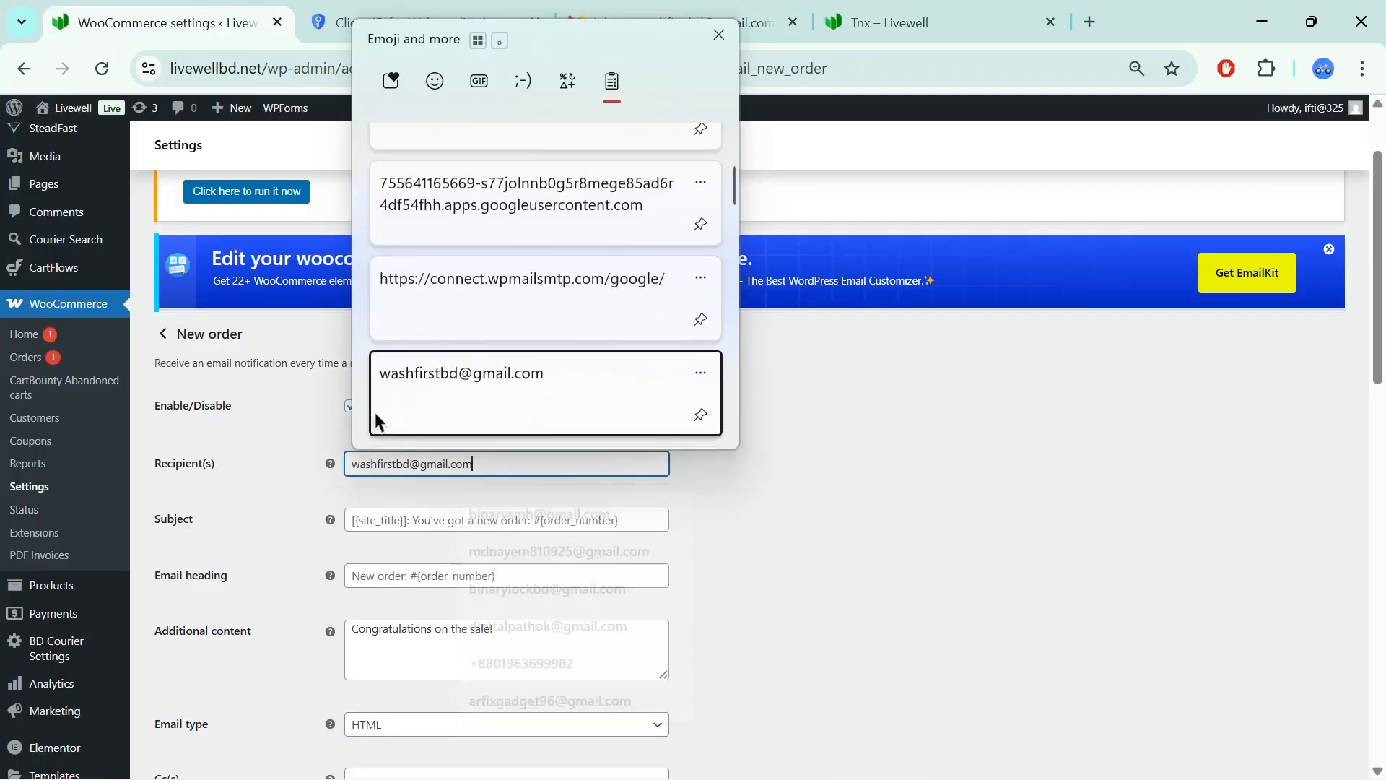
left_click(442, 520)
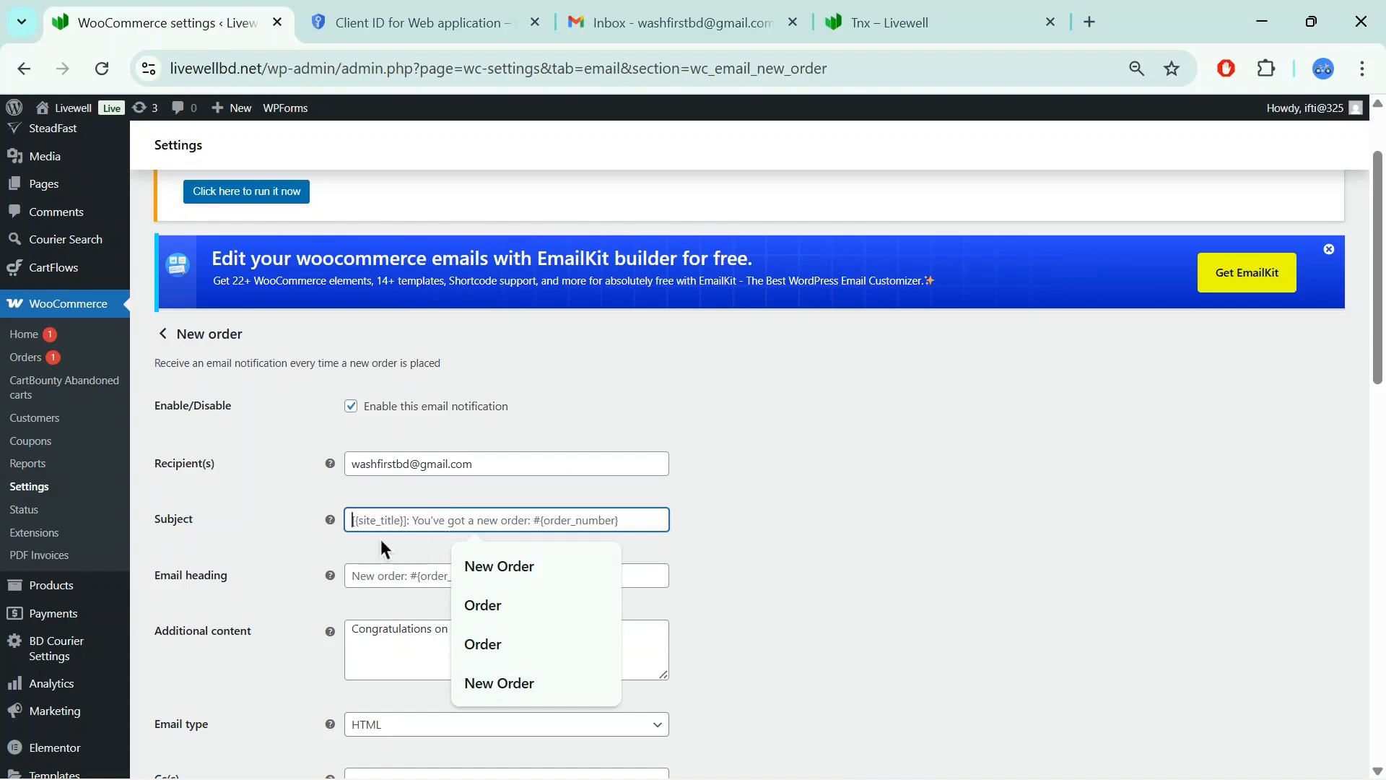
left_click(476, 566)
Save the New order email settings
scroll(428, 510, "down", 1)
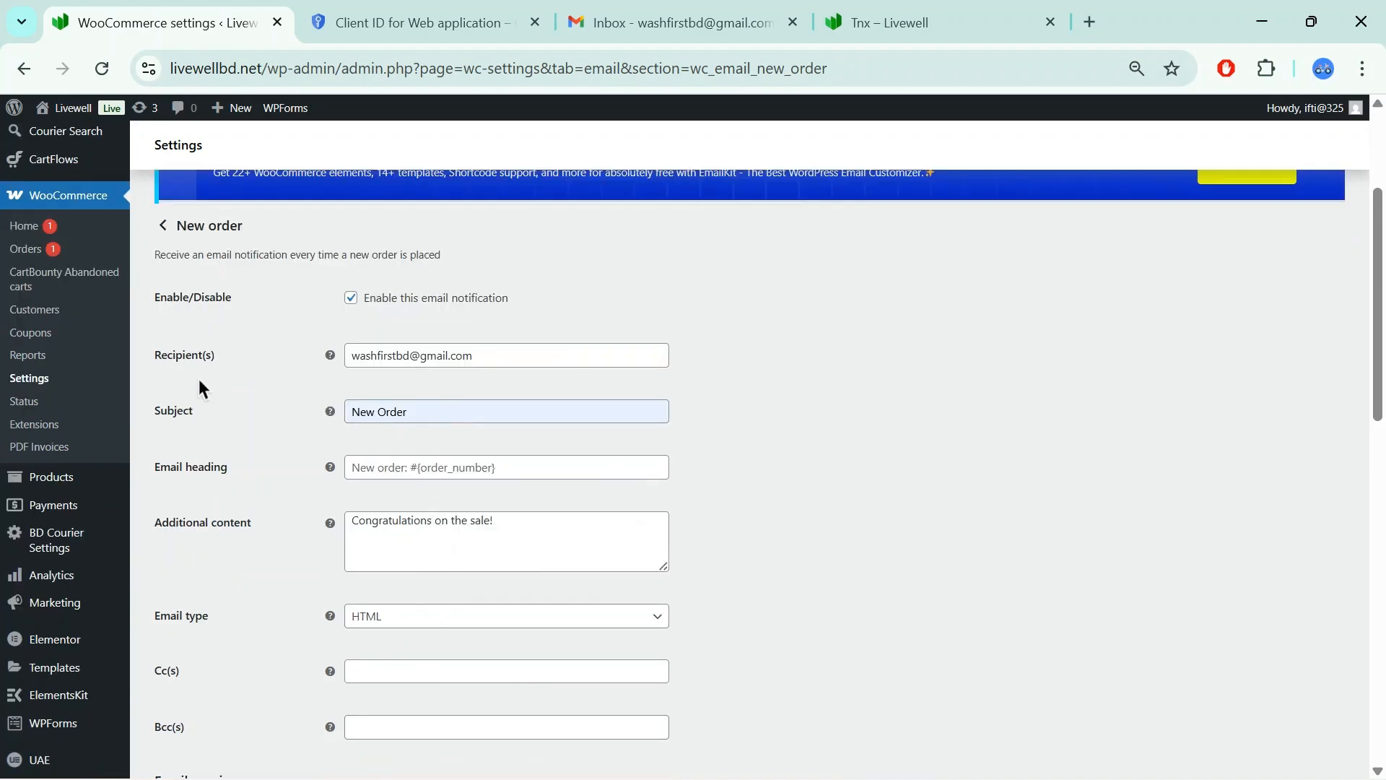
scroll(345, 449, "down", 1)
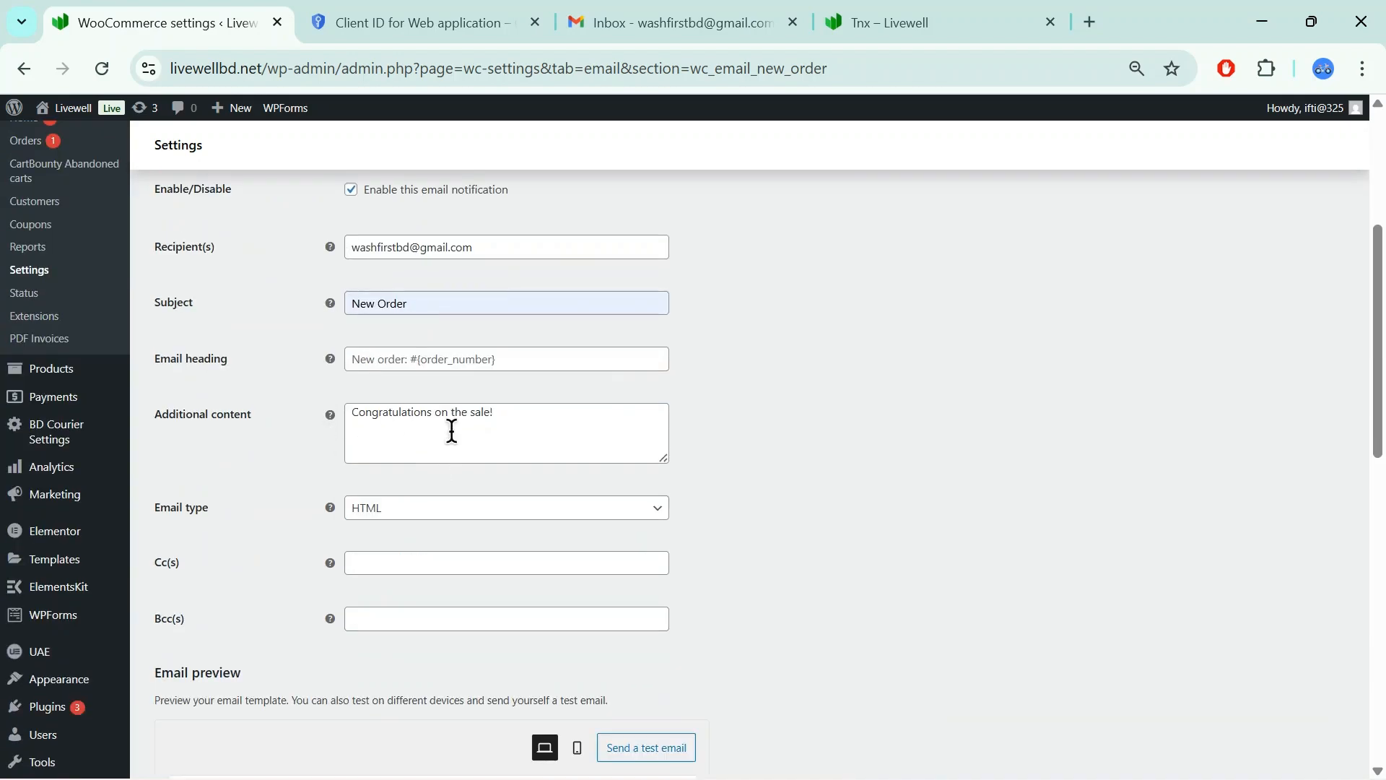
scroll(582, 412, "down", 7)
scroll(587, 416, "up", 9)
scroll(587, 412, "down", 4)
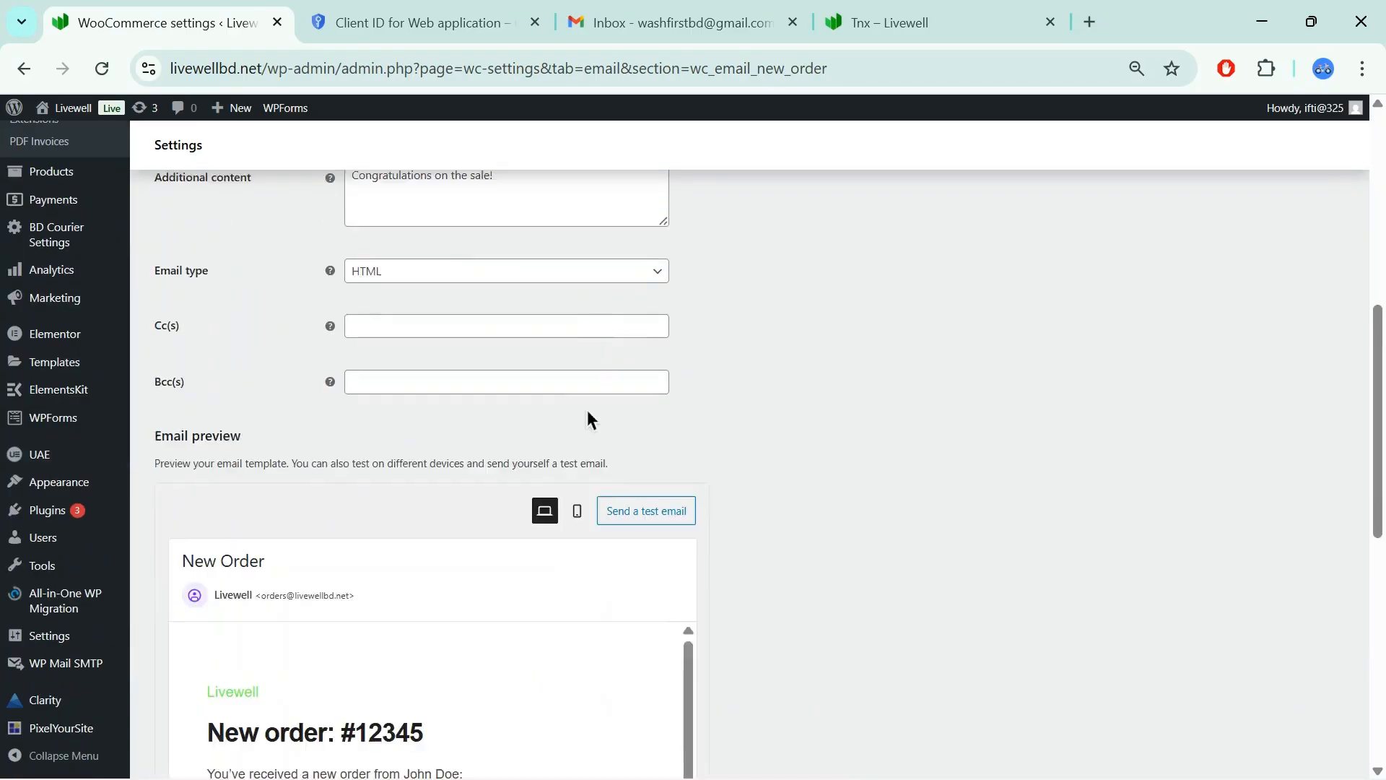
scroll(587, 420, "down", 7)
left_click(184, 745)
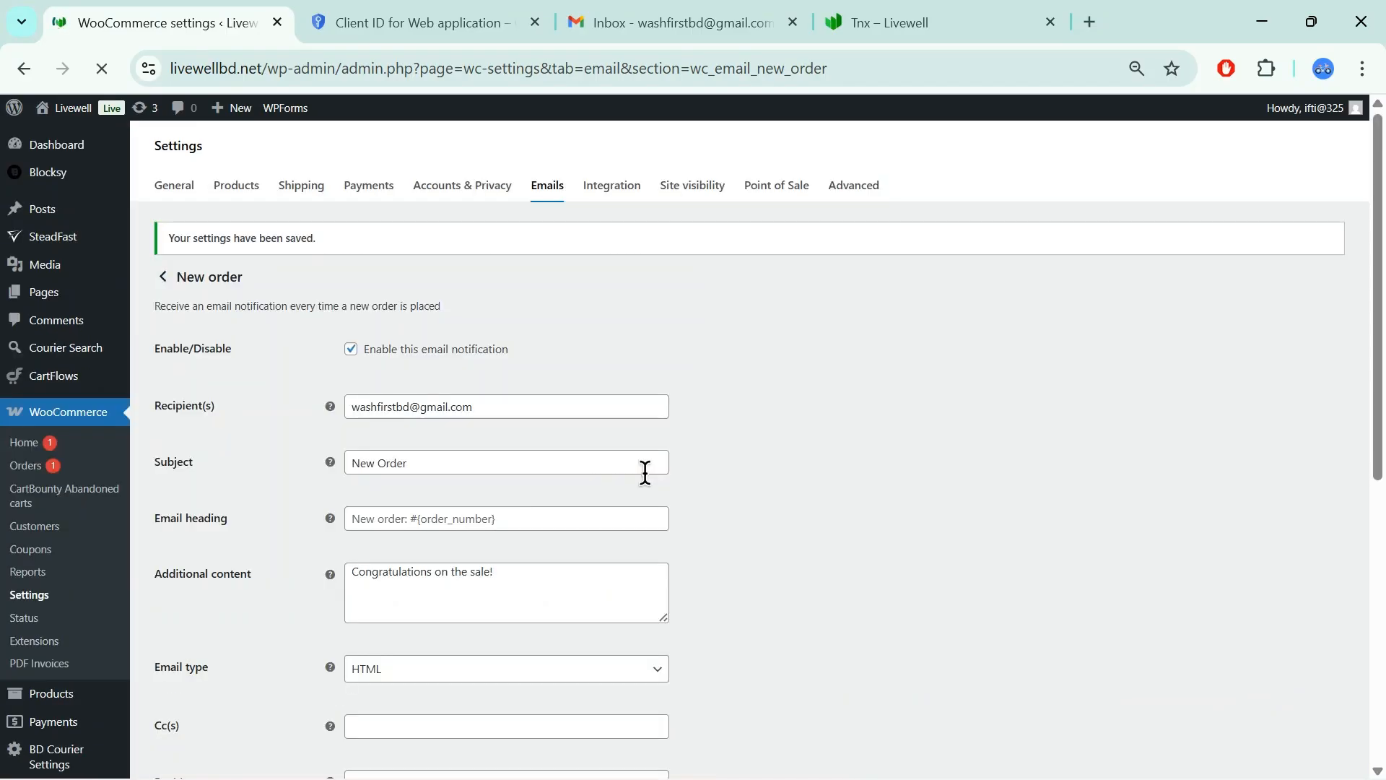
Check the Email heading field, then reopen New order settings from the email notifications list
scroll(415, 360, "down", 3)
scroll(414, 447, "down", 2)
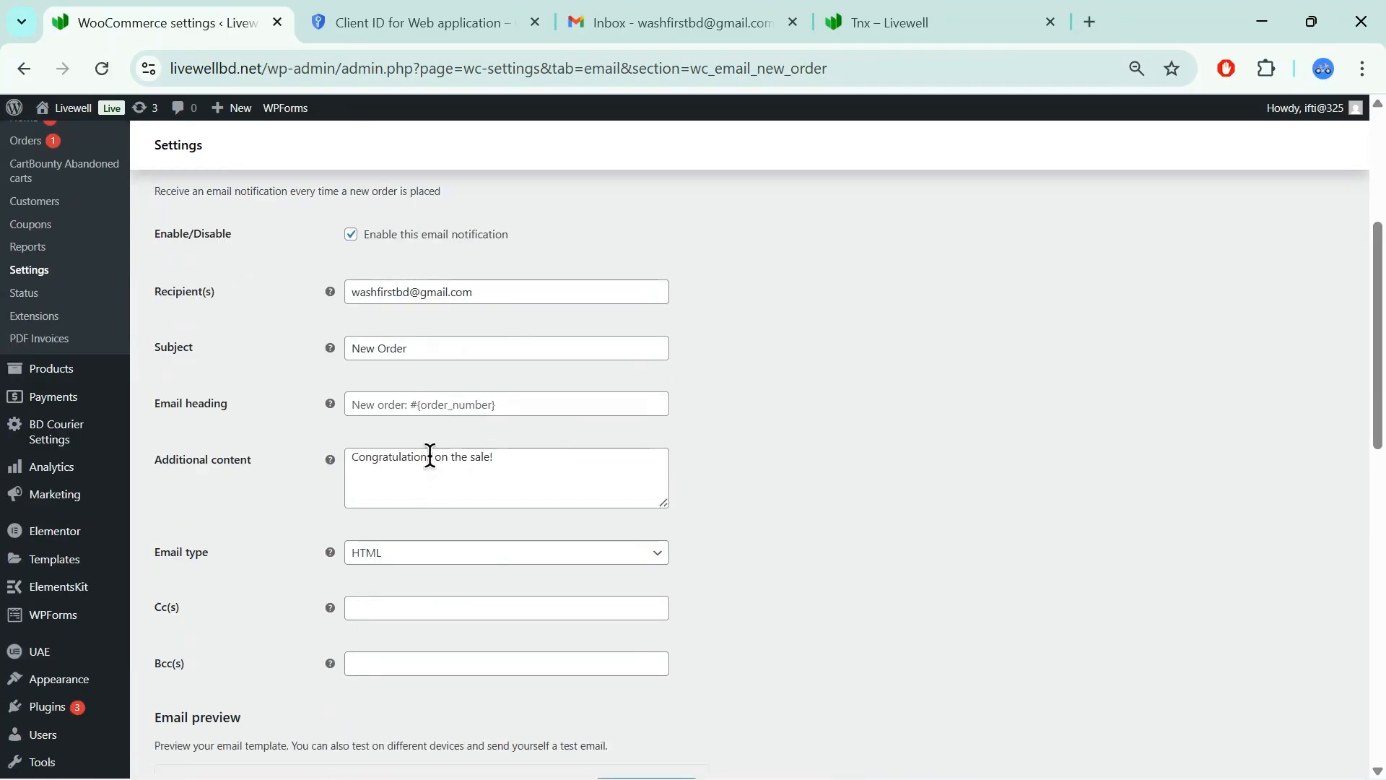
left_click(424, 410)
scroll(522, 499, "down", 10)
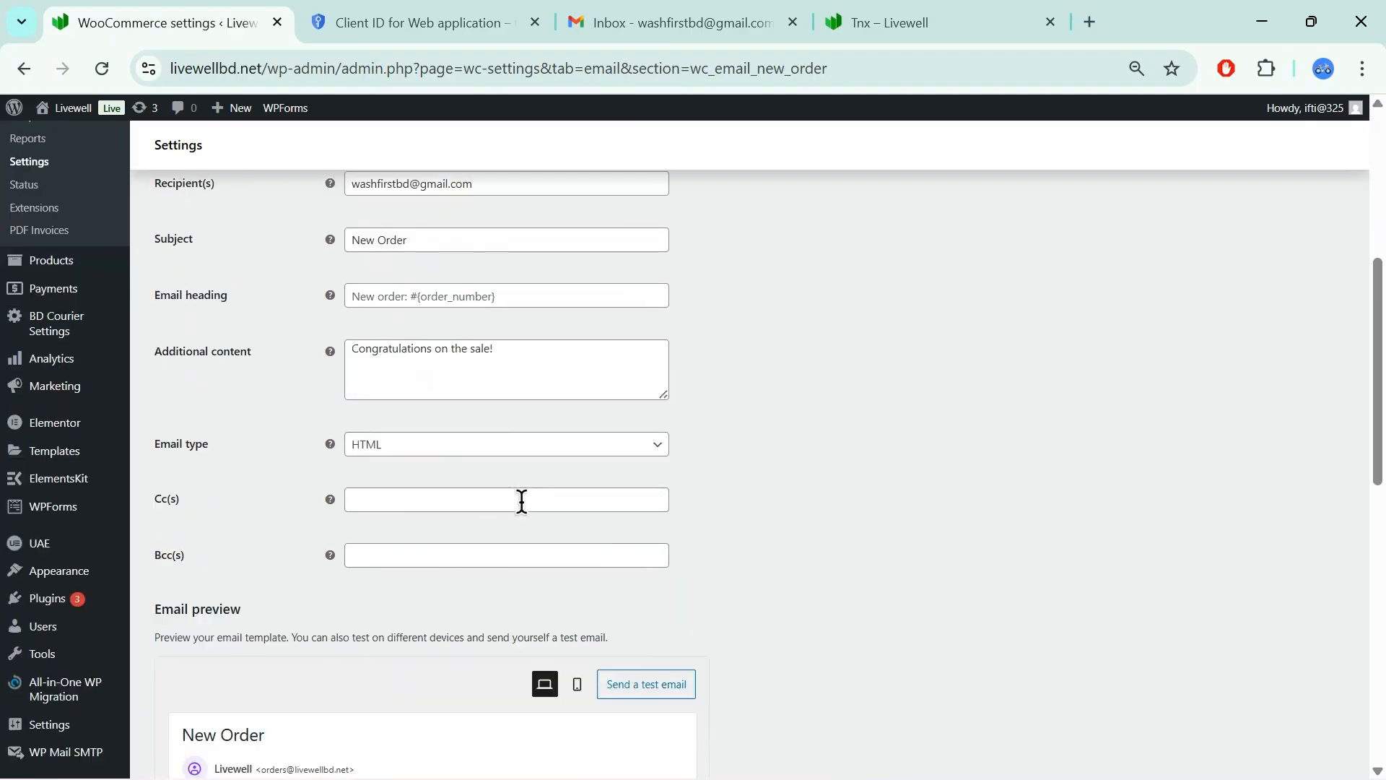
scroll(534, 482, "down", 5)
scroll(534, 483, "up", 15)
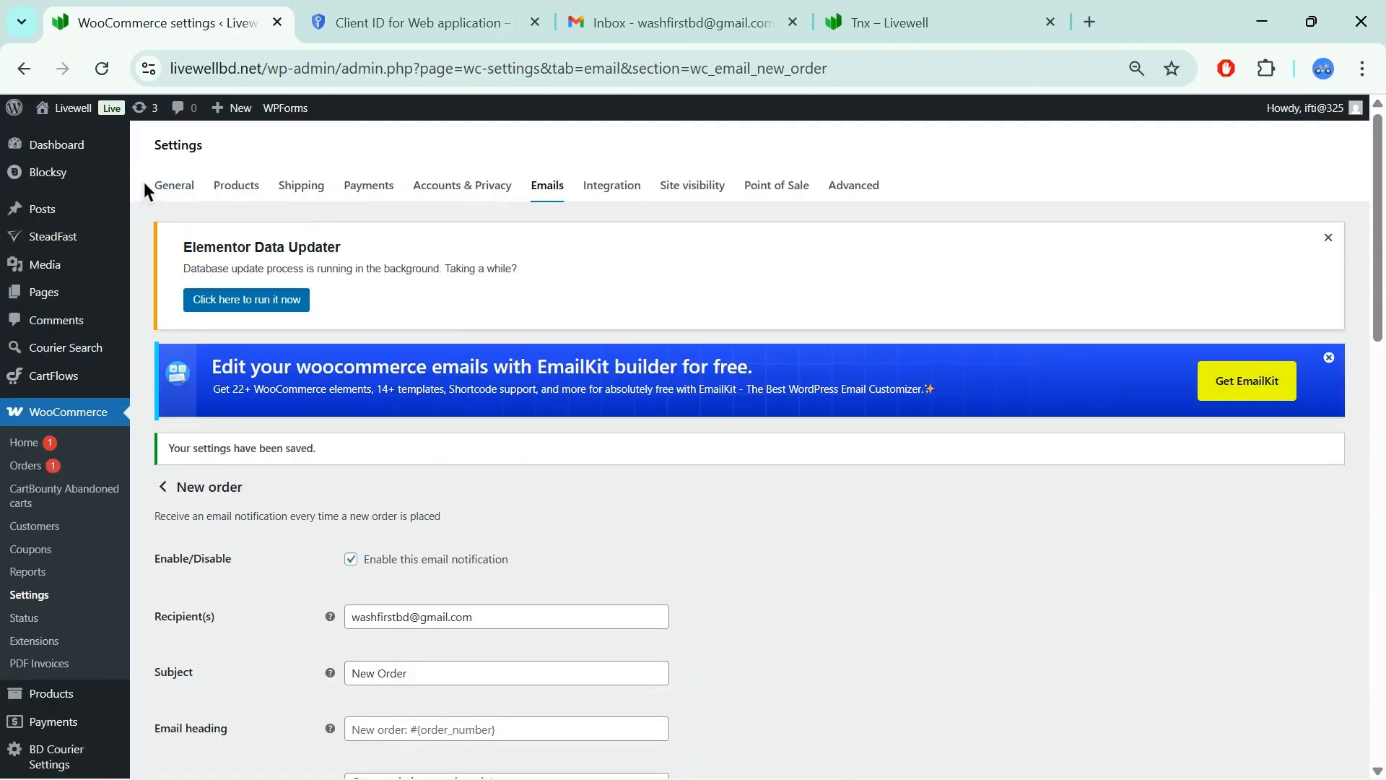
left_click(24, 72)
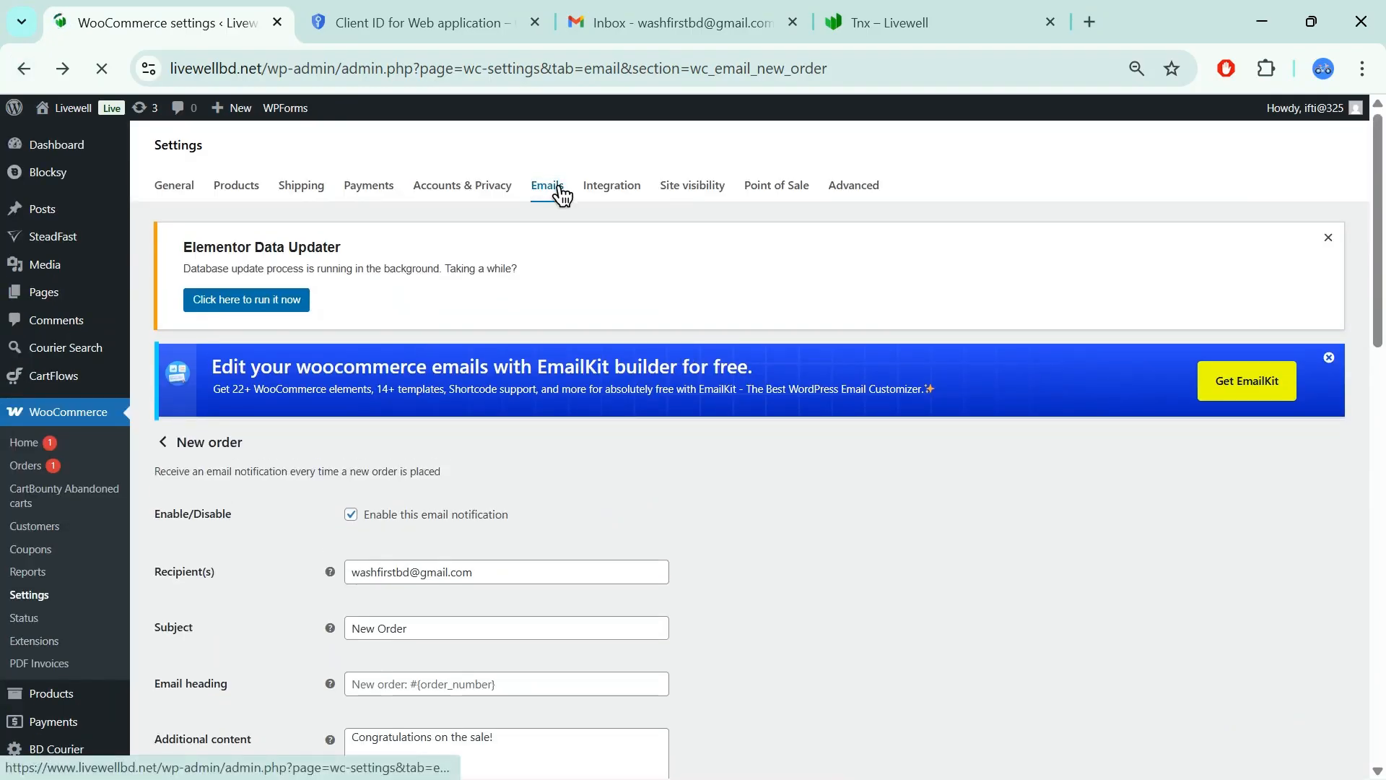
left_click(559, 192)
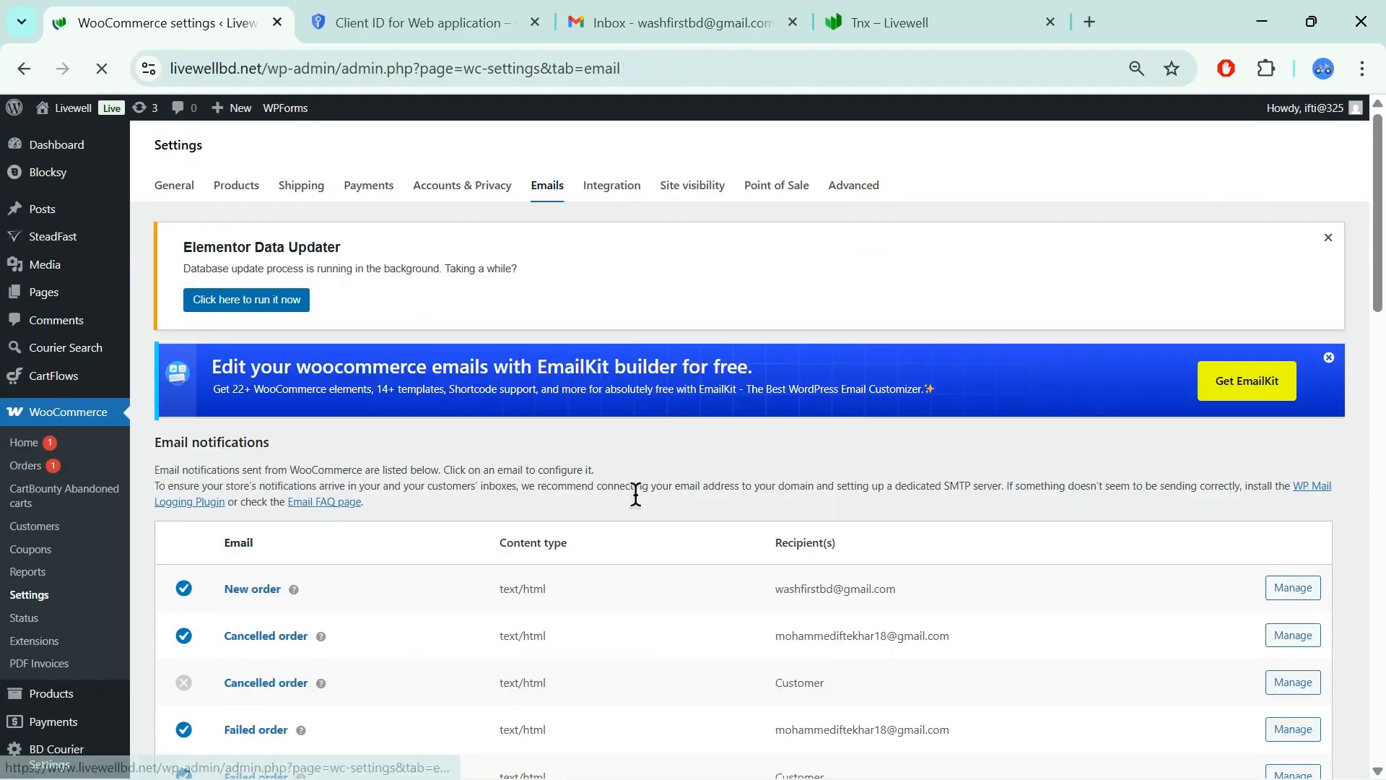
left_click(1297, 589)
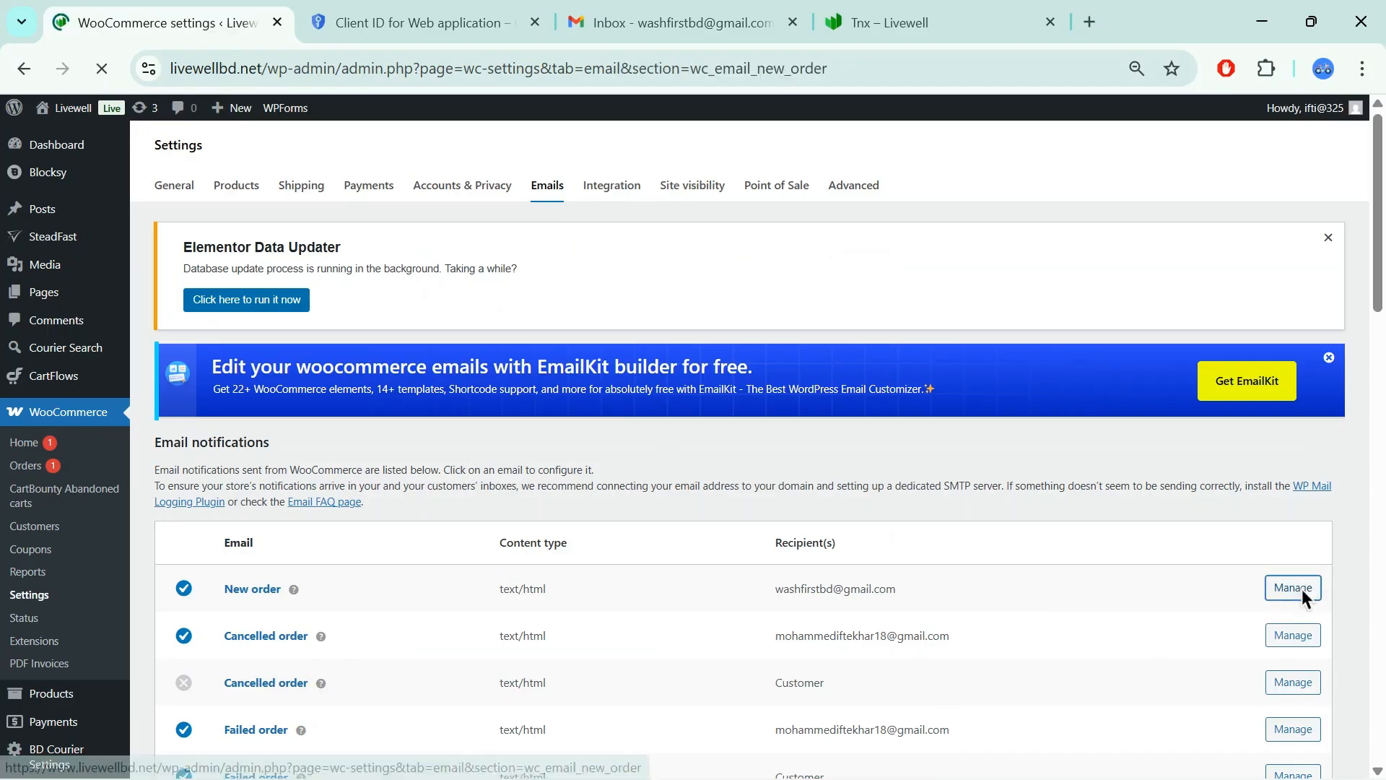
Load the store homepage by removing the broken checkout path from the address
left_click(24, 68)
left_click(931, 22)
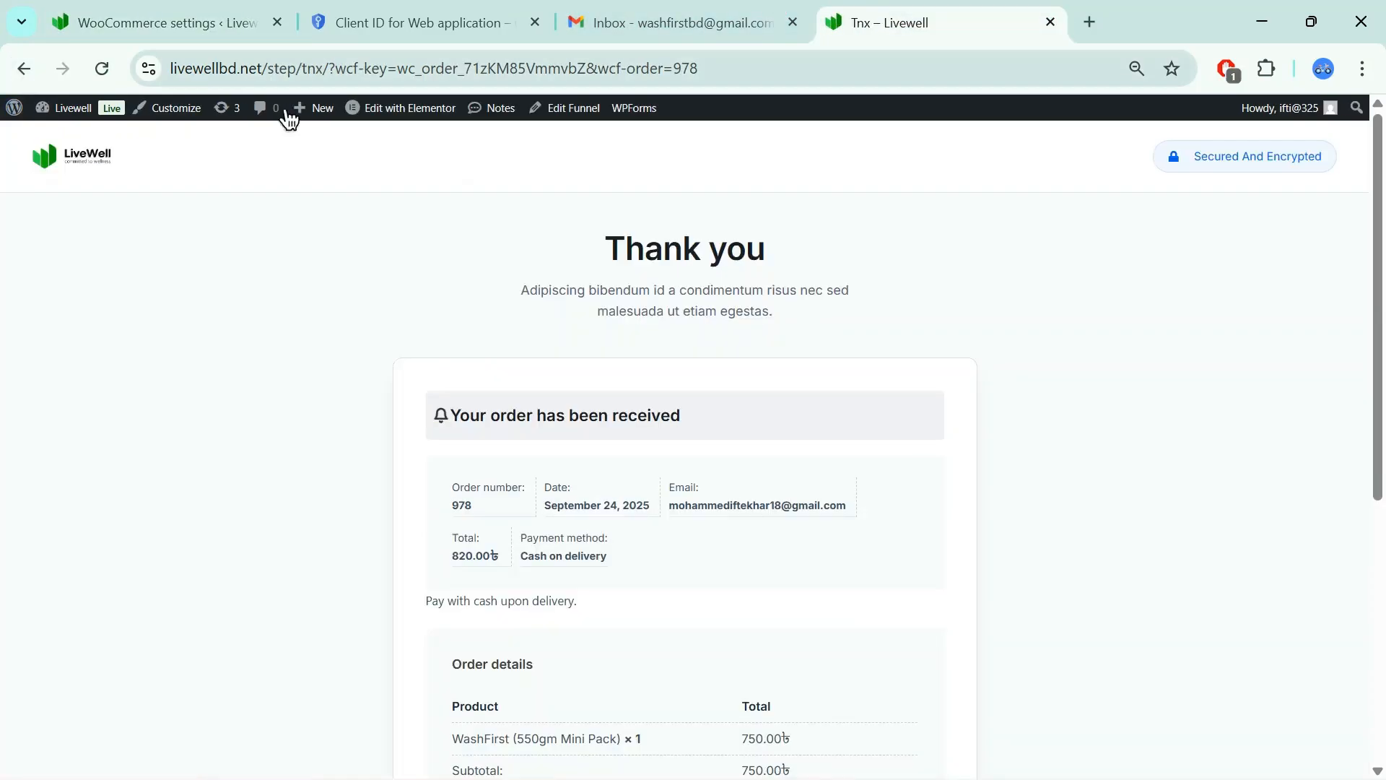
left_click(145, 157)
left_click_drag(309, 65, 850, 133)
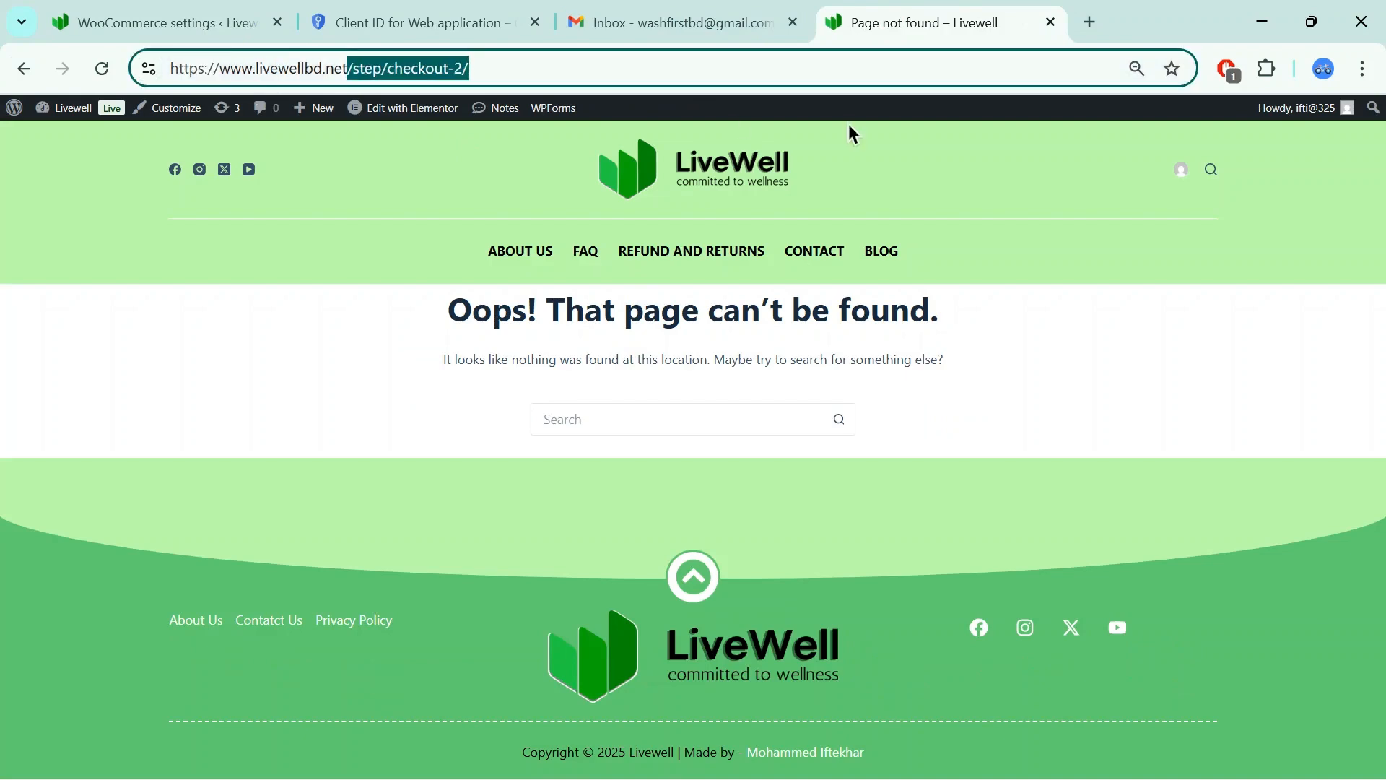
key("BackSpace")
key("Return")
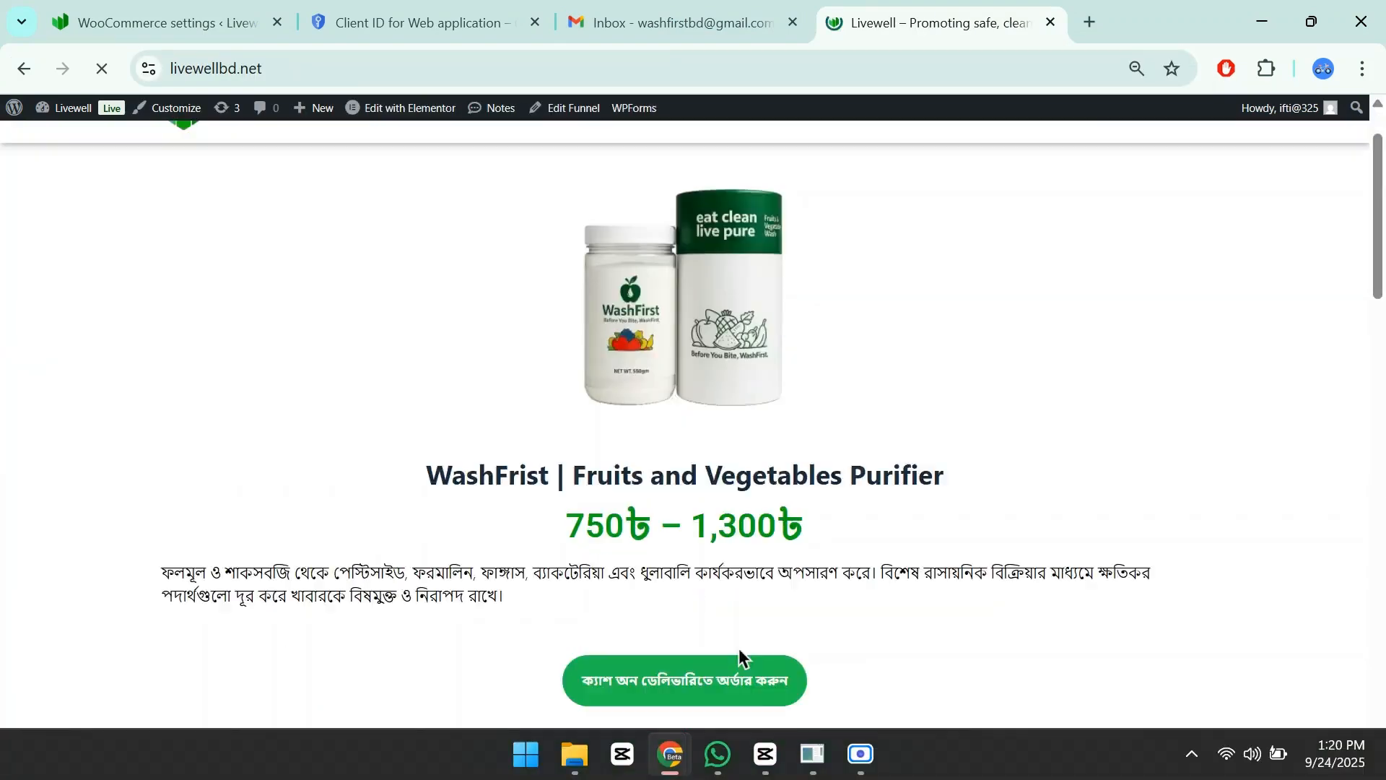
Place a cash-on-delivery order for WashFirst 1.1kg Family Pack totalling 1,370.00৳
left_click(739, 649)
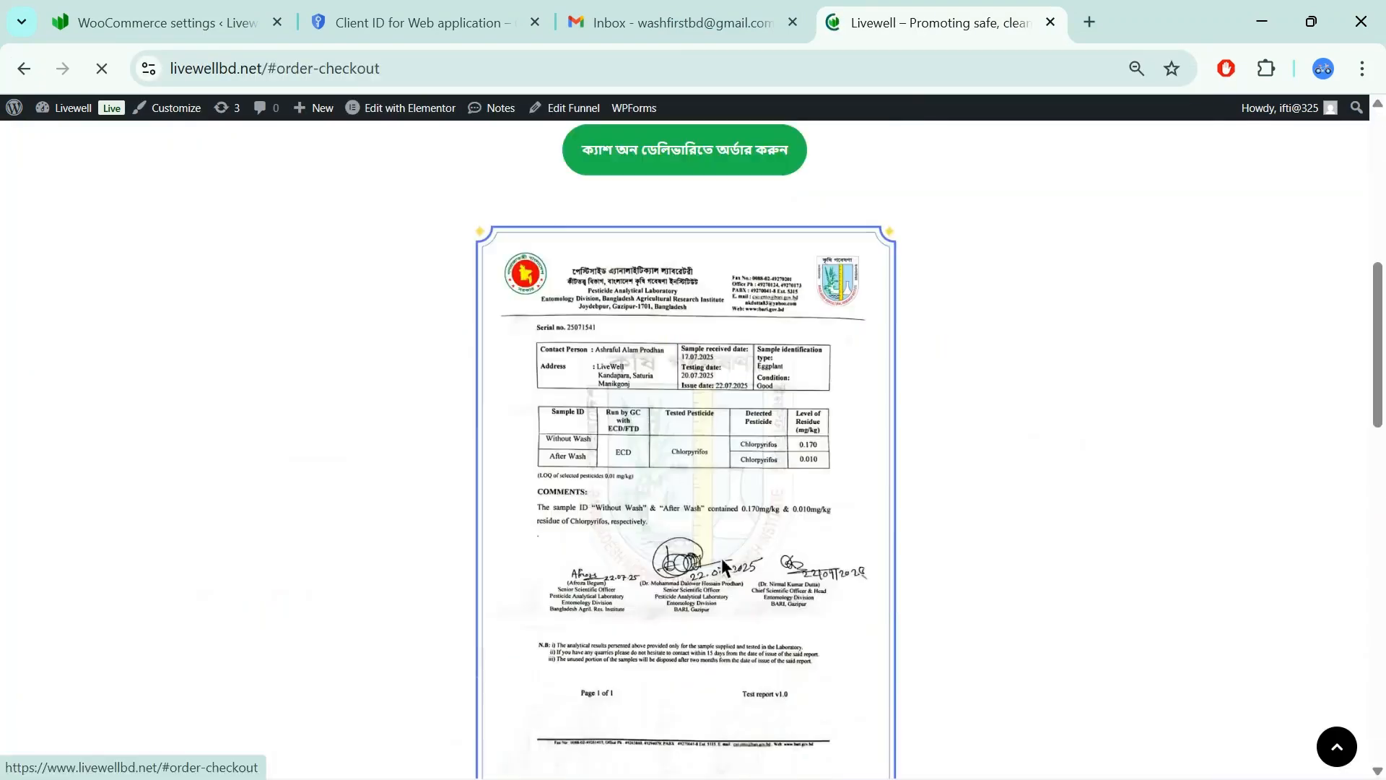
scroll(722, 567, "down", 2)
left_click(937, 655)
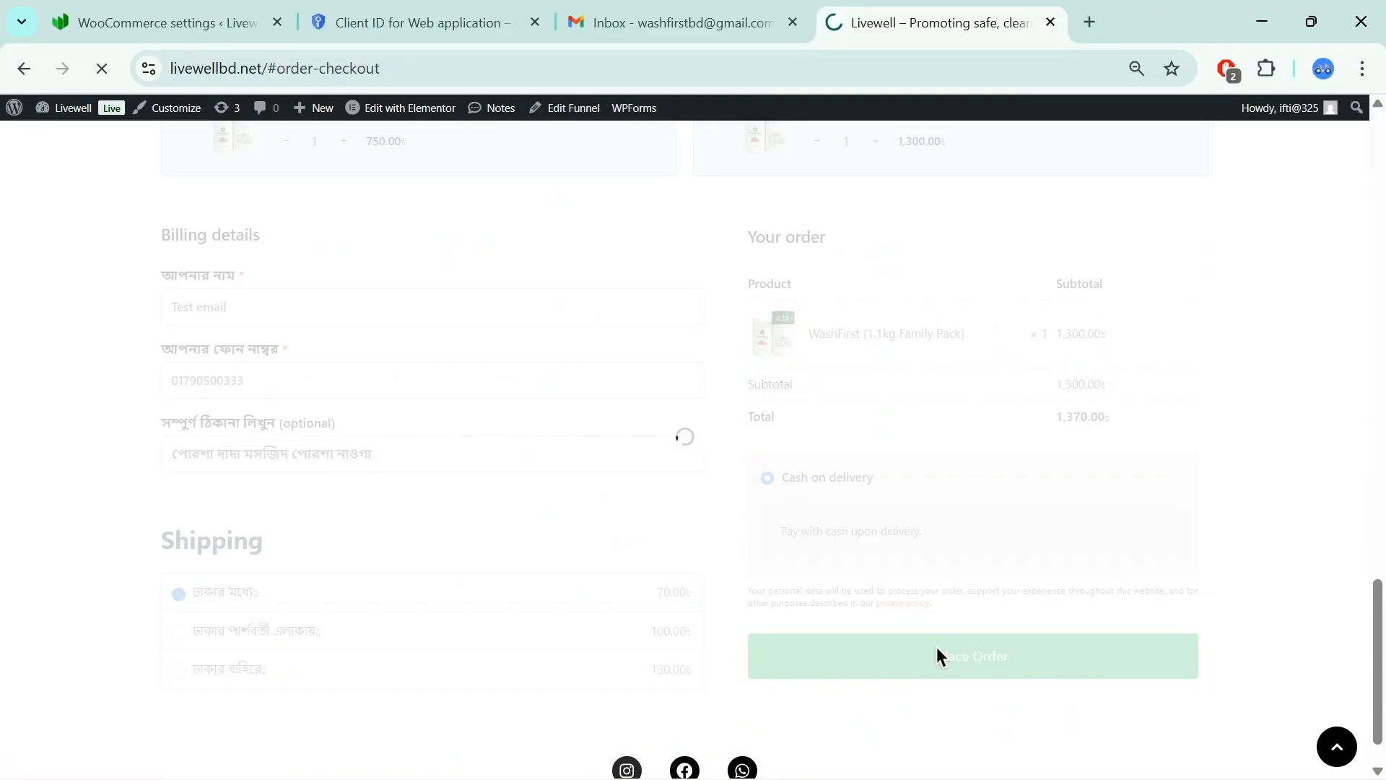
left_click(729, 10)
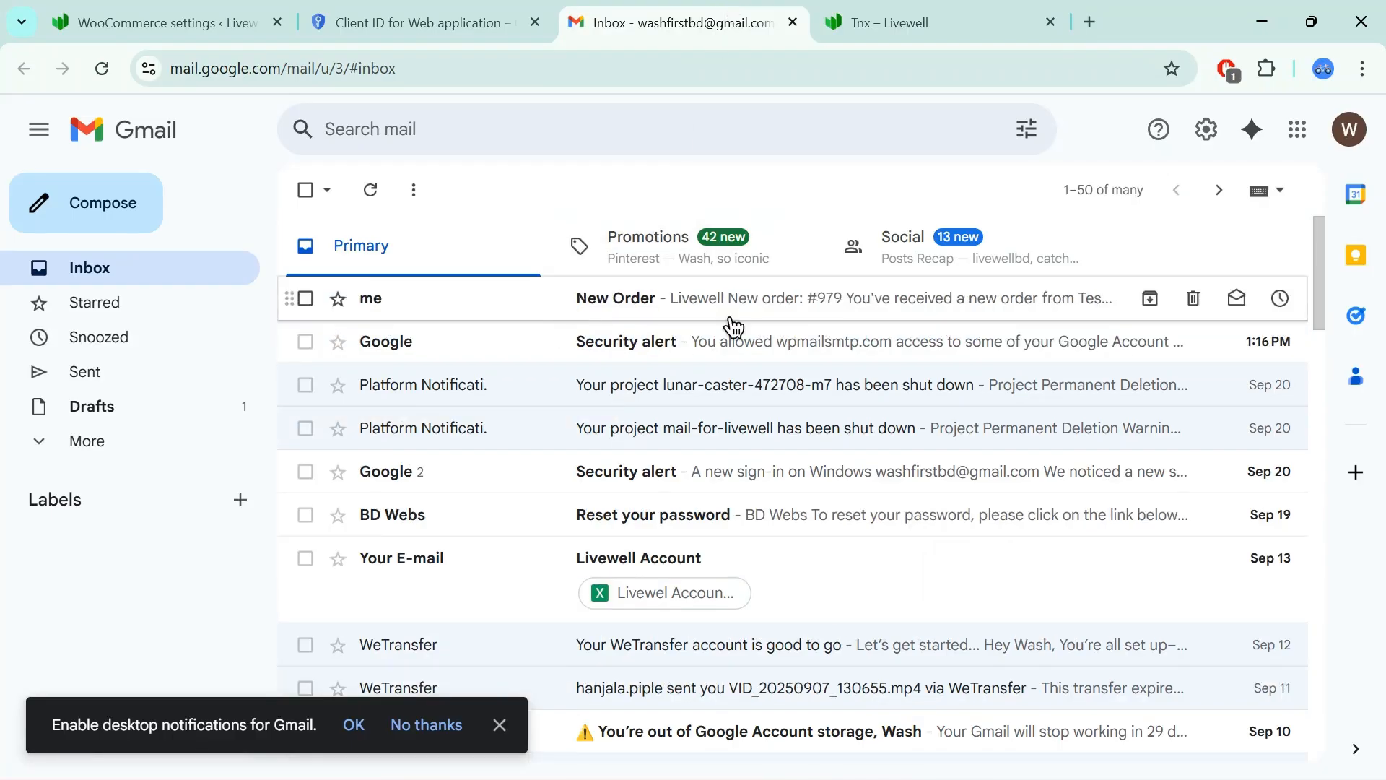
Open the New Order email for order #979, check its billing address, then compare with the order-received page
left_click(652, 307)
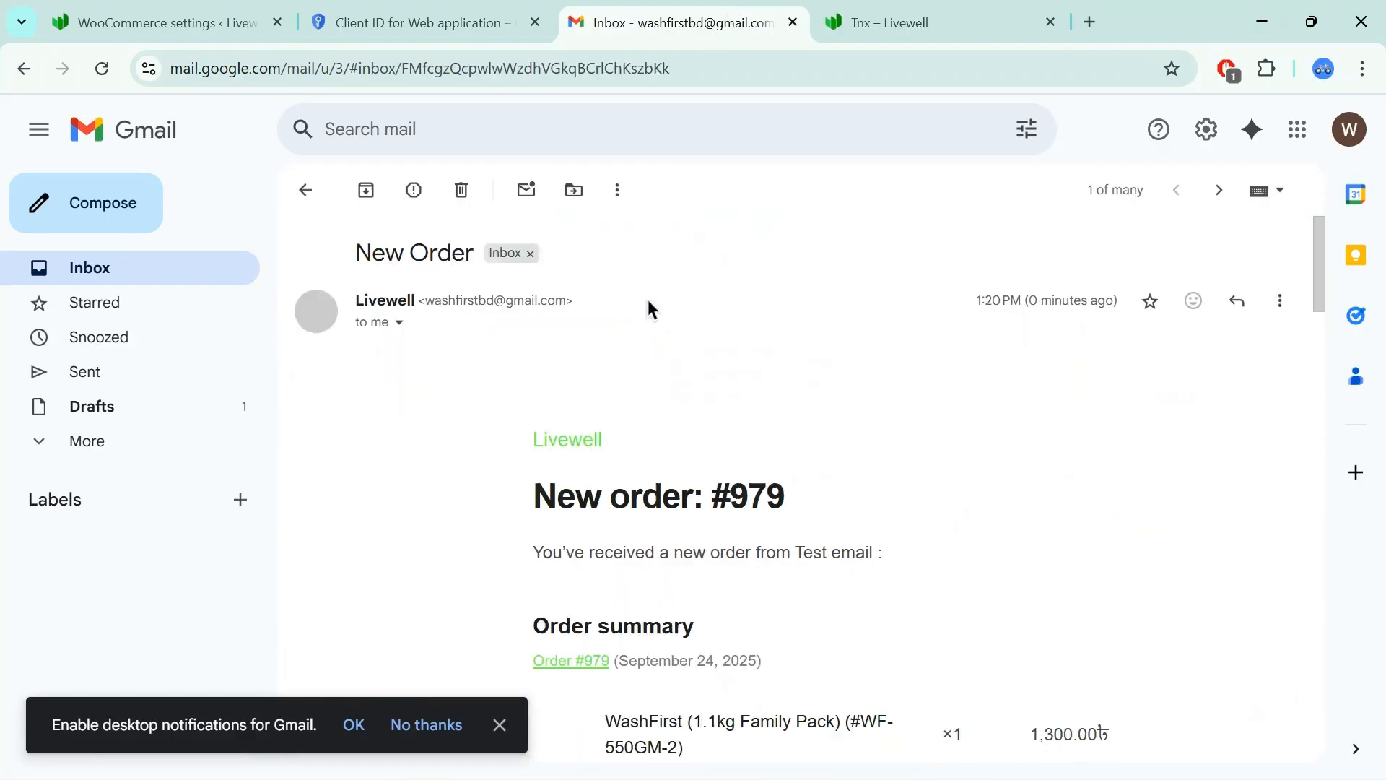
scroll(706, 375, "down", 7)
scroll(725, 372, "down", 4)
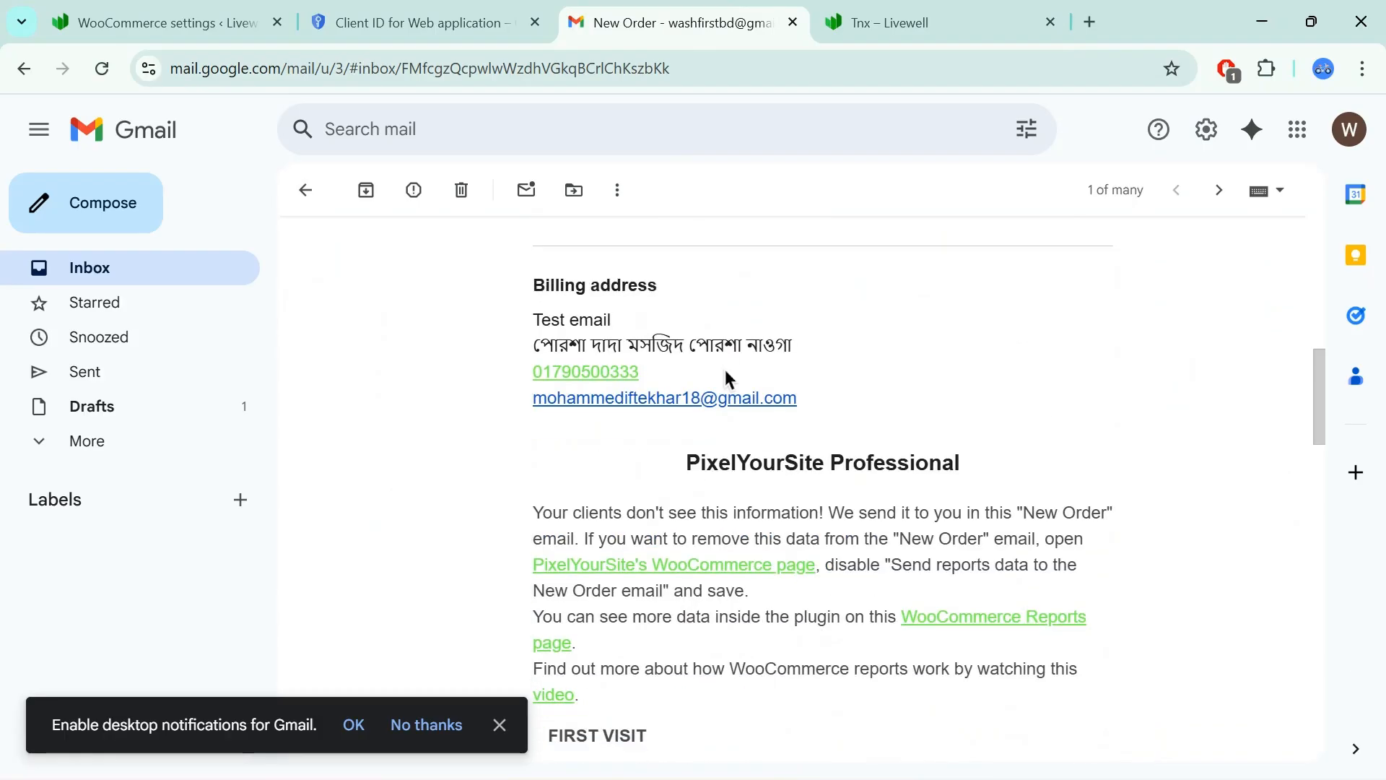
scroll(725, 375, "up", 3)
left_click_drag(534, 428, 612, 429)
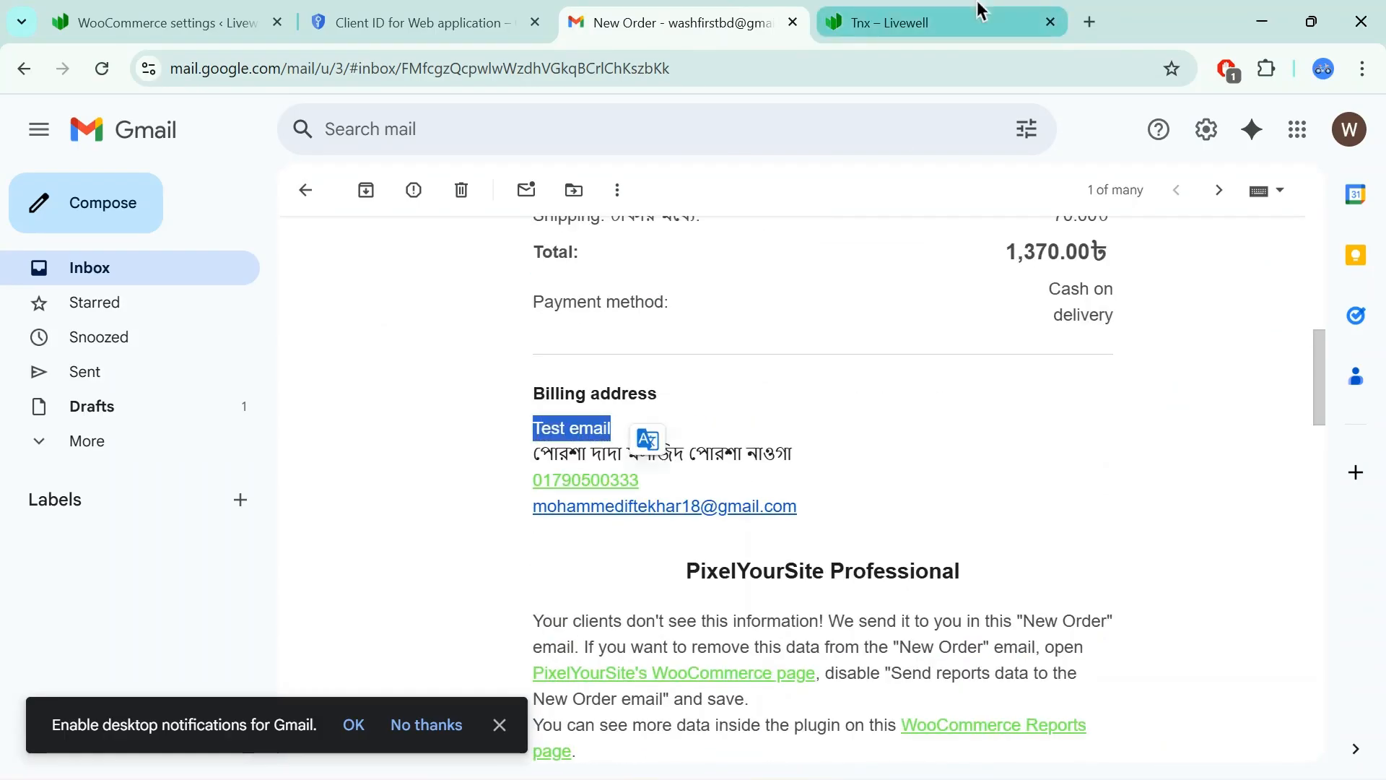
left_click(968, 20)
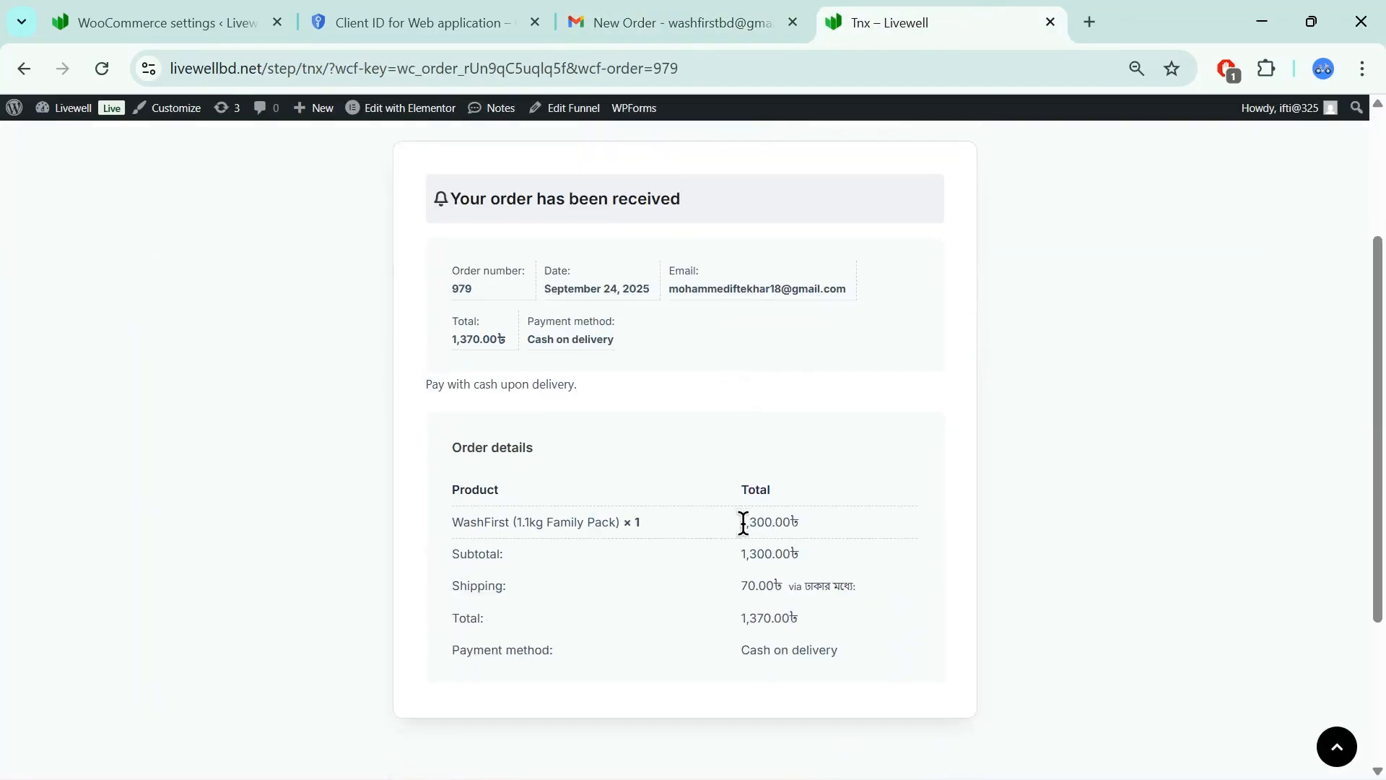